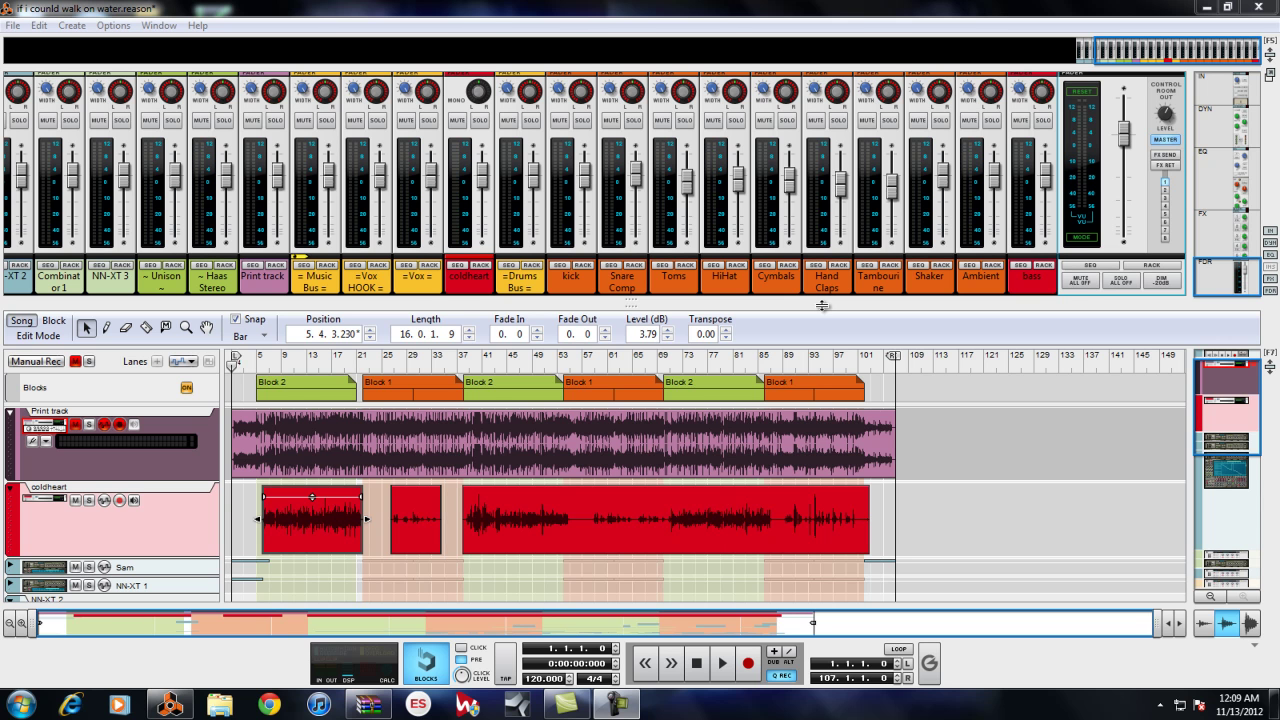
Play the song from the beginning and bring the mixer channels around coldheart into view.
{"action": "left_click", "coordinate": [822, 305]}
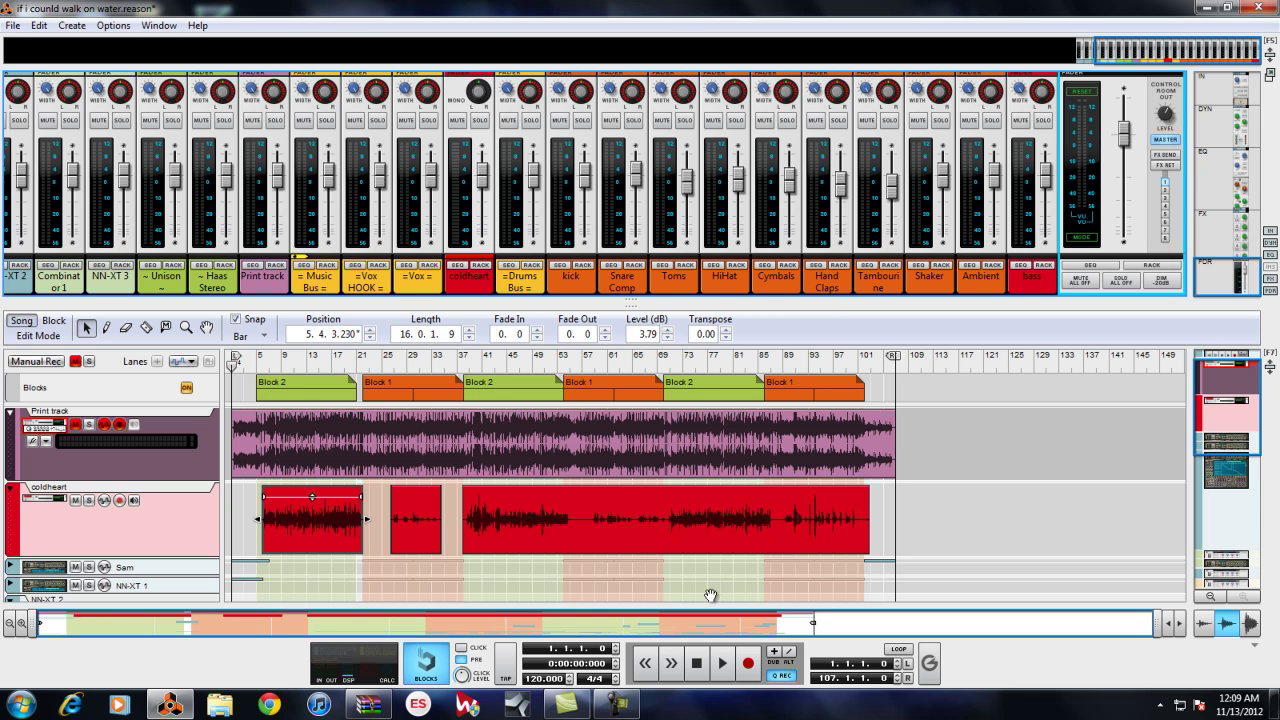
{"action": "left_click", "coordinate": [723, 664]}
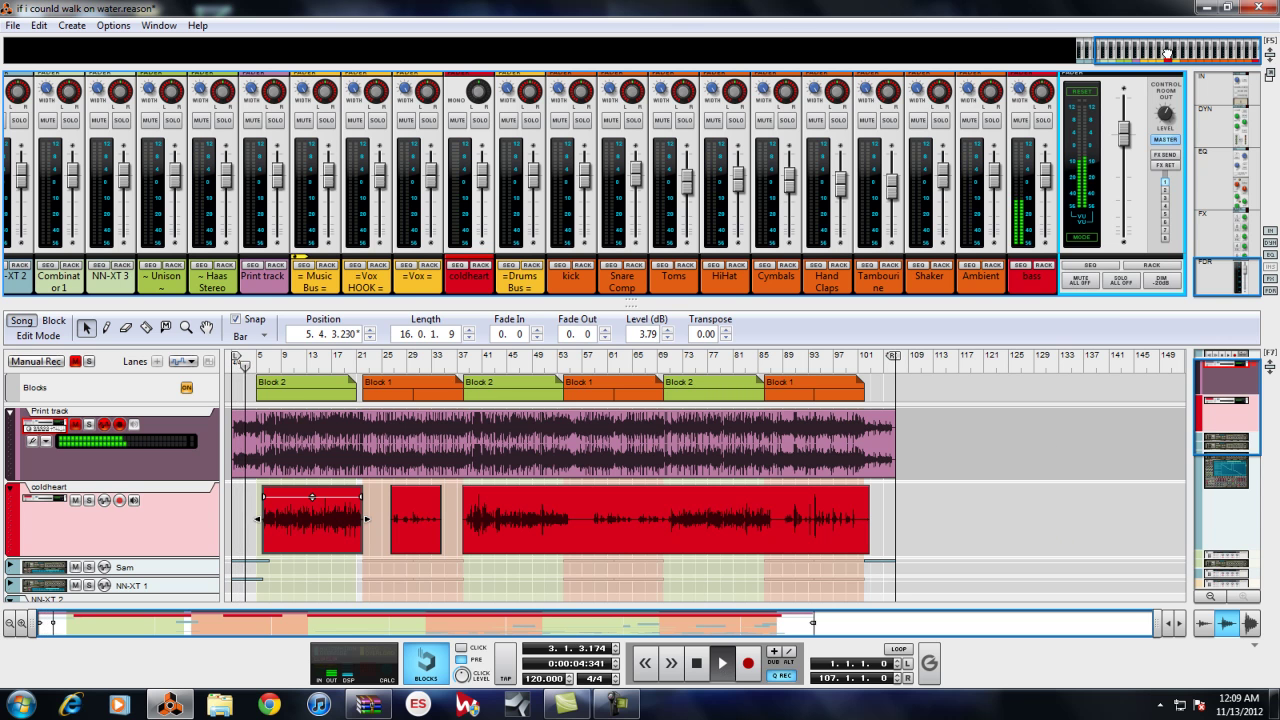
{"action": "mouse_move", "coordinate": [1166, 52]}
{"action": "left_mouse_down"}
{"action": "mouse_move", "coordinate": [1117, 57]}
{"action": "mouse_move", "coordinate": [1164, 64]}
{"action": "left_mouse_up"}
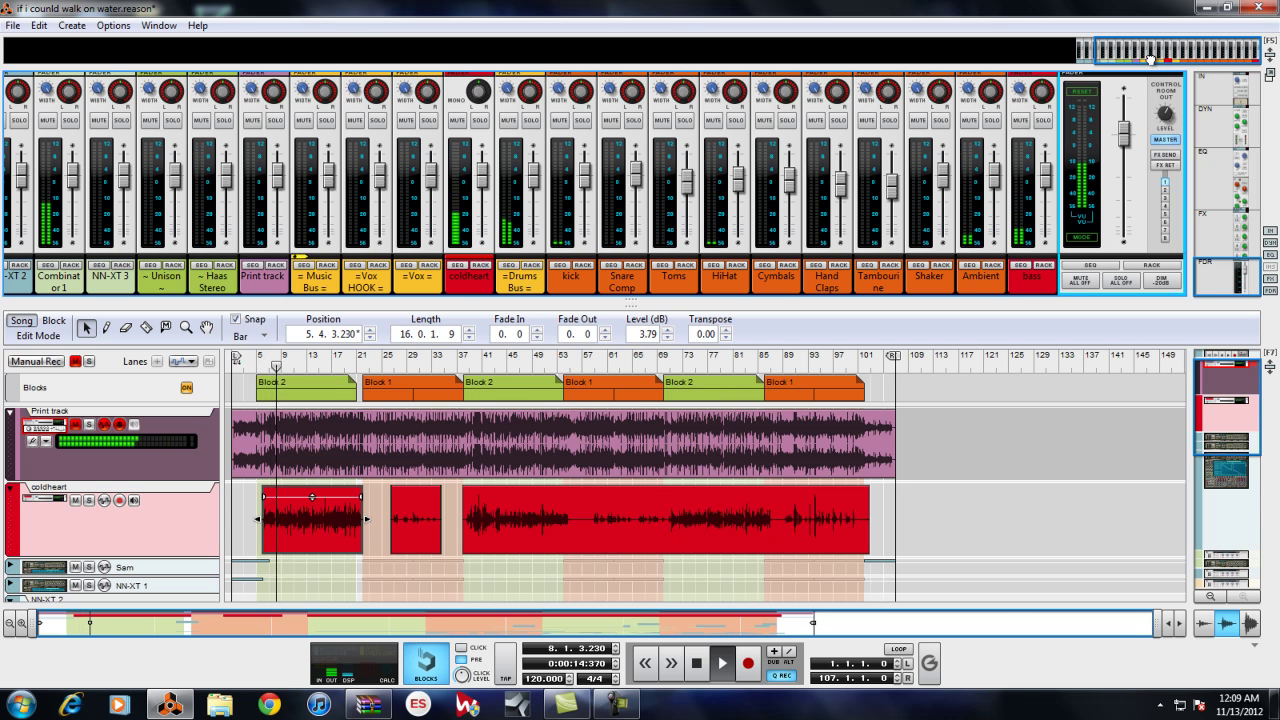
{"action": "left_click_drag", "start_coordinate": [1137, 52], "coordinate": [1110, 51]}
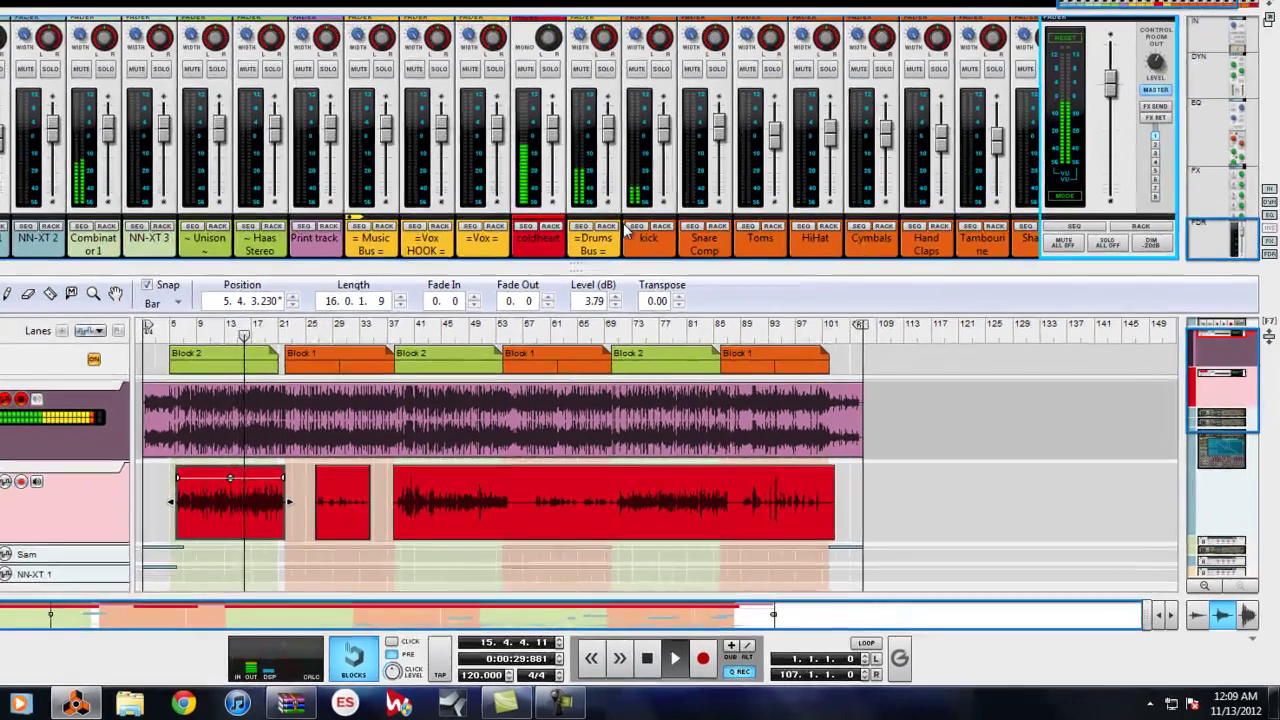
Show the coldheart audio track's device in the rack.
{"action": "left_click", "coordinate": [552, 226]}
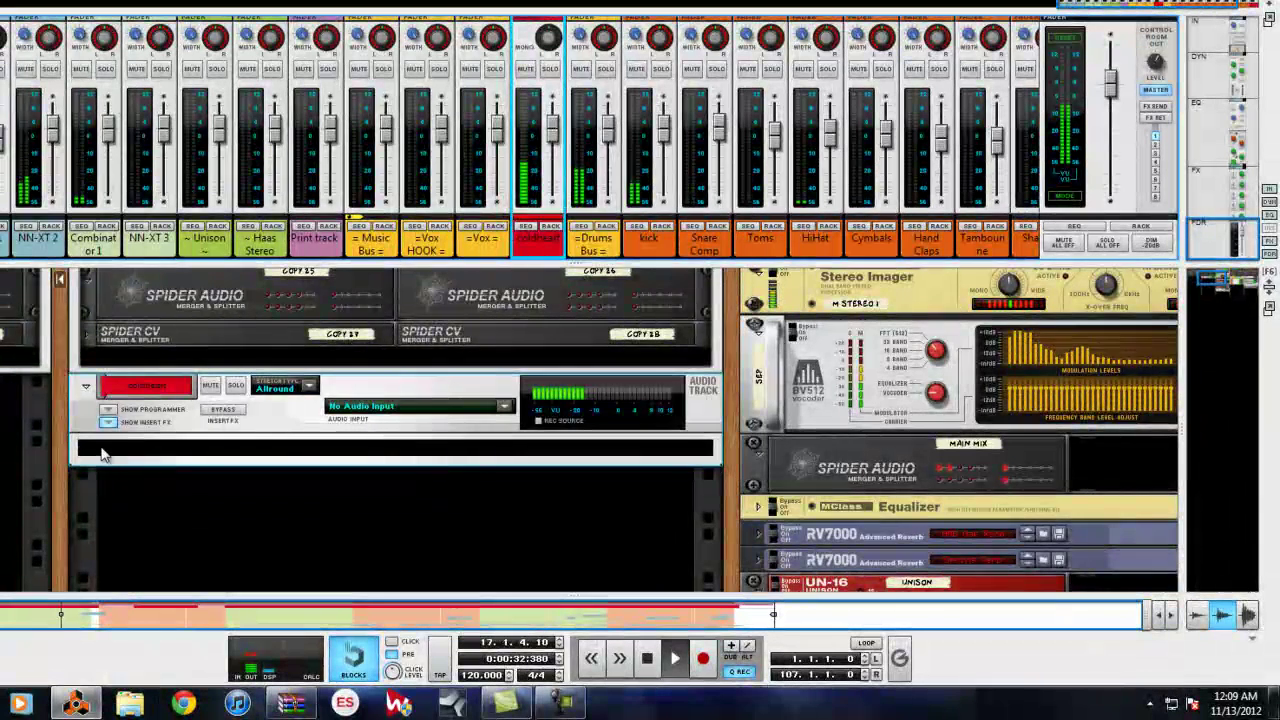
{"action": "scroll", "coordinate": [62, 399], "scroll_direction": "down", "scroll_amount": 2}
{"action": "scroll", "coordinate": [62, 399], "scroll_direction": "down", "scroll_amount": 1}
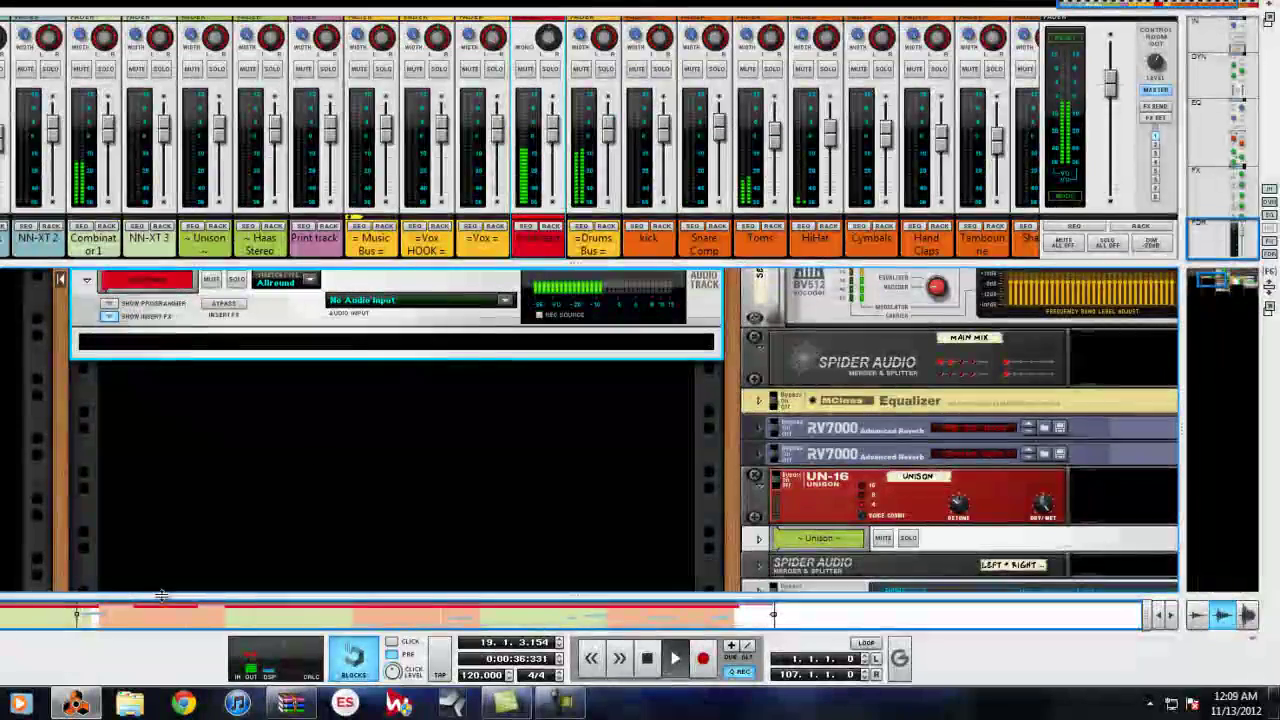
Bring the mixer's EQ section into view, enlarge the mixer area, and stop playback.
{"action": "left_click_drag", "start_coordinate": [1234, 226], "coordinate": [1245, 133]}
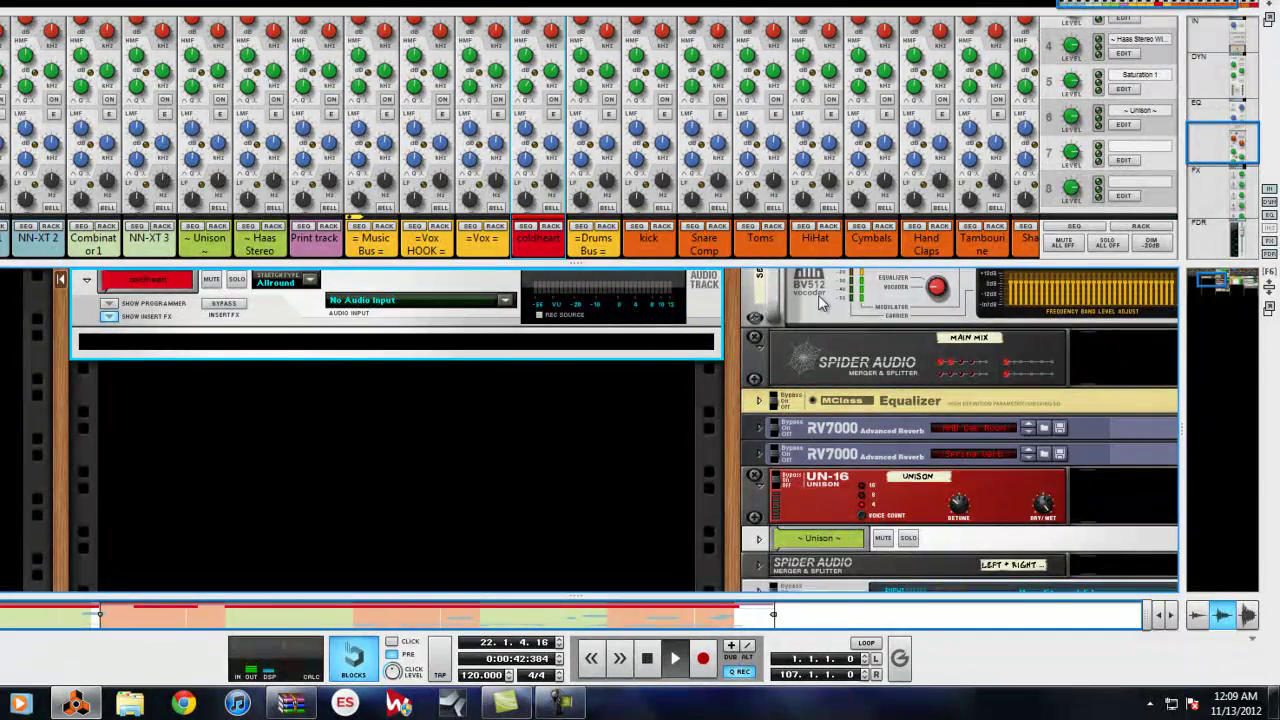
{"action": "left_click_drag", "start_coordinate": [816, 262], "coordinate": [818, 317]}
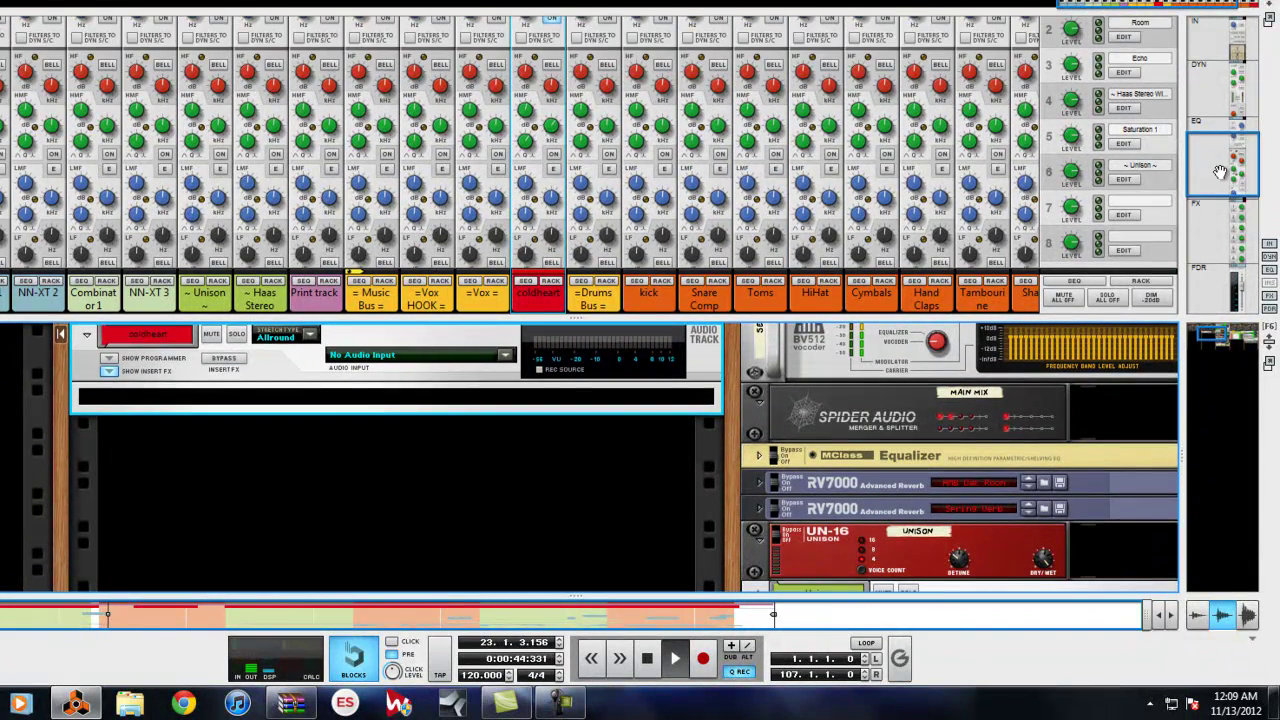
{"action": "left_click_drag", "start_coordinate": [1221, 172], "coordinate": [1221, 177]}
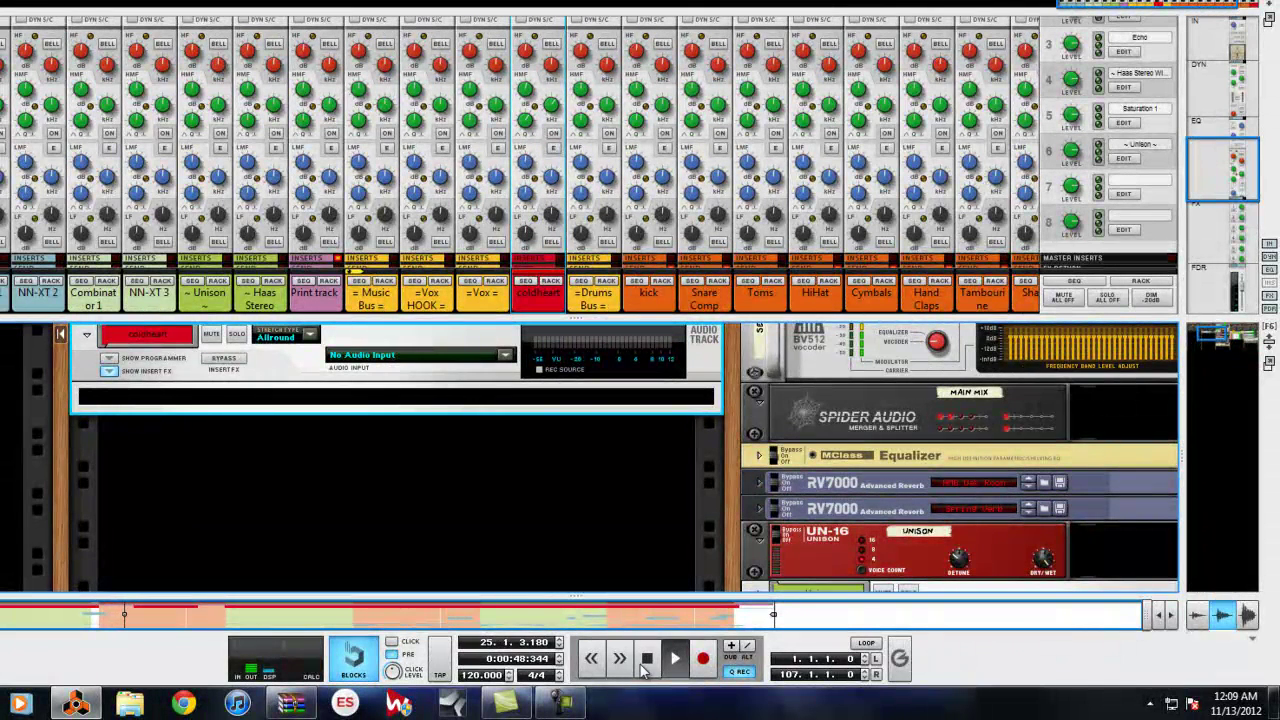
{"action": "left_click", "coordinate": [645, 662]}
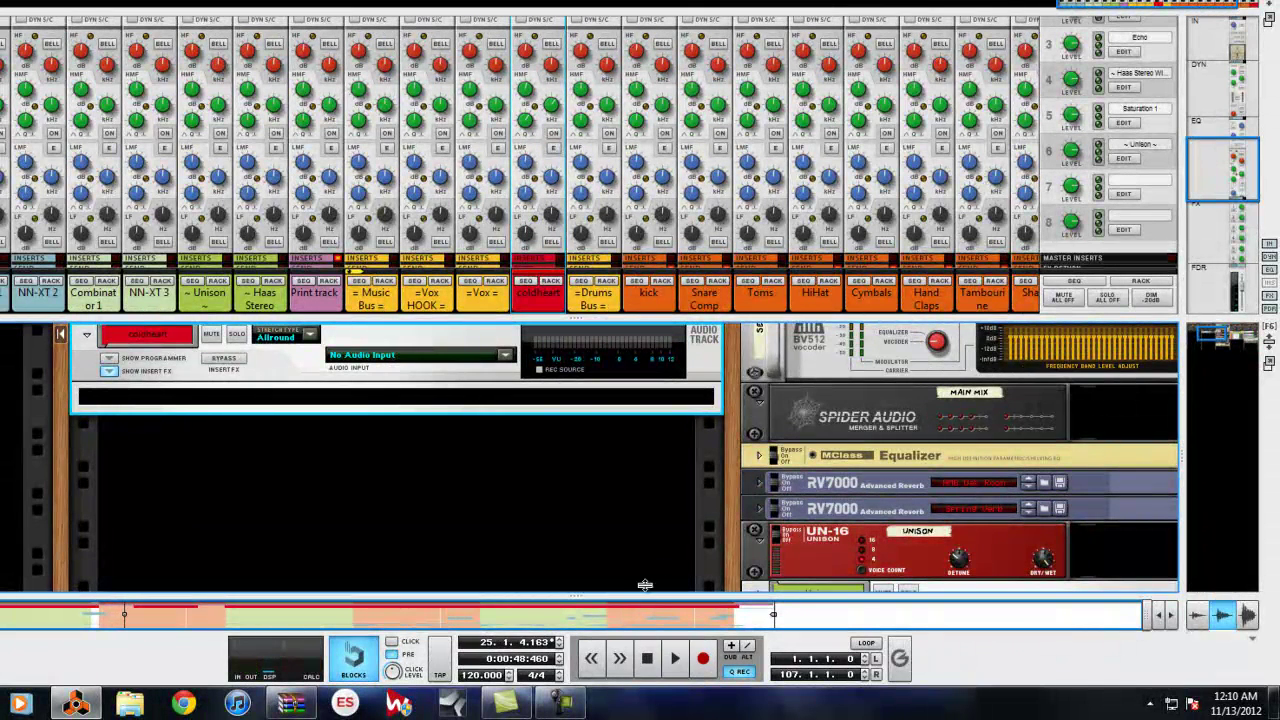
Loop the first coldheart clip by setting the left locator to bar 6 and the right locator to bar 22.
{"action": "left_click_drag", "start_coordinate": [645, 585], "coordinate": [385, 207]}
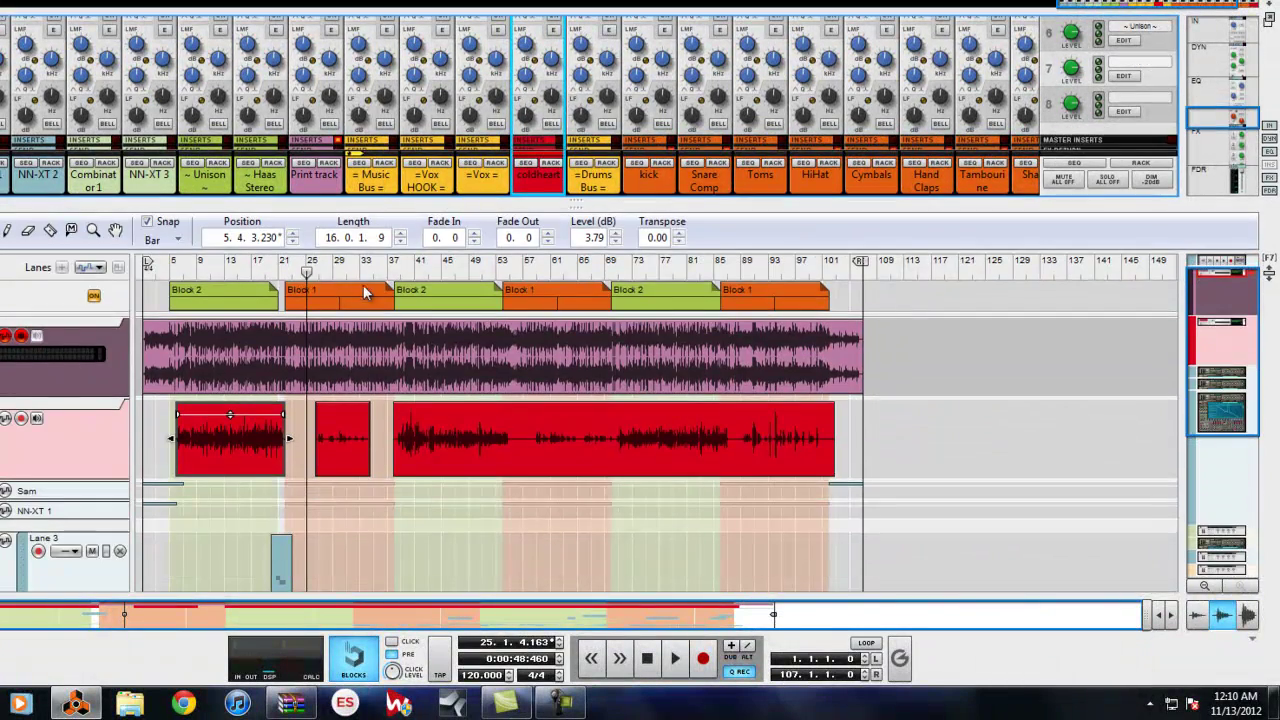
{"action": "left_click_drag", "start_coordinate": [147, 263], "coordinate": [179, 263]}
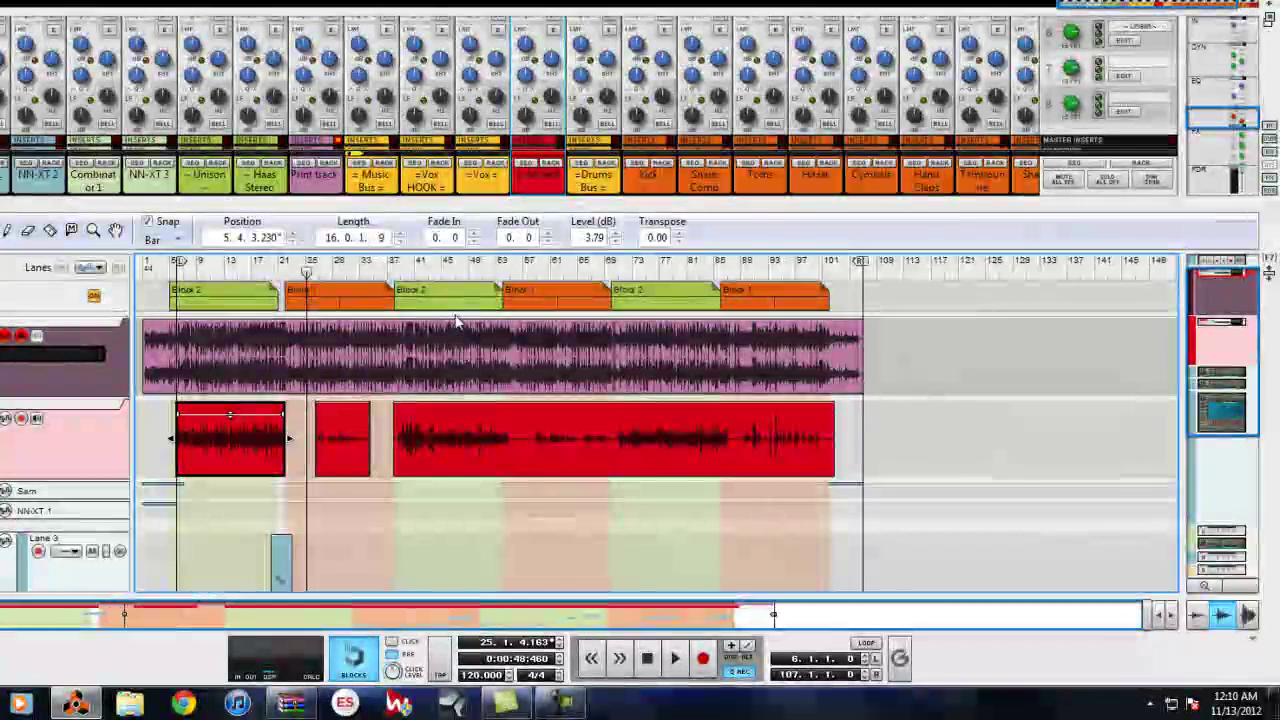
{"action": "left_click_drag", "start_coordinate": [586, 262], "coordinate": [180, 268]}
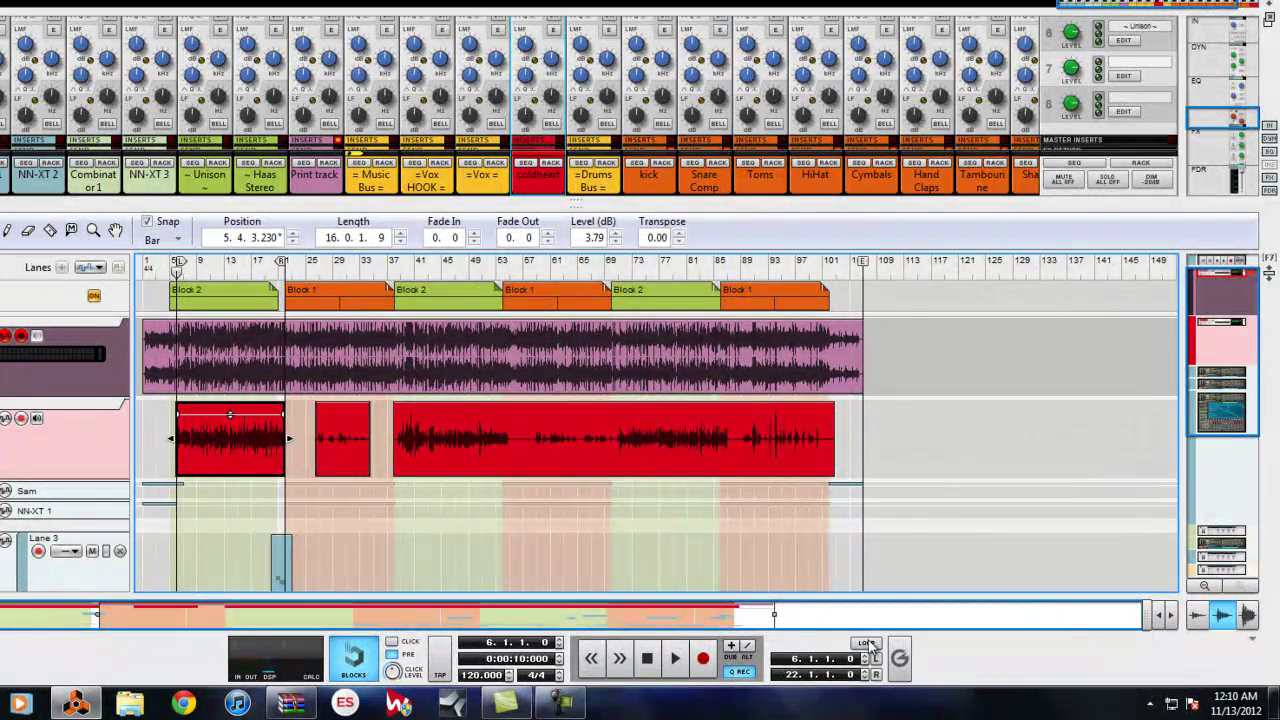
{"action": "left_click", "coordinate": [867, 644]}
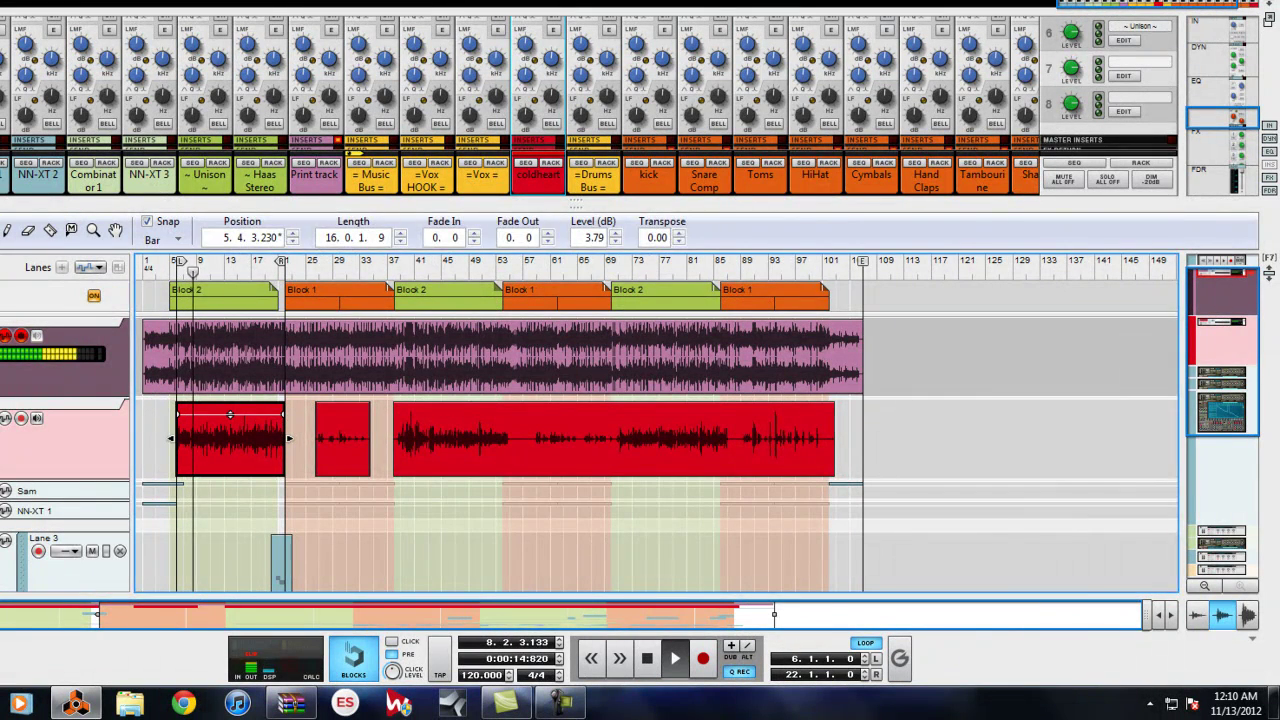
Enable the coldheart channel's equalizer and reset its high mid frequency gain to the default.
{"action": "left_click", "coordinate": [341, 320]}
{"action": "mouse_move", "coordinate": [1217, 114]}
{"action": "left_mouse_down"}
{"action": "mouse_move", "coordinate": [1220, 75]}
{"action": "mouse_move", "coordinate": [1221, 120]}
{"action": "left_mouse_up"}
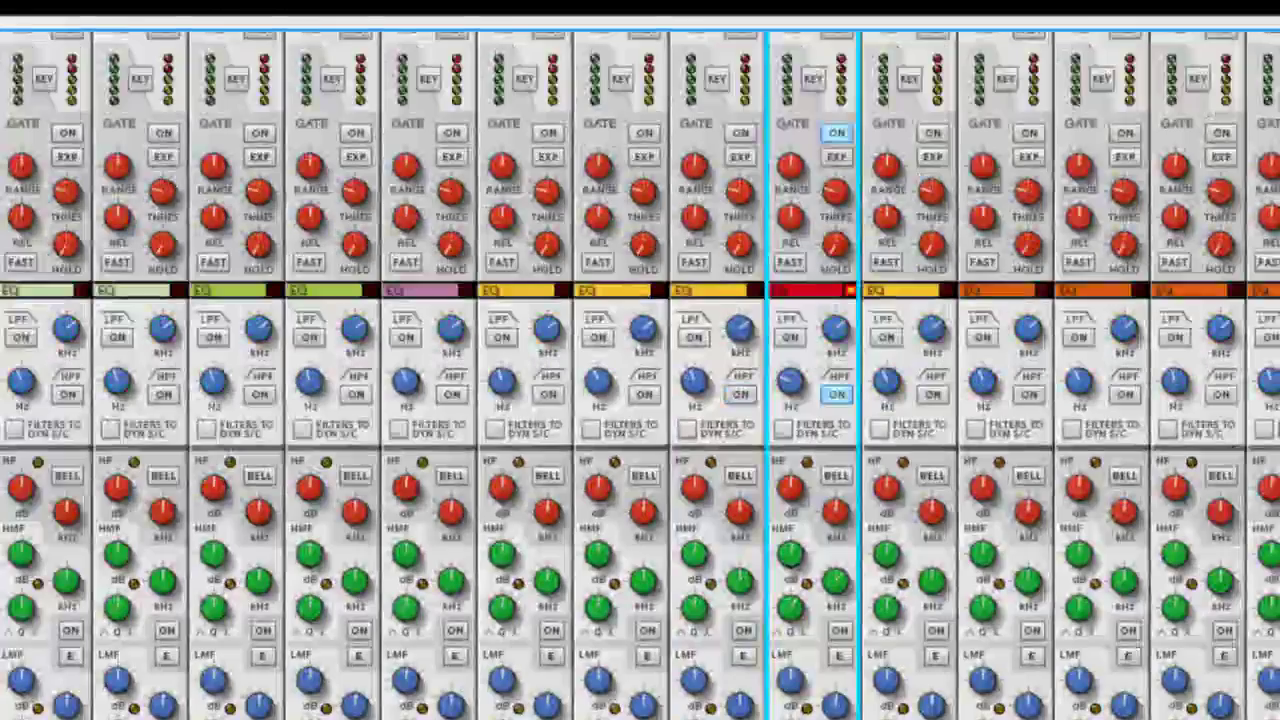
{"action": "scroll", "coordinate": [640, 374], "scroll_direction": "down", "scroll_amount": 5}
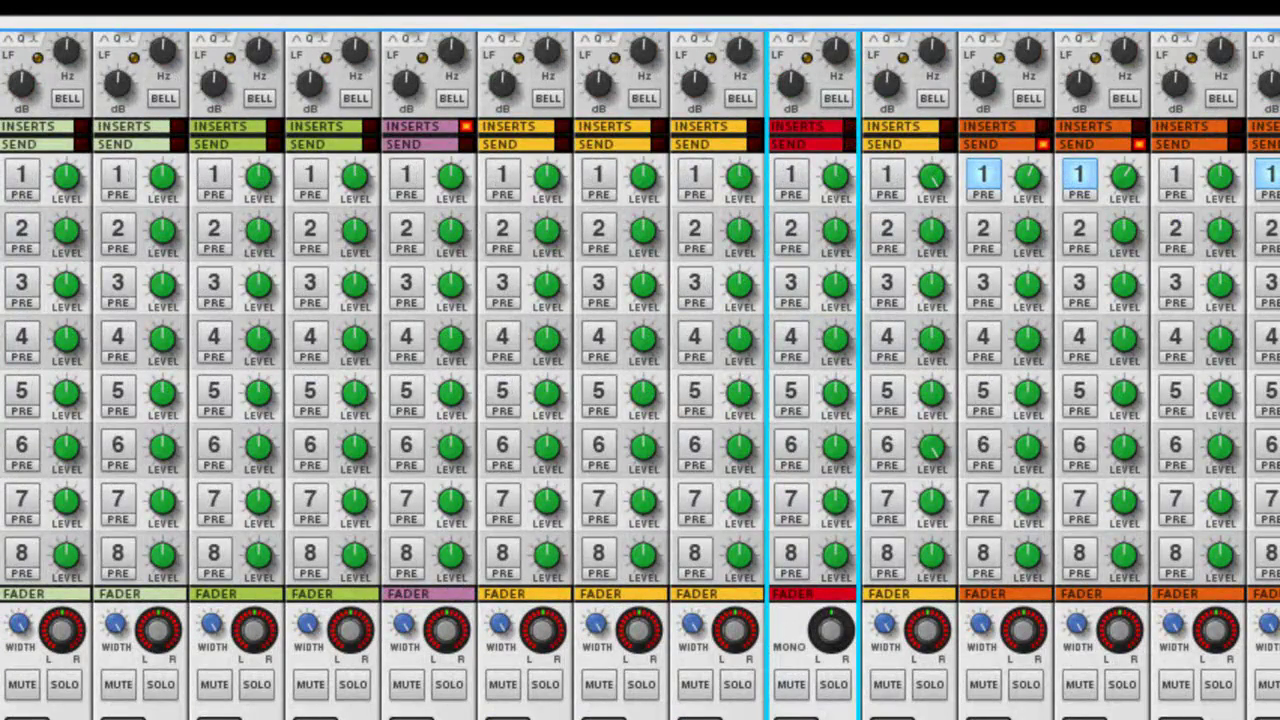
{"action": "scroll", "coordinate": [640, 374], "scroll_direction": "up", "scroll_amount": 6}
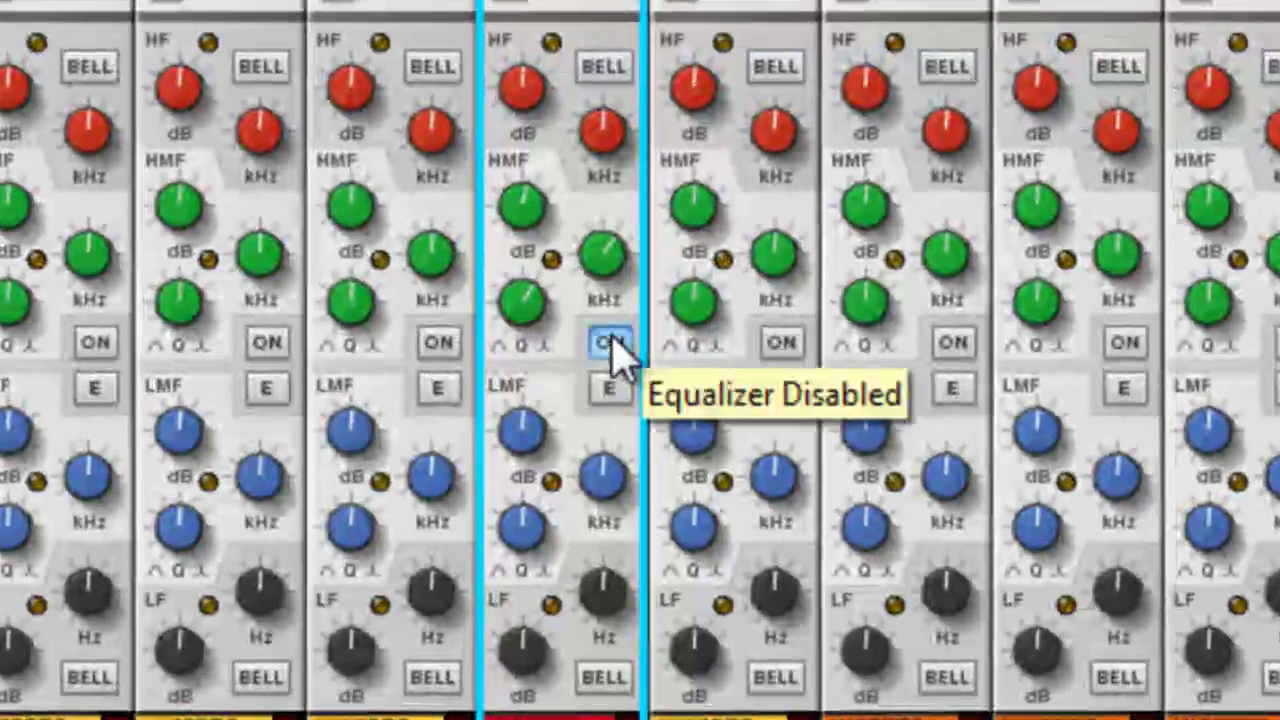
{"action": "left_click", "coordinate": [839, 520]}
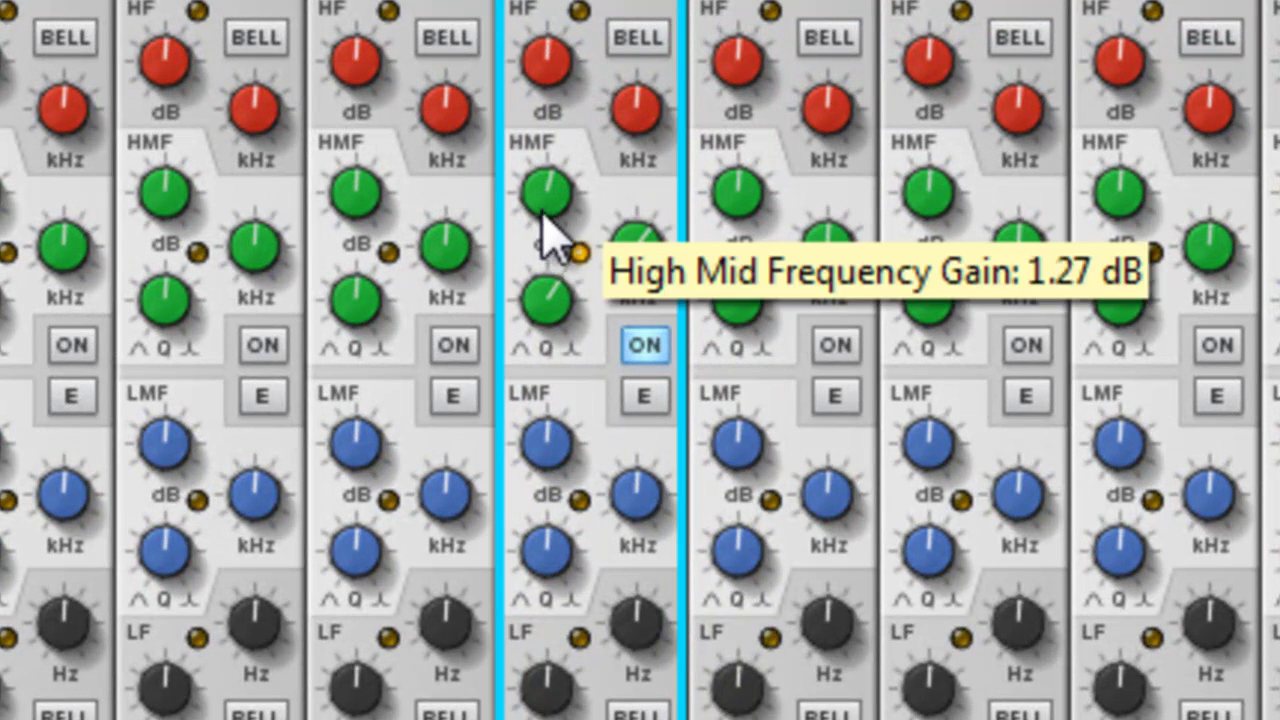
{"action": "left_click", "coordinate": [538, 222], "text": "ctrl"}
Sweep coldheart's low mid band with a 9.84 dB boost, then cut it at 524.8 Hz and raise its Q.
{"action": "left_click_drag", "start_coordinate": [548, 455], "coordinate": [580, 271]}
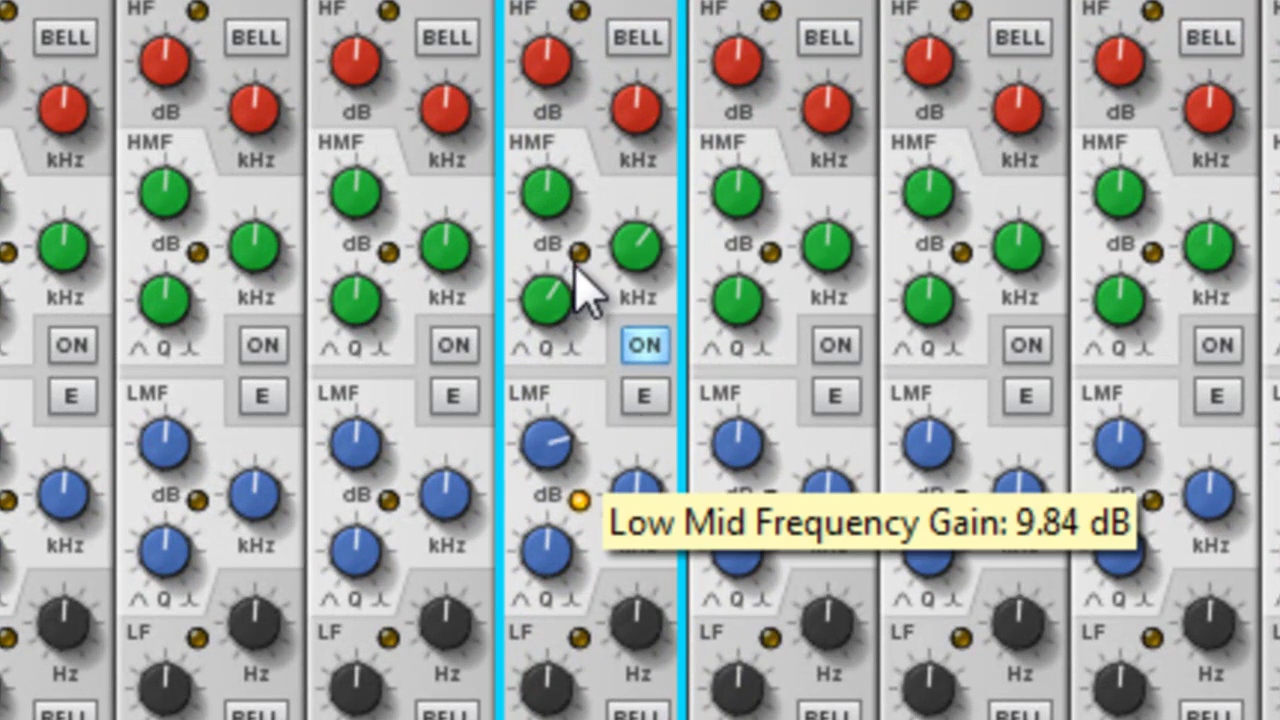
{"action": "left_click_drag", "start_coordinate": [640, 505], "coordinate": [616, 556]}
{"action": "left_click_drag", "start_coordinate": [540, 437], "coordinate": [574, 653]}
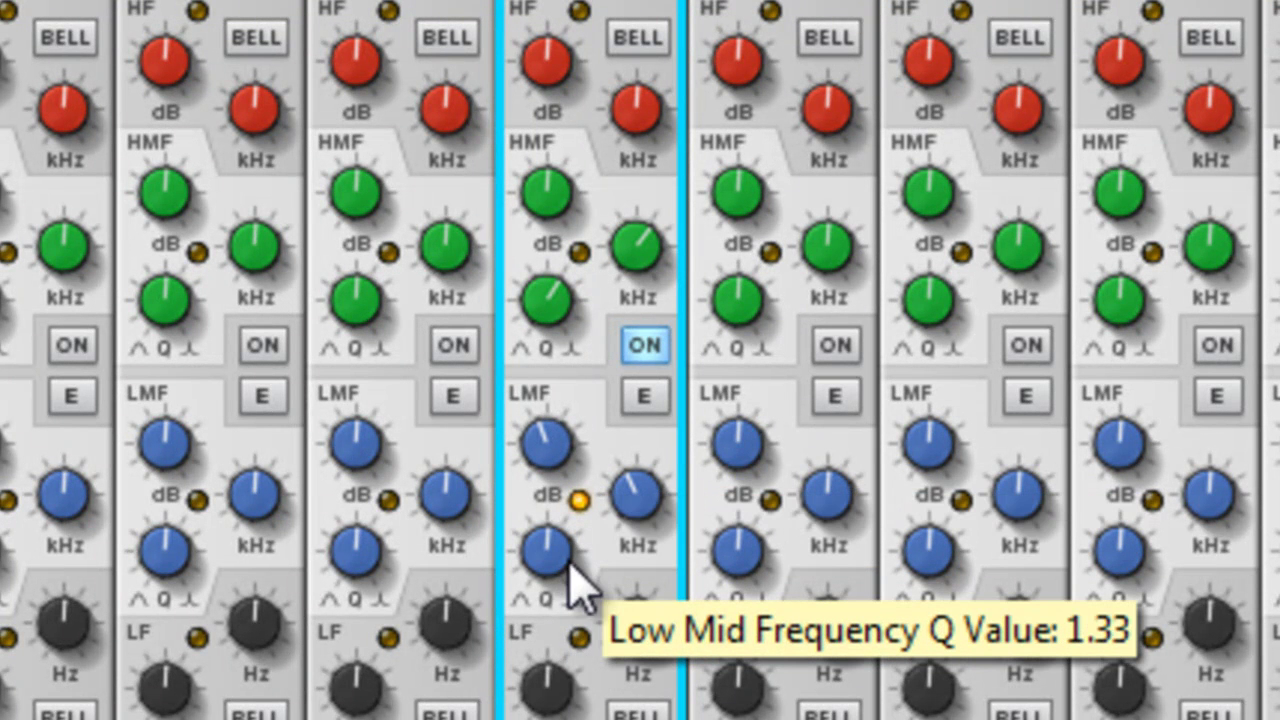
{"action": "left_click_drag", "start_coordinate": [580, 571], "coordinate": [560, 540]}
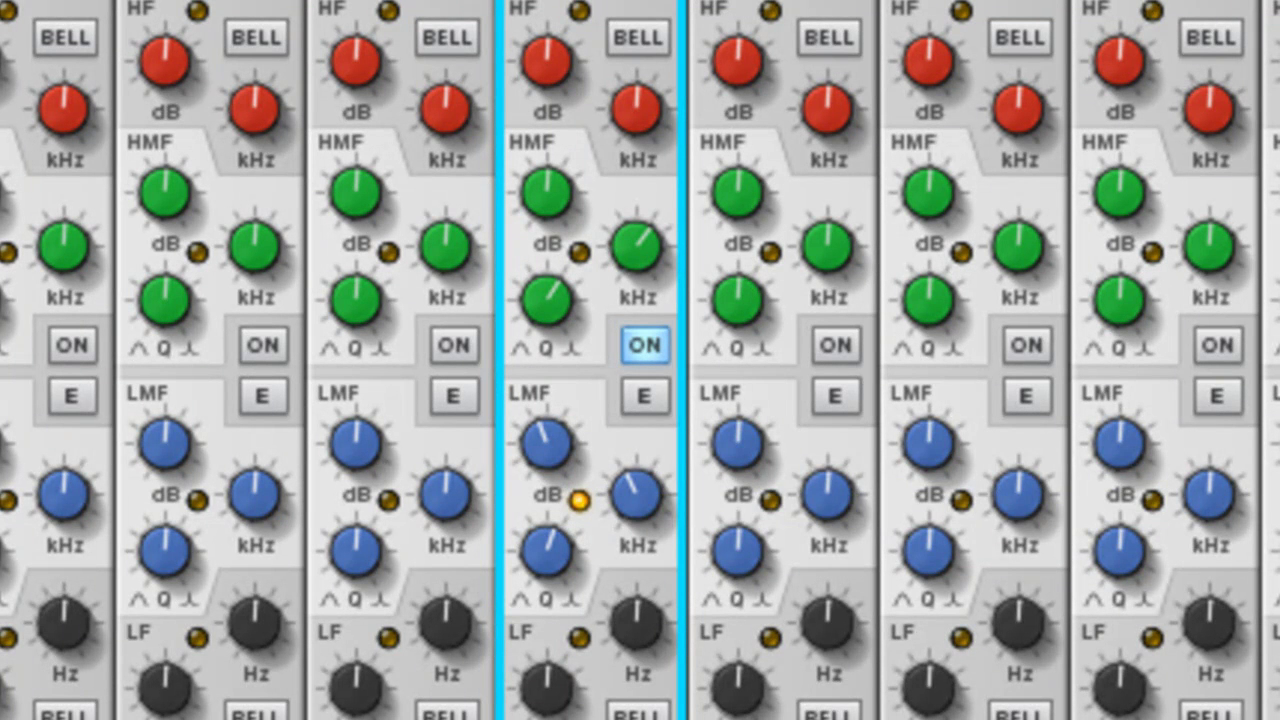
Boost coldheart's low frequency gain and sweep the band's frequency to find the unwanted tone.
{"action": "left_click_drag", "start_coordinate": [566, 660], "coordinate": [578, 380]}
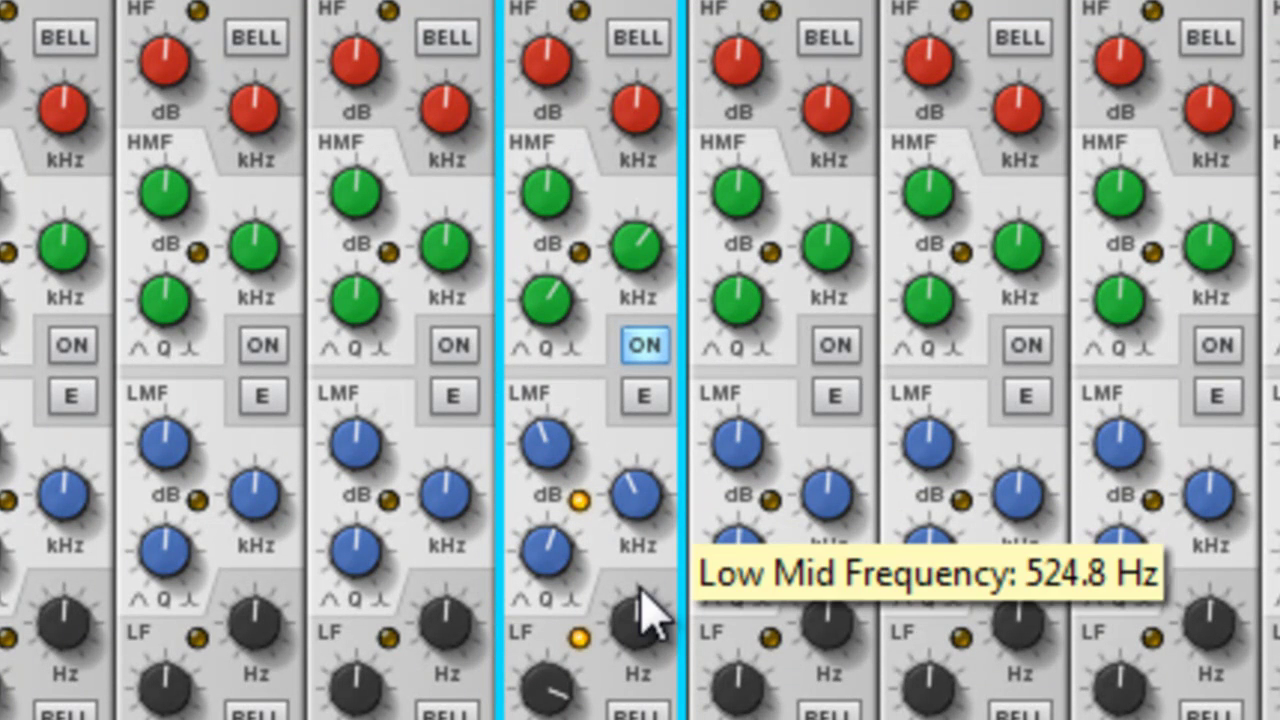
{"action": "left_click_drag", "start_coordinate": [640, 592], "coordinate": [612, 719]}
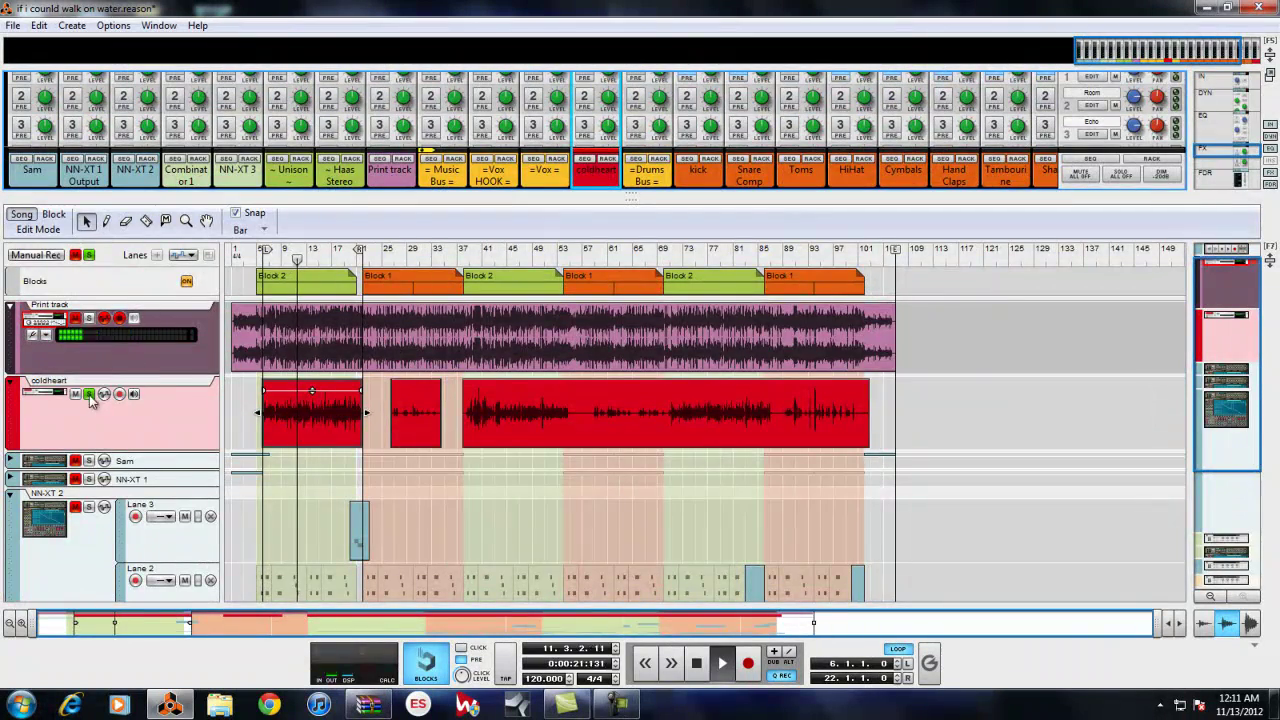
Maximize the mixer and switch the coldheart channel's equalizer off and on to compare the sound.
{"action": "key", "text": "F5"}
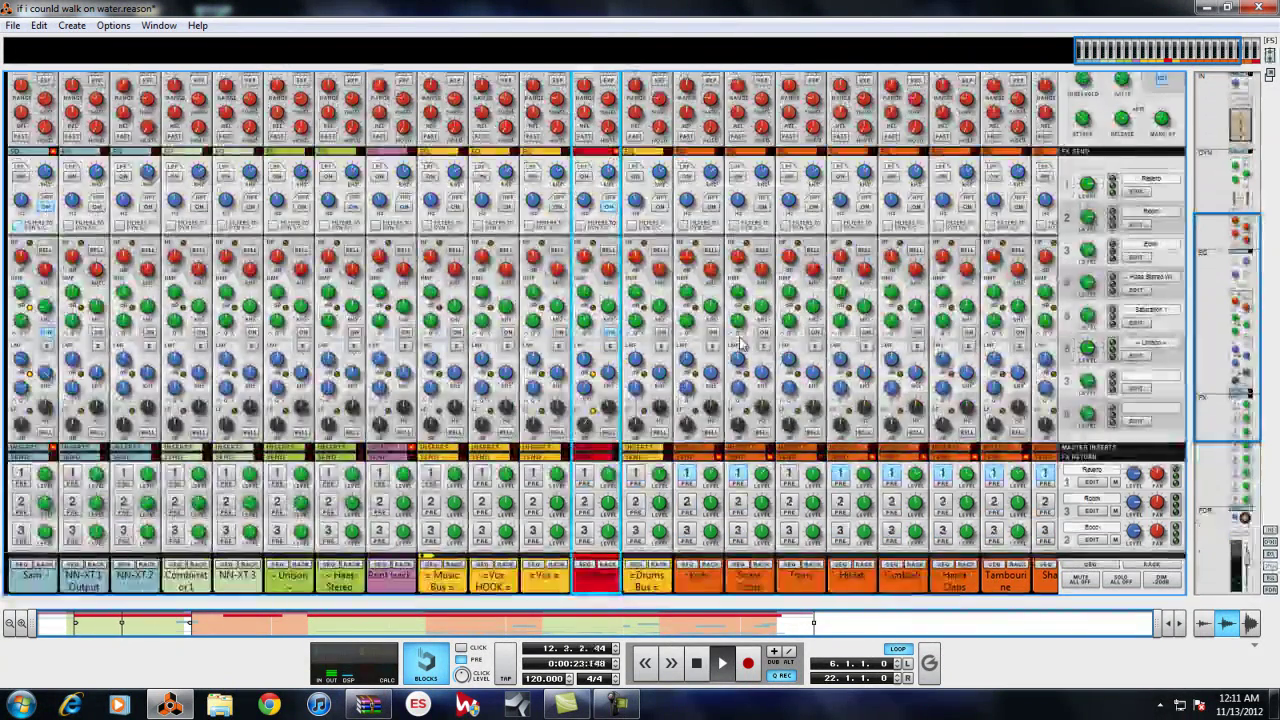
{"action": "left_click", "coordinate": [610, 338]}
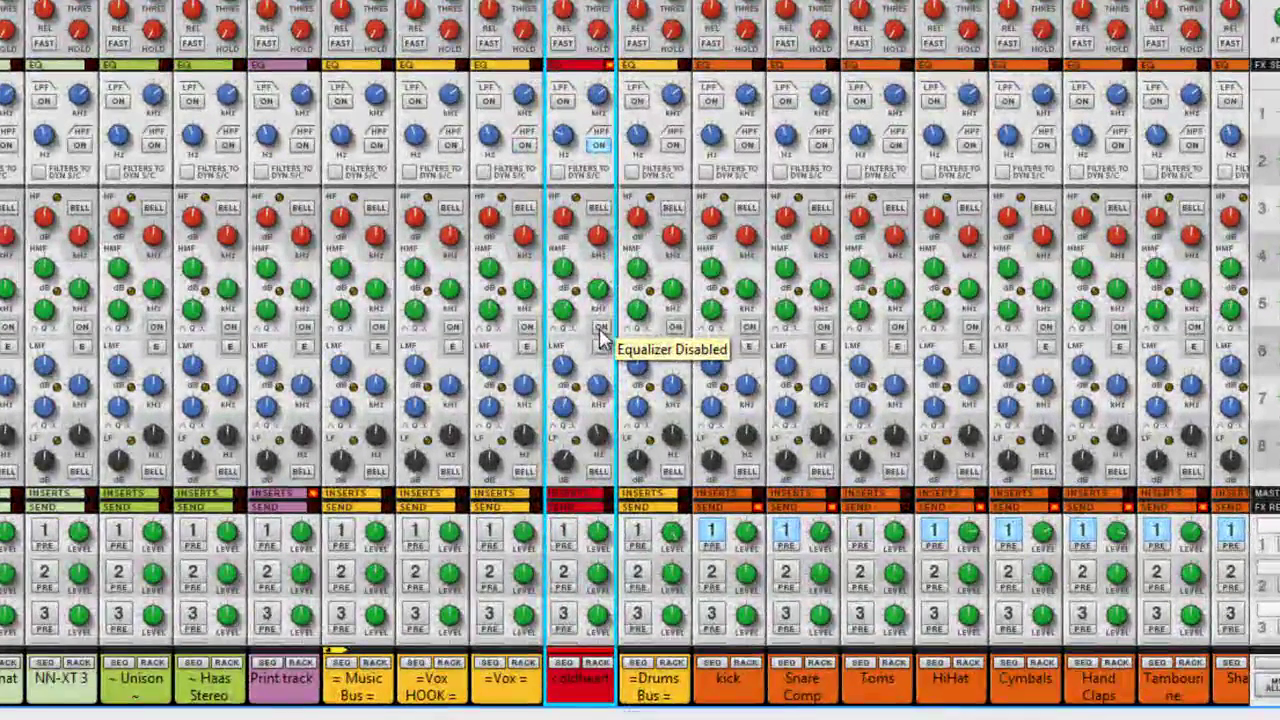
{"action": "left_click", "coordinate": [610, 337]}
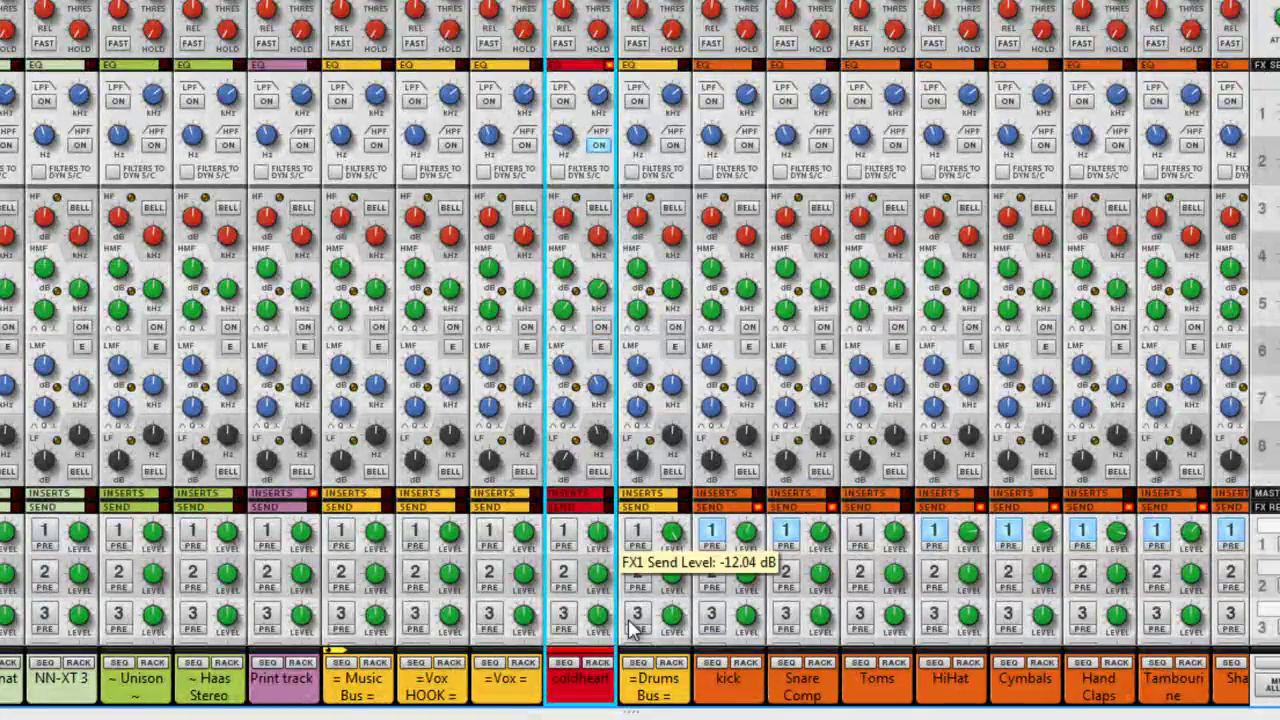
{"action": "left_click", "coordinate": [600, 330]}
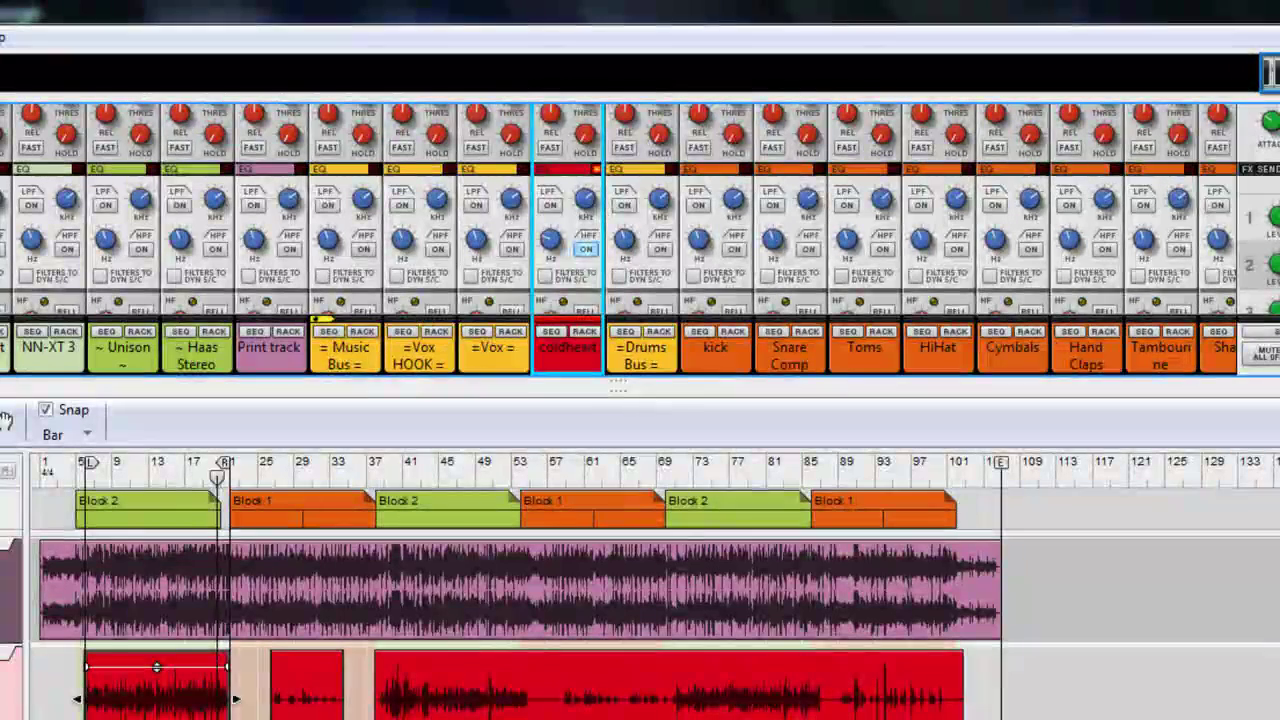
Bypass and re-enable the coldheart channel's equalizer once more during looped playback to check the difference.
{"action": "left_click", "coordinate": [168, 607]}
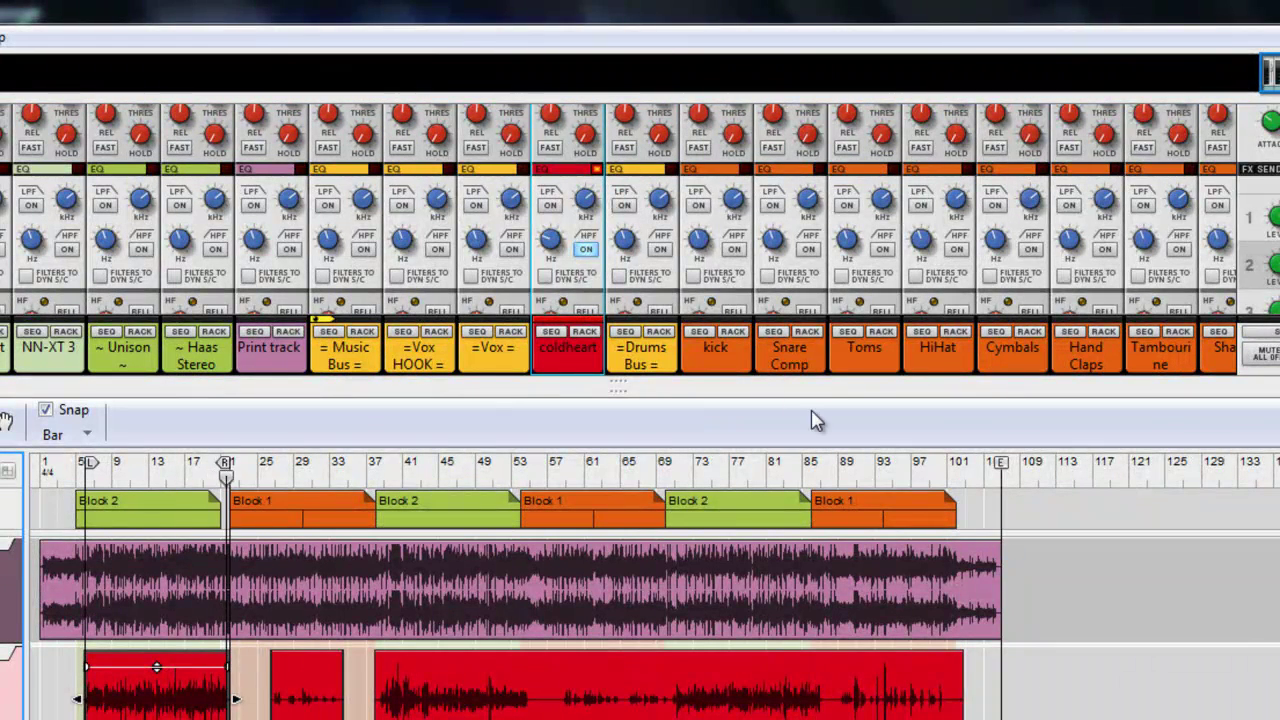
{"action": "scroll", "coordinate": [745, 268], "scroll_direction": "down", "scroll_amount": 5}
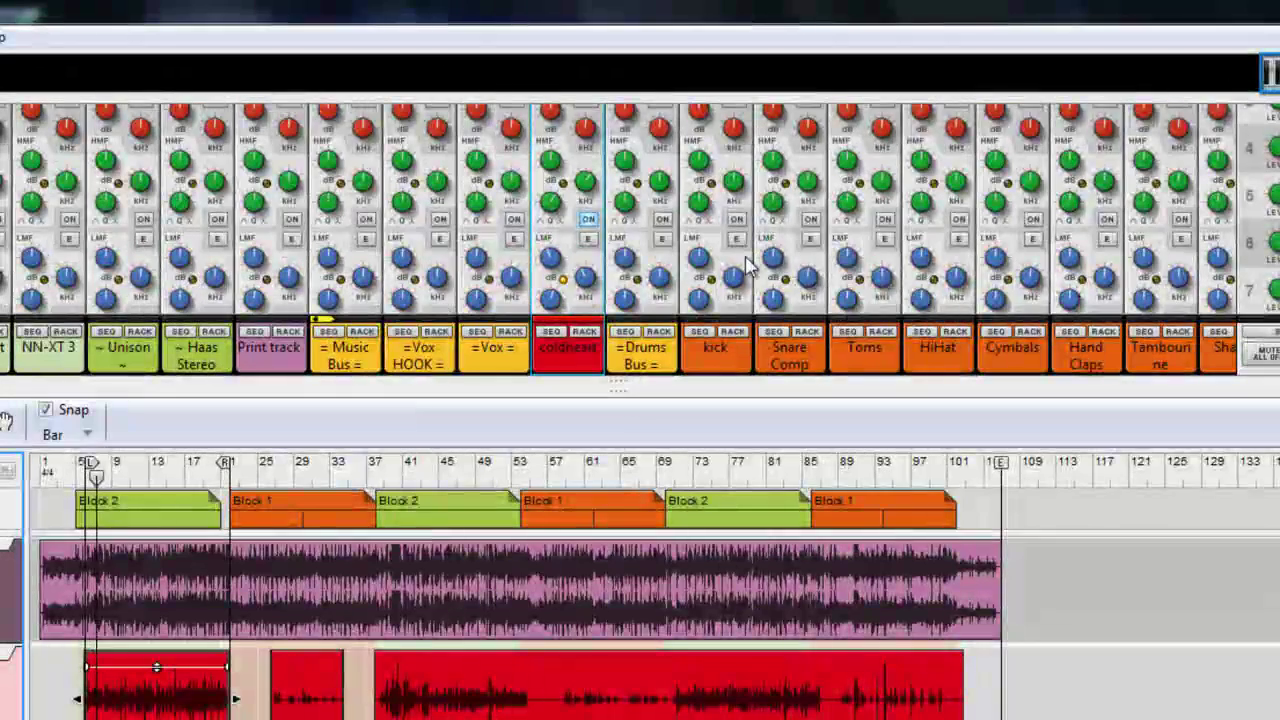
{"action": "left_click", "coordinate": [588, 220]}
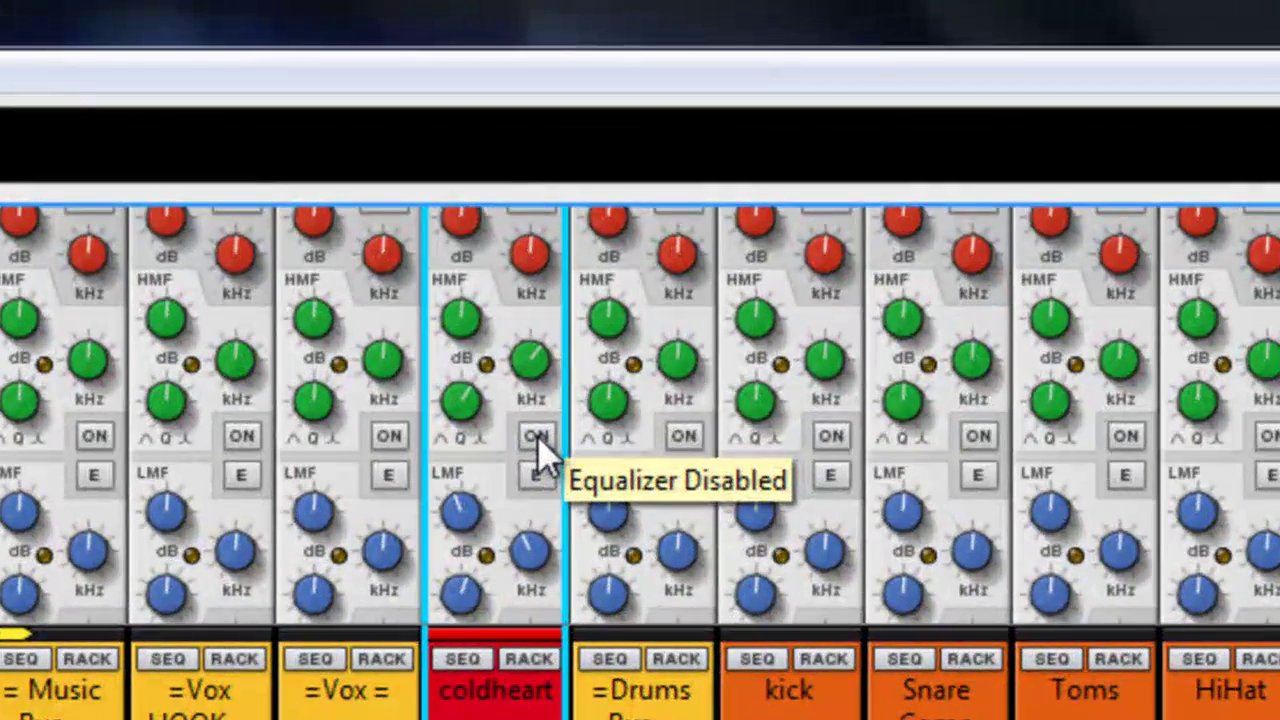
{"action": "left_click", "coordinate": [588, 221]}
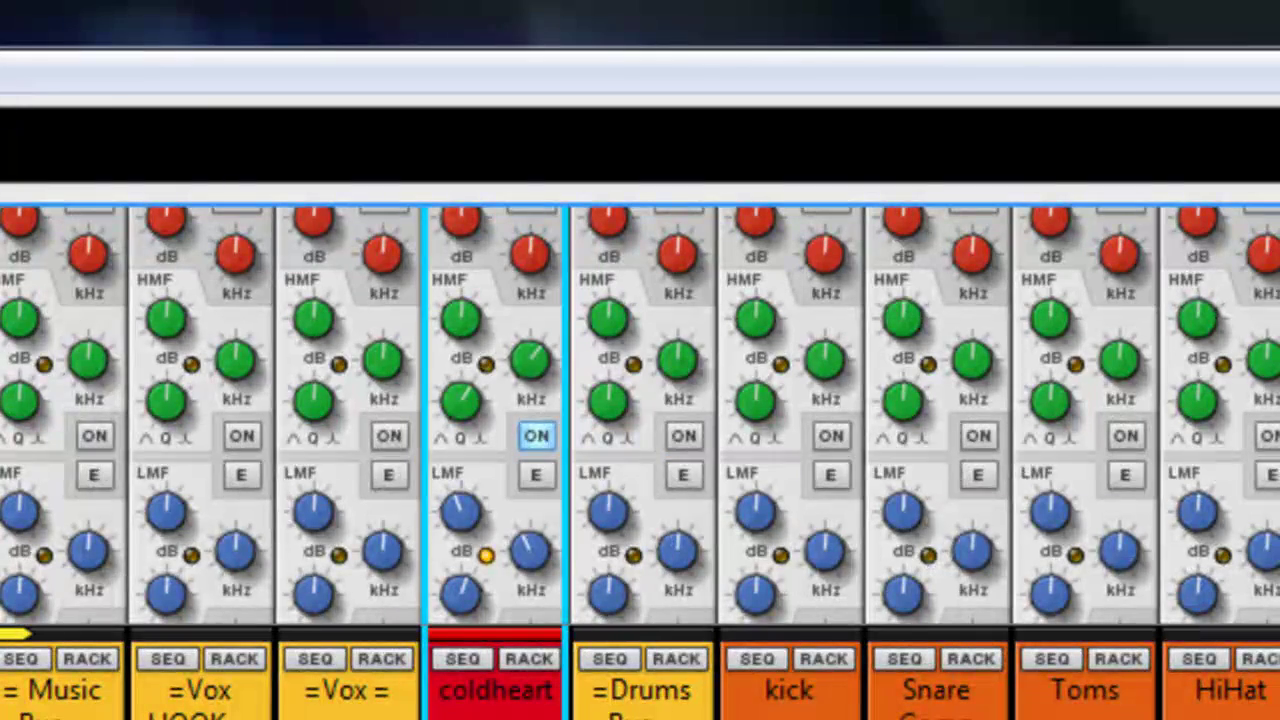
Turn on the coldheart channel's compressor, raise its ratio fully and lower its threshold to compress the vocal heavily.
{"action": "scroll", "coordinate": [640, 415], "scroll_direction": "up", "scroll_amount": 10}
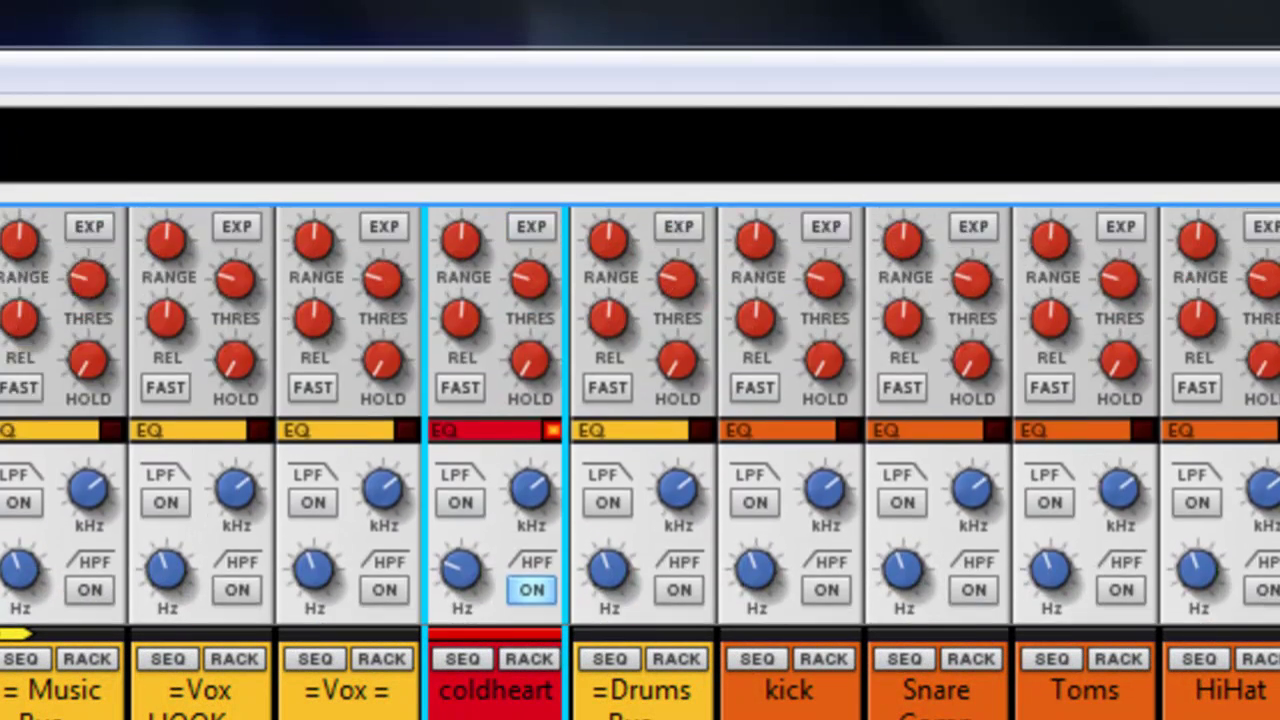
{"action": "scroll", "coordinate": [640, 415], "scroll_direction": "up", "scroll_amount": 3}
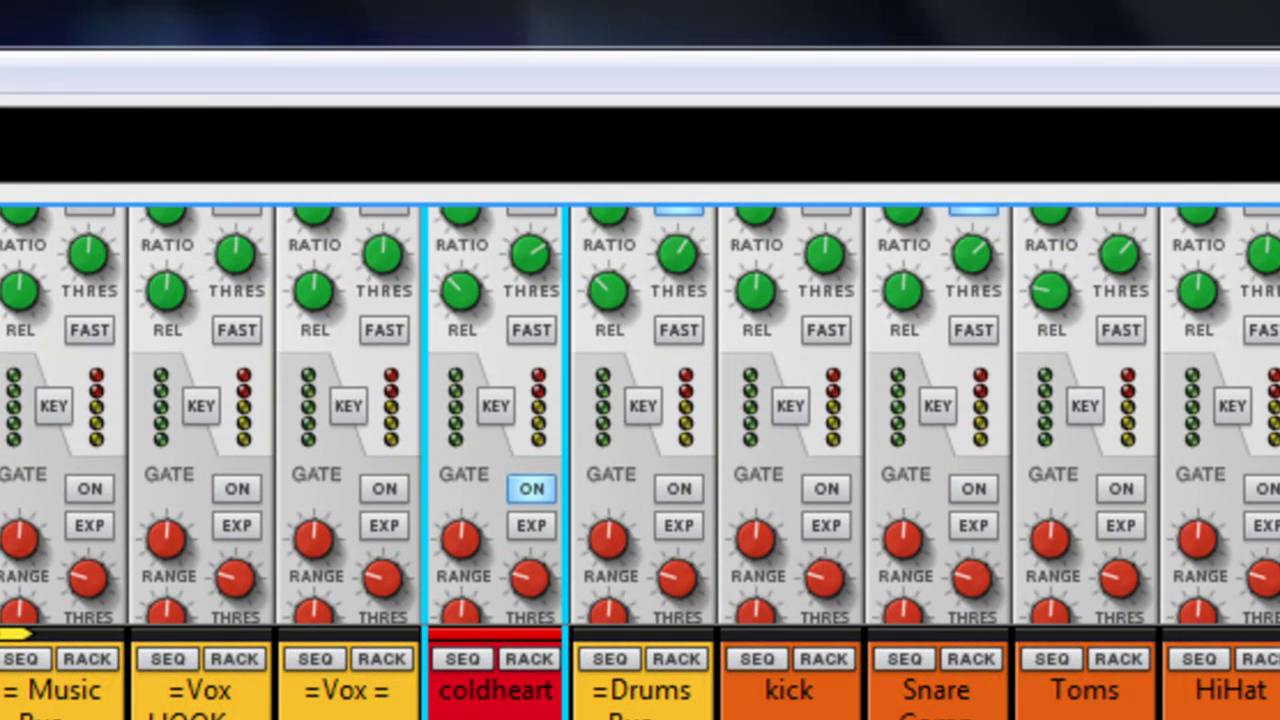
{"action": "scroll", "coordinate": [640, 415], "scroll_direction": "up", "scroll_amount": 8}
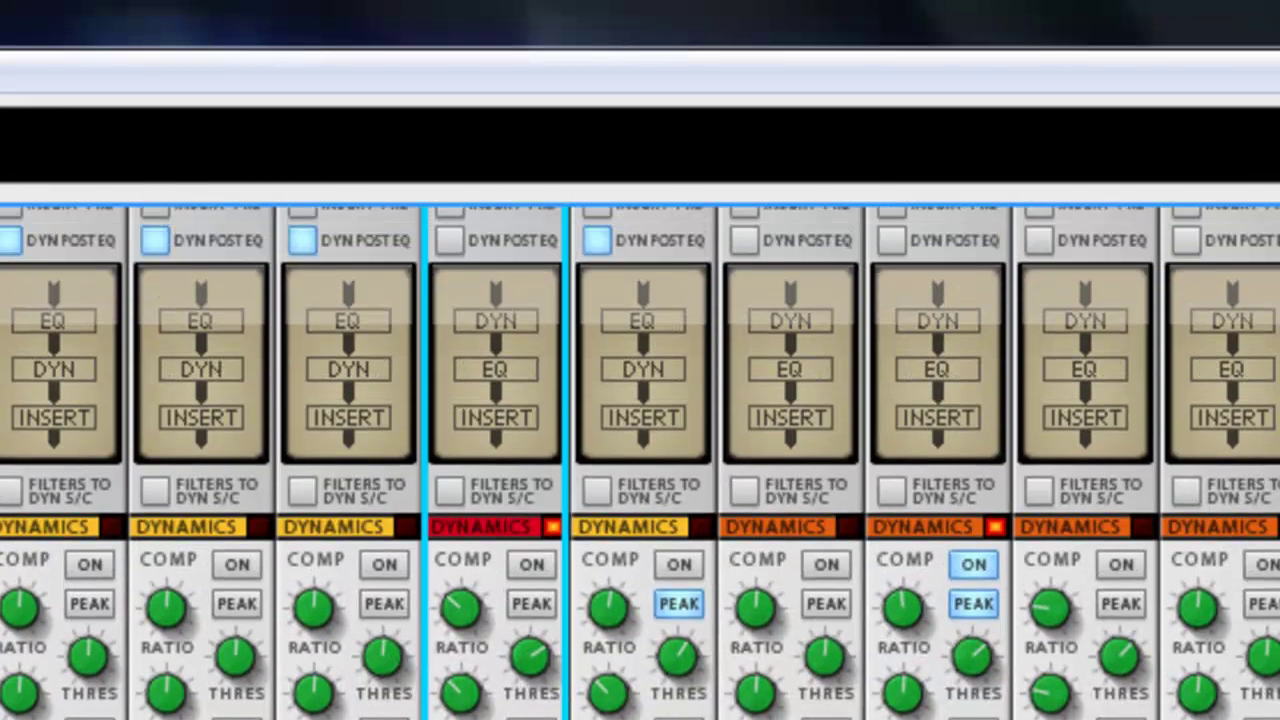
{"action": "scroll", "coordinate": [640, 415], "scroll_direction": "up", "scroll_amount": 2}
{"action": "scroll", "coordinate": [640, 415], "scroll_direction": "down", "scroll_amount": 6}
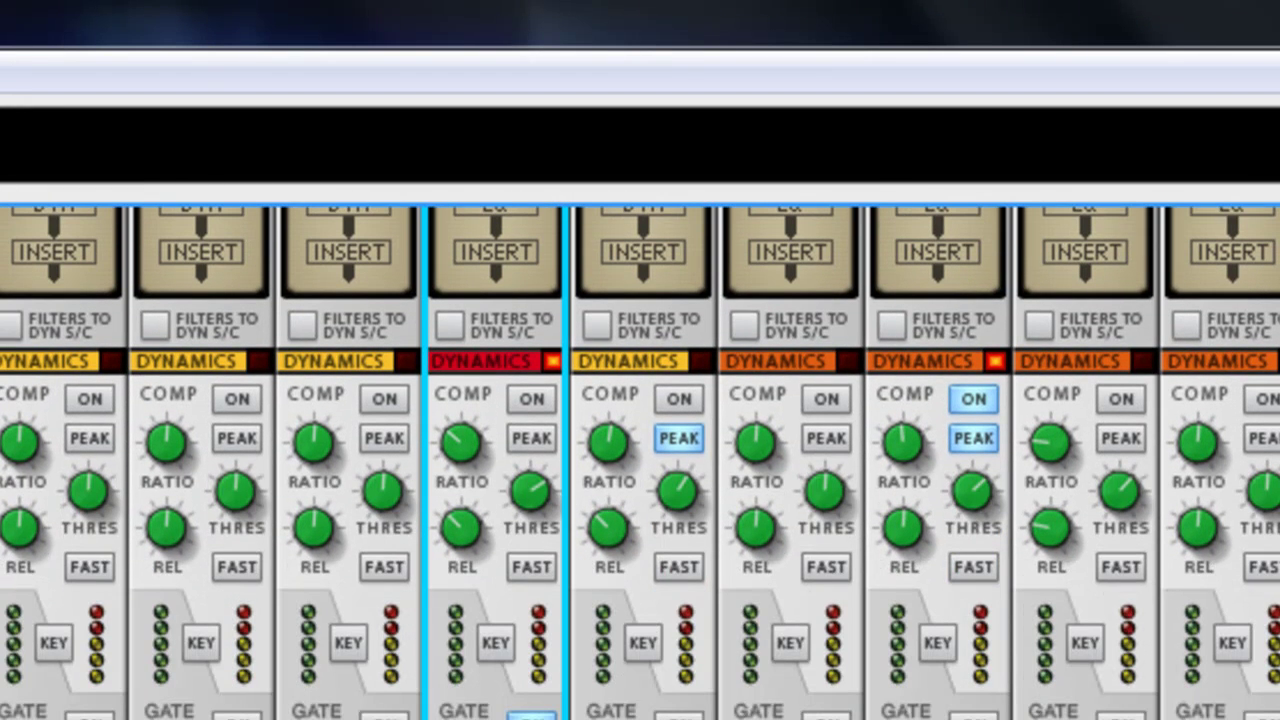
{"action": "left_click", "coordinate": [533, 402]}
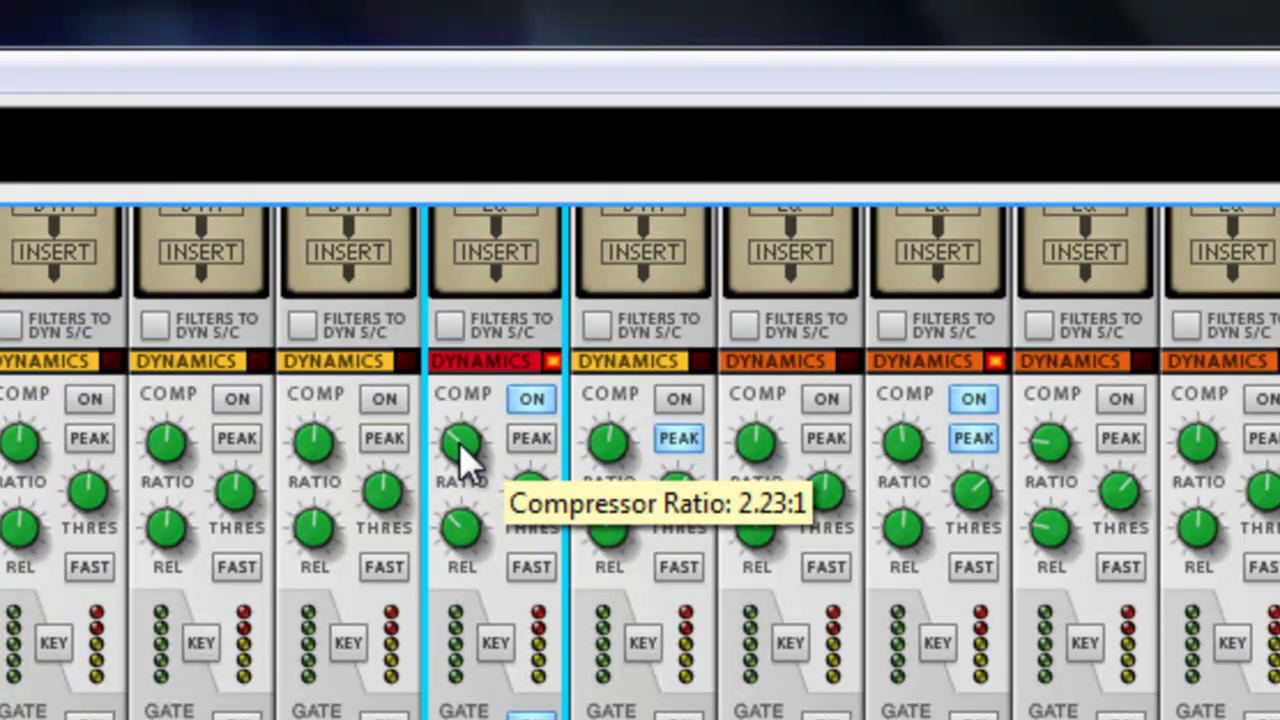
{"action": "left_click_drag", "start_coordinate": [463, 451], "coordinate": [486, 71]}
{"action": "left_click_drag", "start_coordinate": [530, 490], "coordinate": [530, 580]}
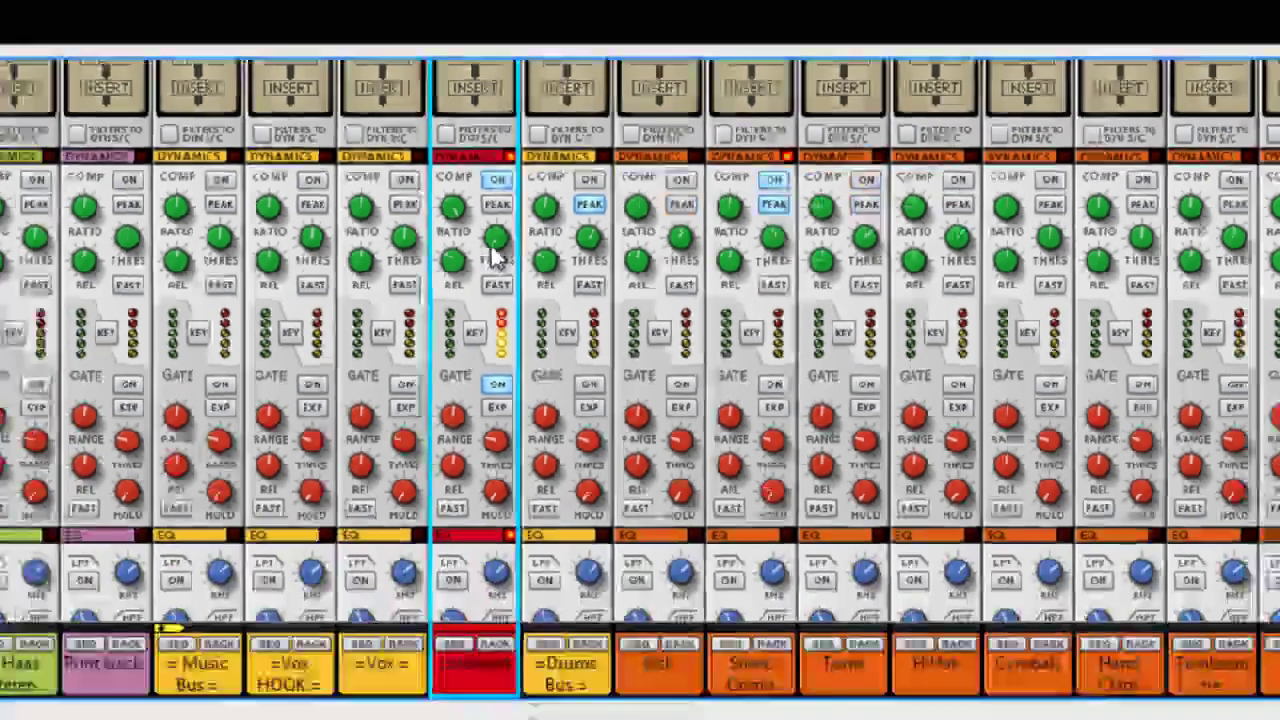
Raise coldheart's compressor threshold through -33.17 dB to -7.78 dB, then lower it again for light gain reduction.
{"action": "left_click_drag", "start_coordinate": [495, 258], "coordinate": [490, 104]}
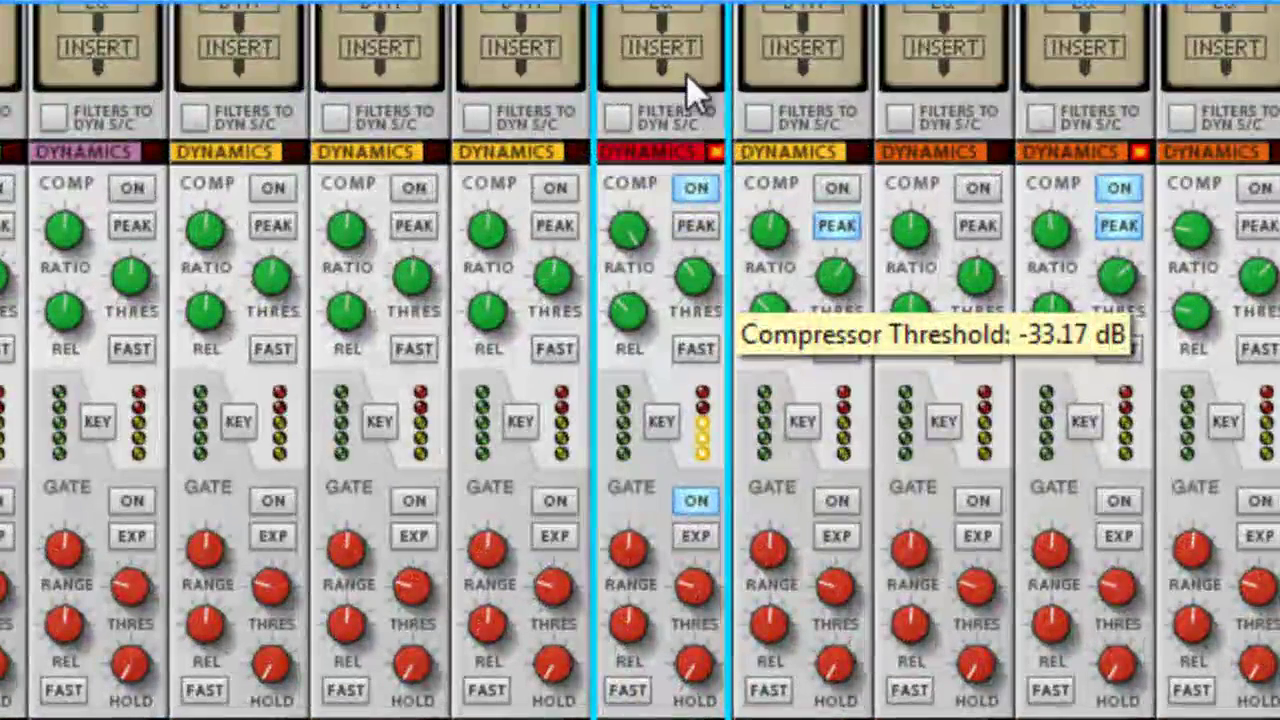
{"action": "left_click_drag", "start_coordinate": [686, 73], "coordinate": [686, 0]}
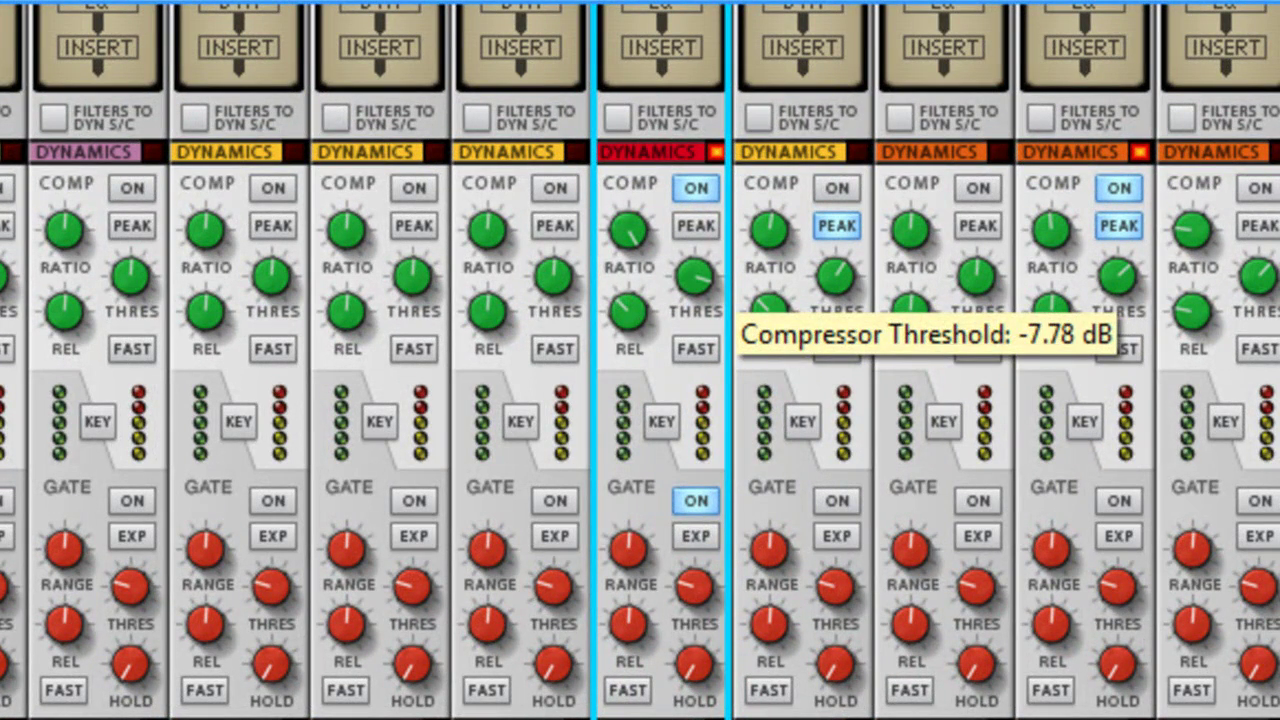
{"action": "left_click_drag", "start_coordinate": [686, 280], "coordinate": [657, 477]}
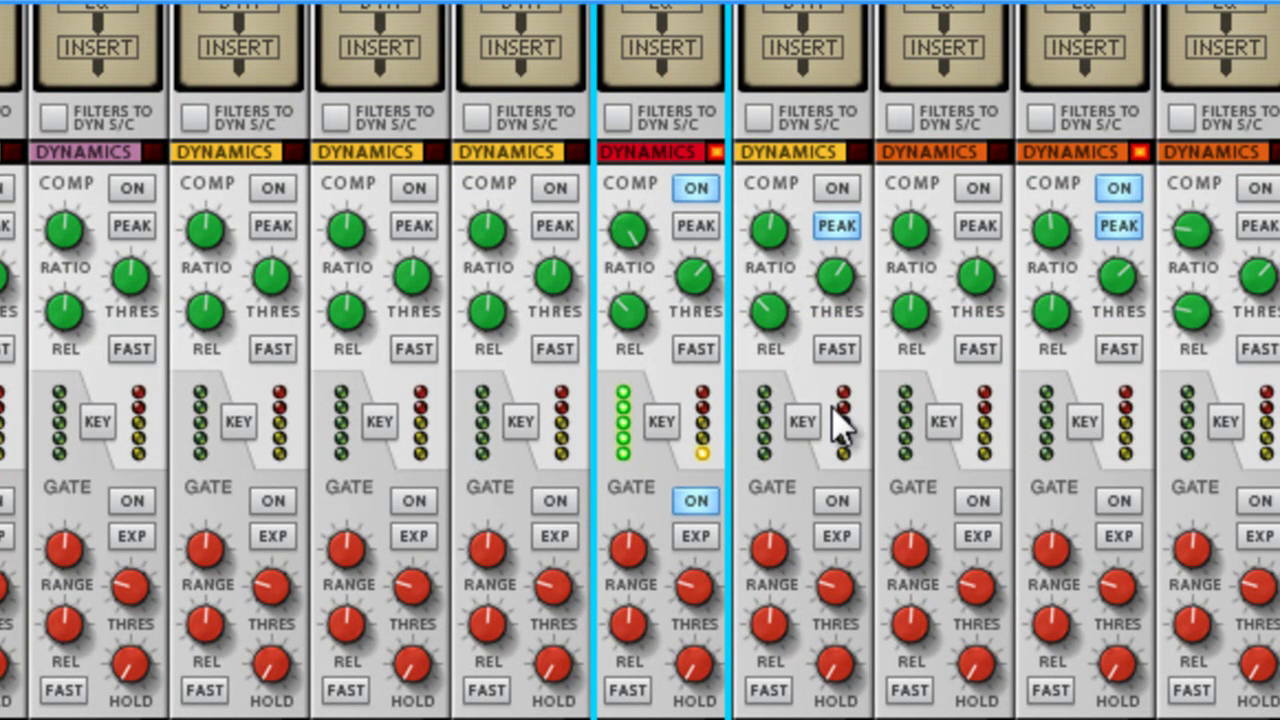
Try coldheart's compressor with a ratio of 4.96:1 and the release at its longest setting.
{"action": "mouse_move", "coordinate": [709, 296]}
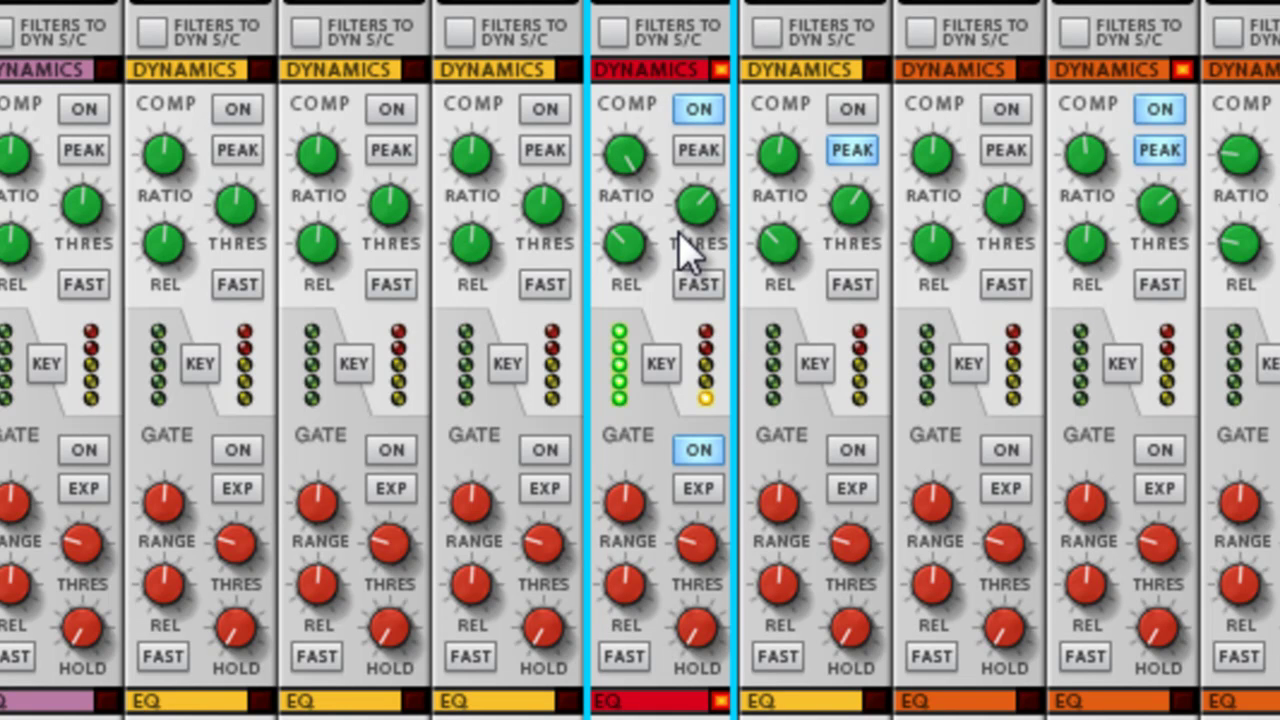
{"action": "mouse_move", "coordinate": [678, 231]}
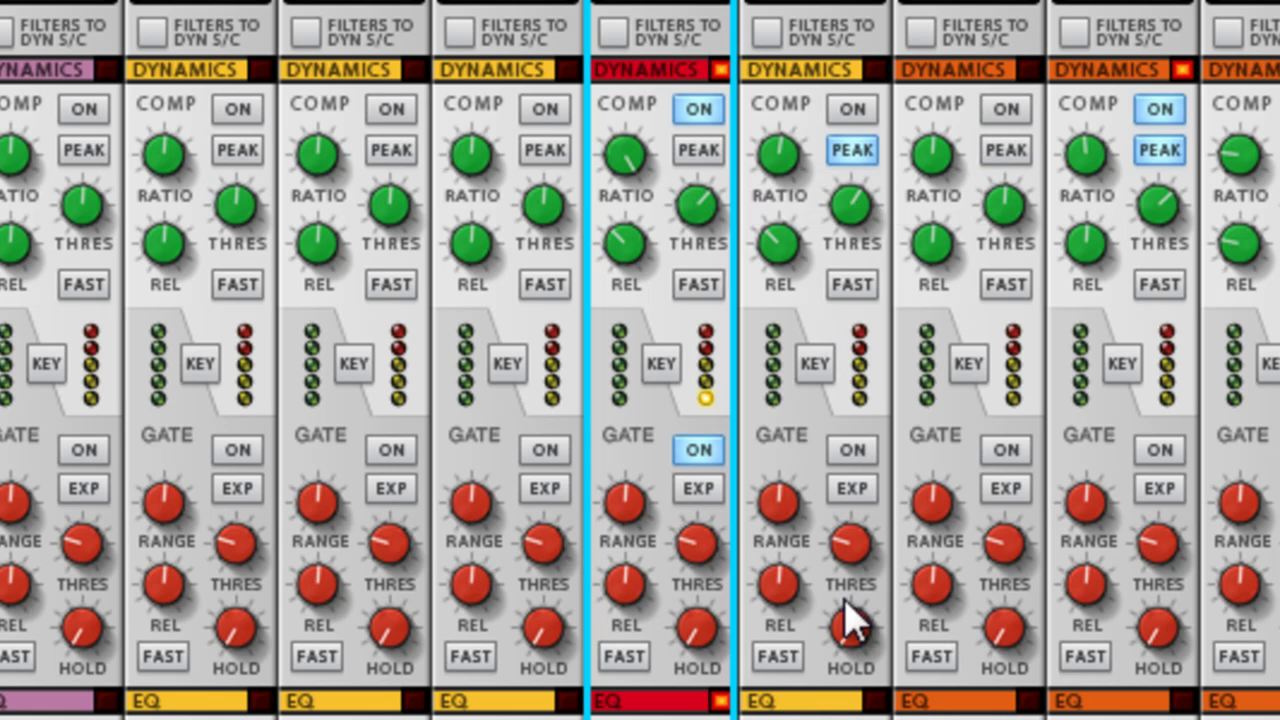
{"action": "left_click_drag", "start_coordinate": [634, 177], "coordinate": [710, 215]}
{"action": "left_click_drag", "start_coordinate": [611, 176], "coordinate": [728, 76]}
{"action": "left_click_drag", "start_coordinate": [623, 243], "coordinate": [622, 120]}
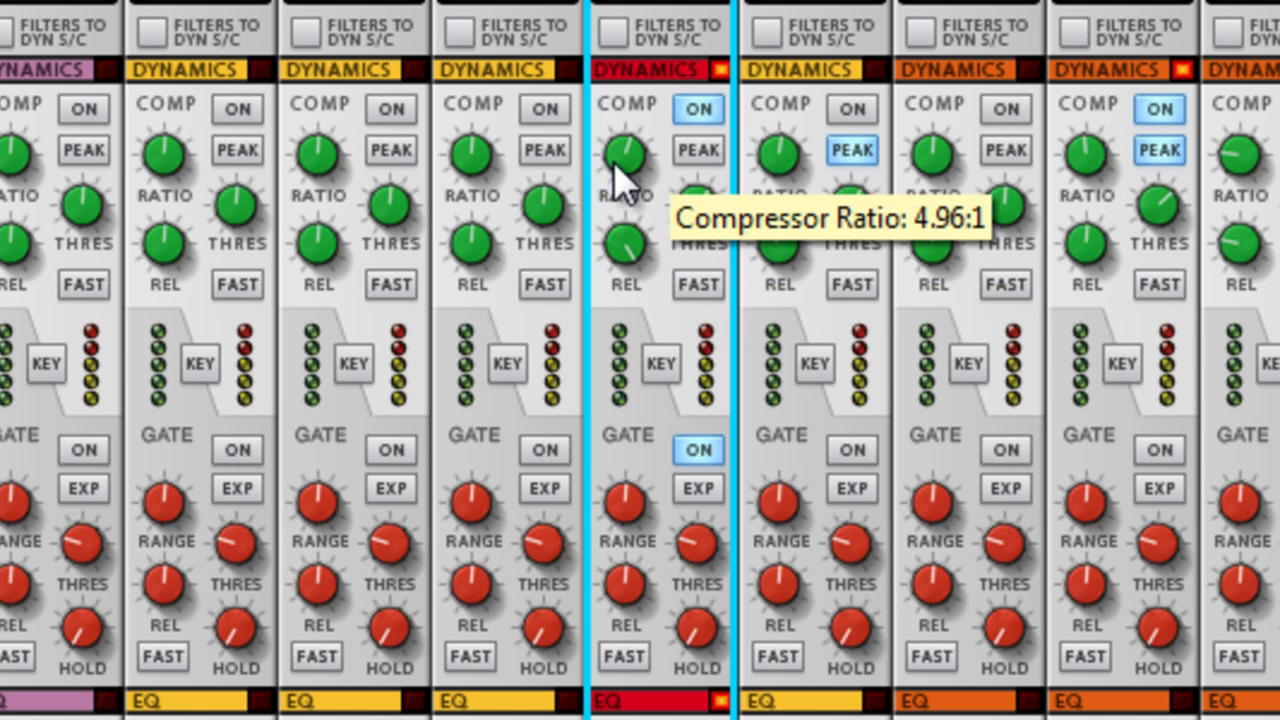
Try a much lower compressor threshold on coldheart together with a 901 ms release and the maximum ratio.
{"action": "left_click_drag", "start_coordinate": [686, 206], "coordinate": [737, 683]}
{"action": "left_click_drag", "start_coordinate": [640, 240], "coordinate": [710, 235]}
{"action": "left_click_drag", "start_coordinate": [710, 205], "coordinate": [720, 112]}
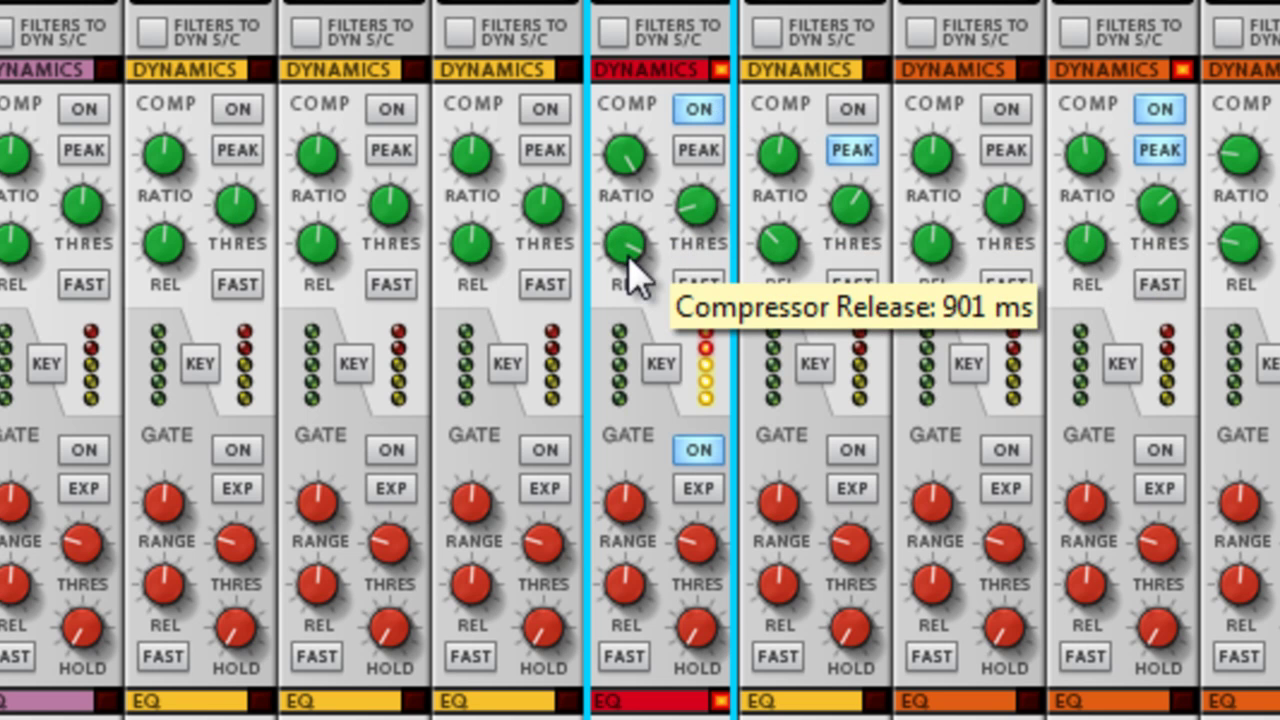
Shorten coldheart's compressor release, then raise its threshold and reduce its ratio for gentler compression.
{"action": "left_click_drag", "start_coordinate": [630, 265], "coordinate": [757, 606]}
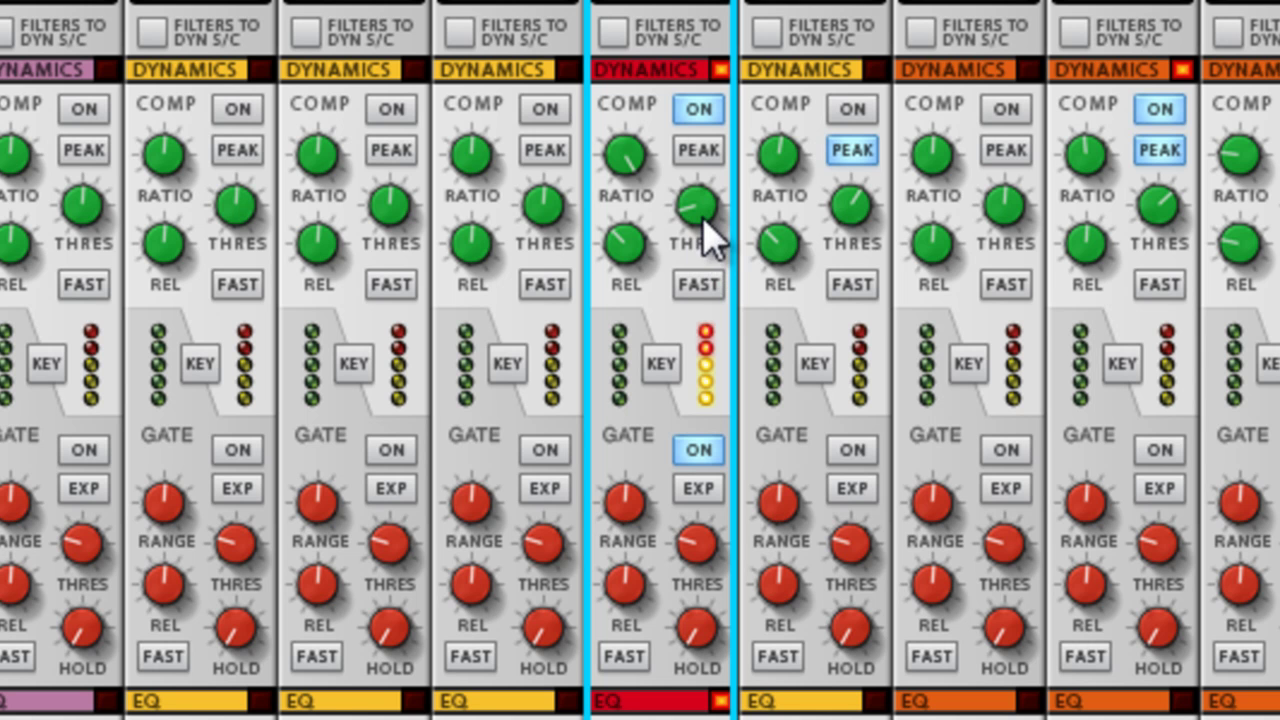
{"action": "left_click_drag", "start_coordinate": [640, 277], "coordinate": [642, 303]}
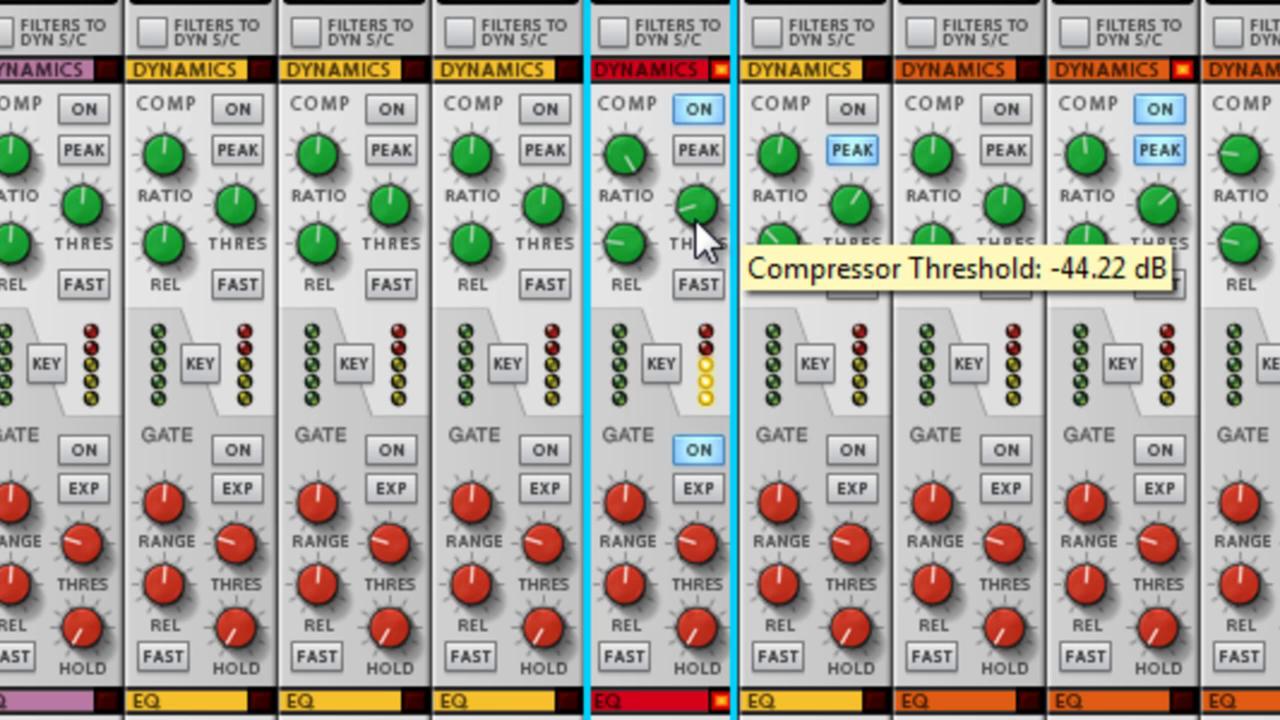
{"action": "left_click_drag", "start_coordinate": [700, 238], "coordinate": [741, 0]}
{"action": "left_click_drag", "start_coordinate": [634, 160], "coordinate": [760, 540]}
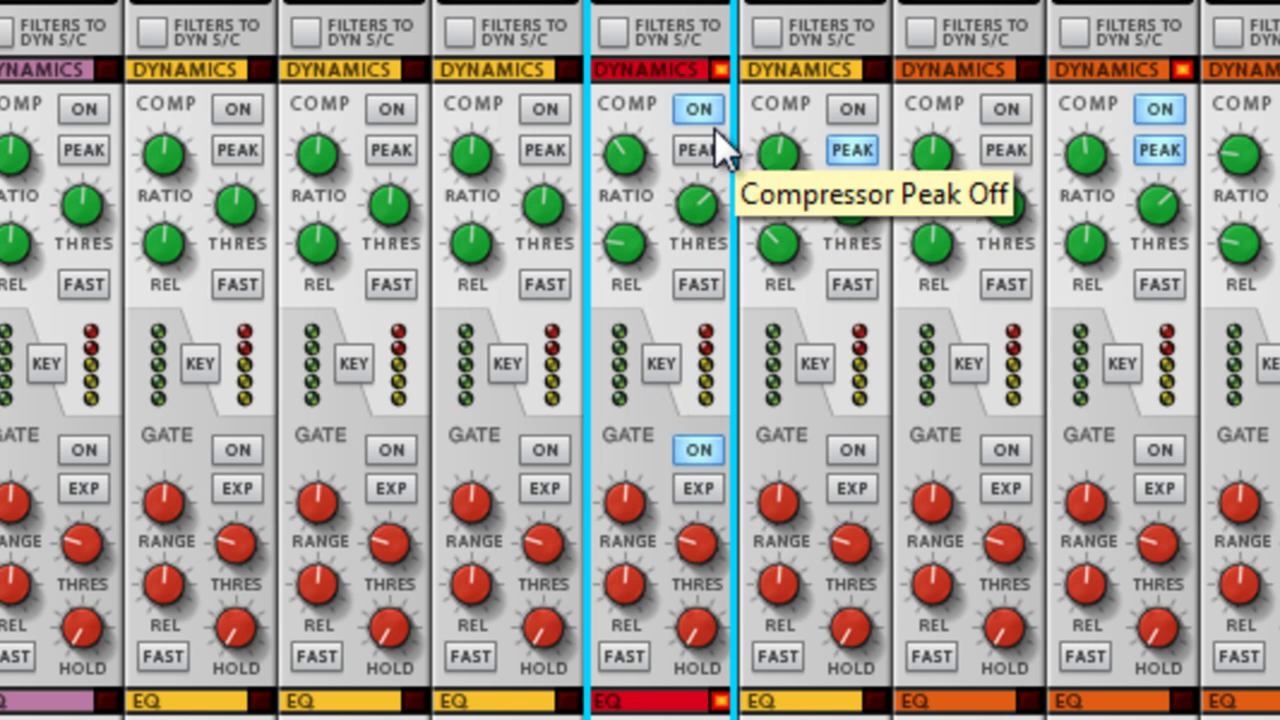
Bypass and re-enable coldheart's compressor to compare the vocal with and without compression.
{"action": "left_click", "coordinate": [698, 110]}
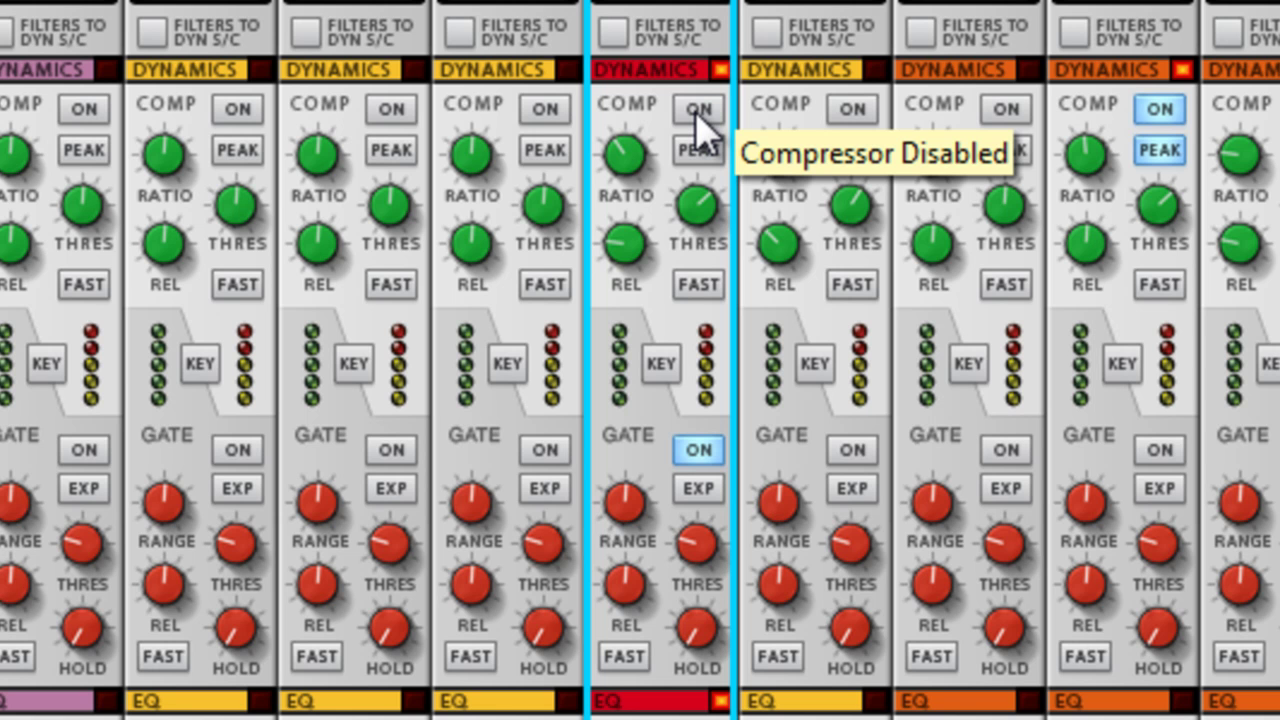
{"action": "left_click", "coordinate": [698, 110]}
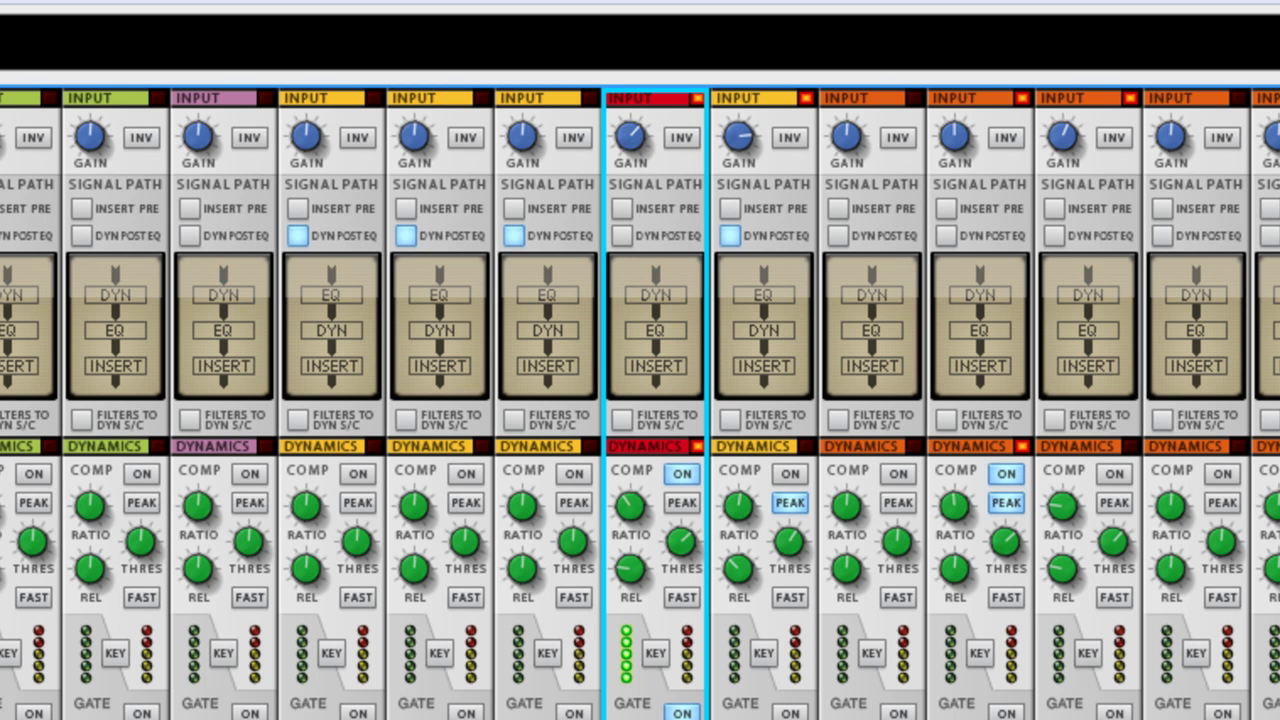
{"action": "scroll", "coordinate": [1057, 419], "scroll_direction": "down", "scroll_amount": 15}
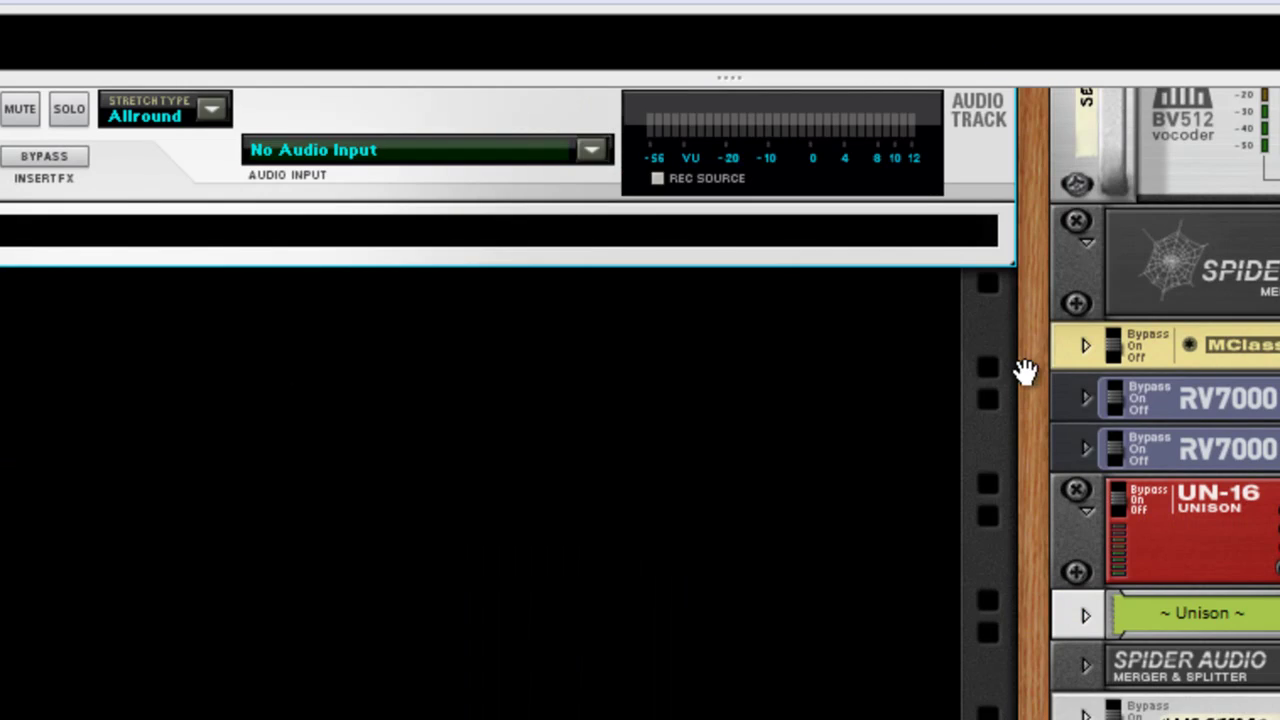
{"action": "scroll", "coordinate": [1026, 371], "scroll_direction": "up", "scroll_amount": 5}
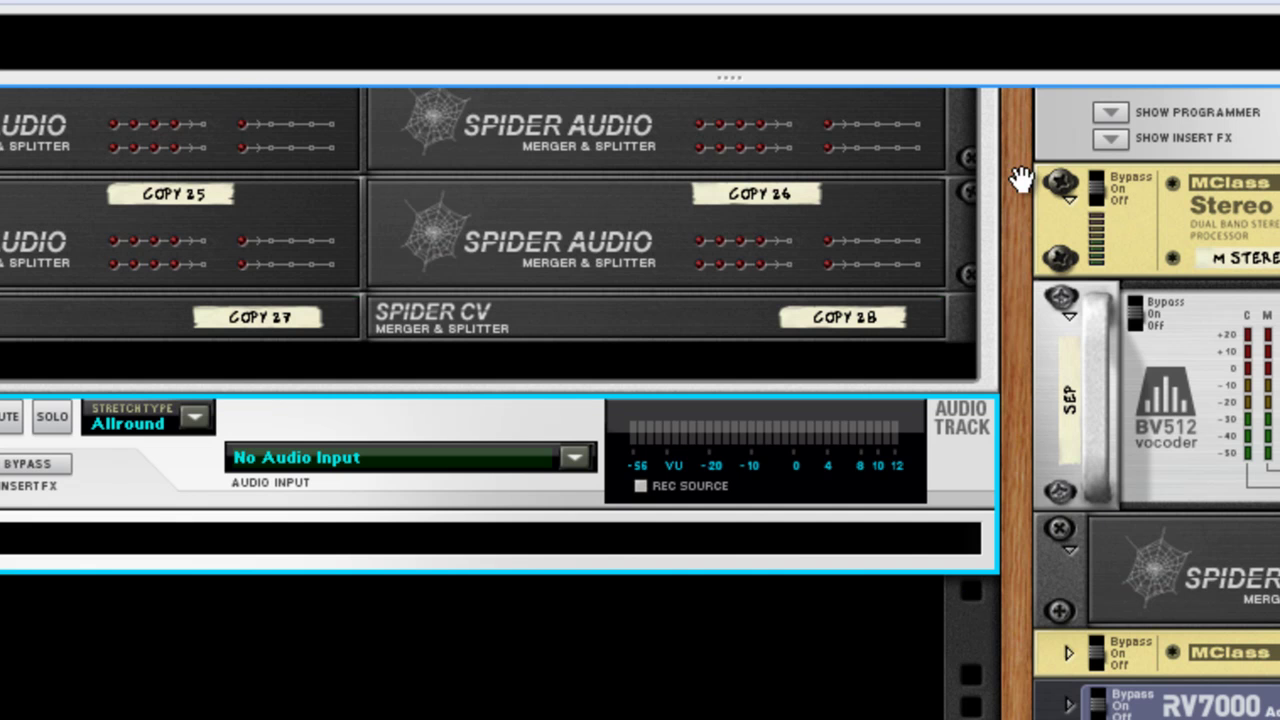
{"action": "left_click_drag", "start_coordinate": [1014, 86], "coordinate": [923, 719]}
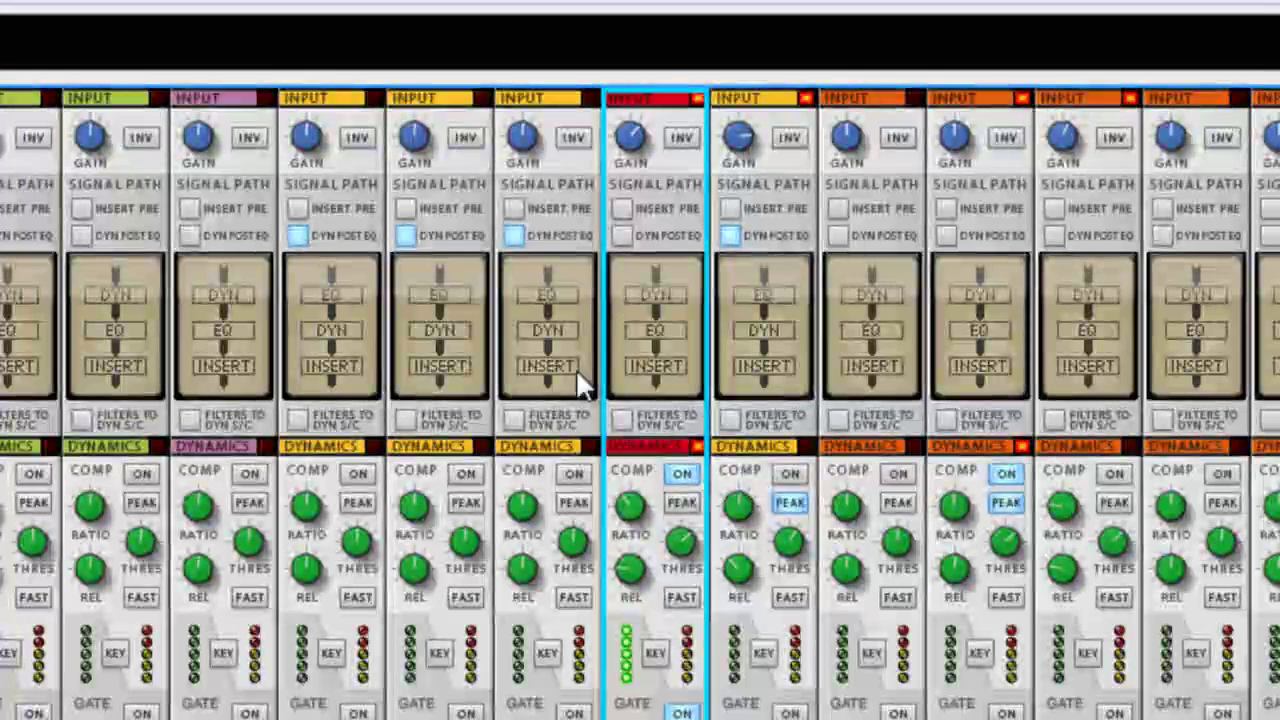
{"action": "mouse_move", "coordinate": [635, 133]}
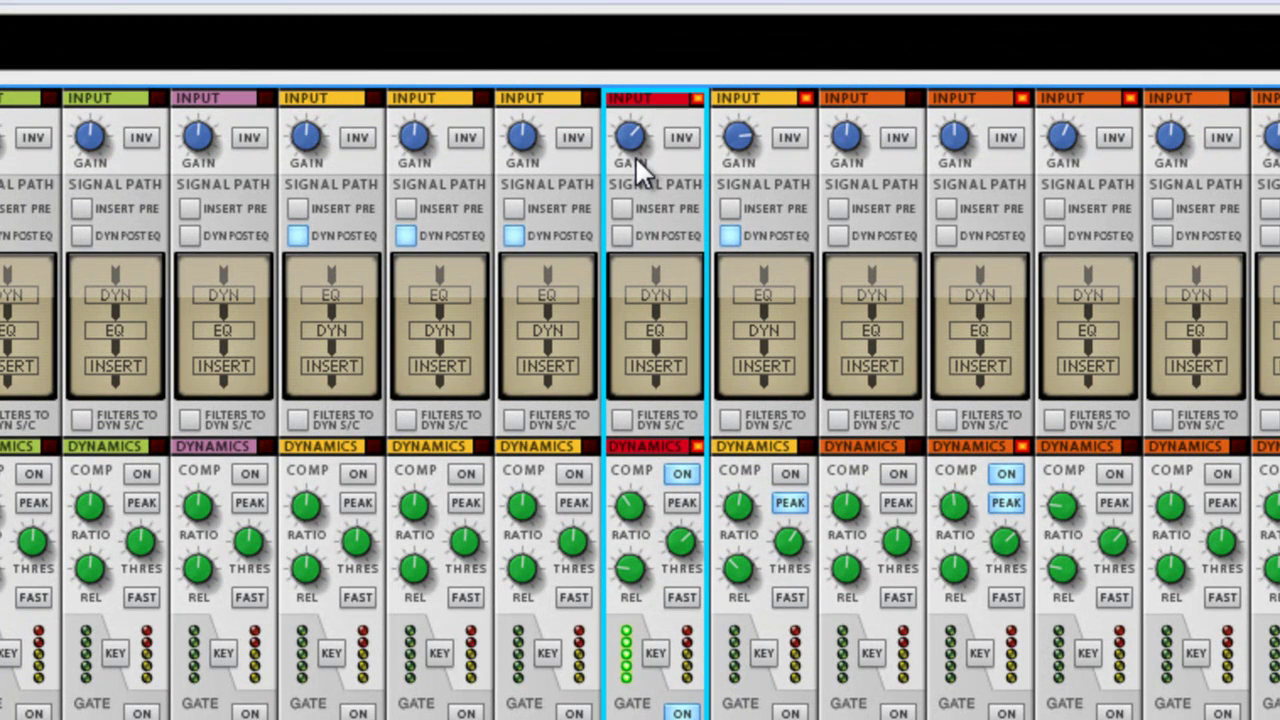
{"action": "scroll", "coordinate": [640, 400], "scroll_direction": "down", "scroll_amount": 10}
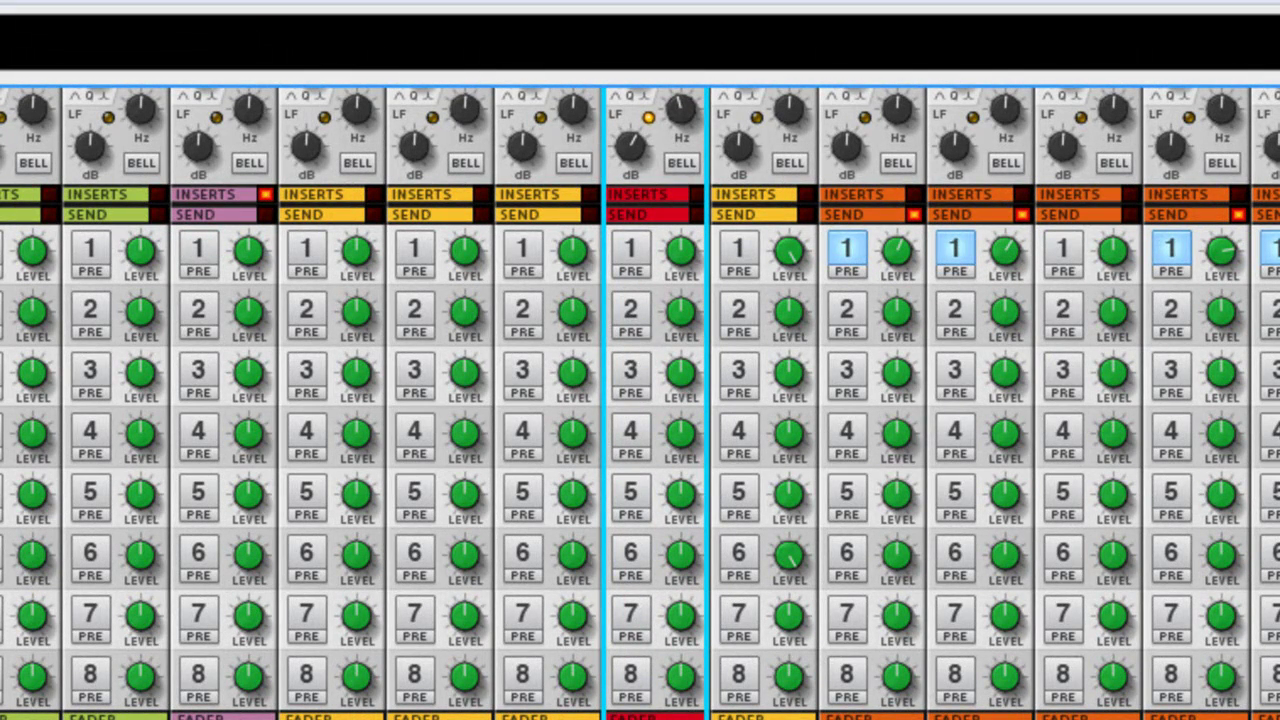
{"action": "scroll", "coordinate": [640, 400], "scroll_direction": "up", "scroll_amount": 10}
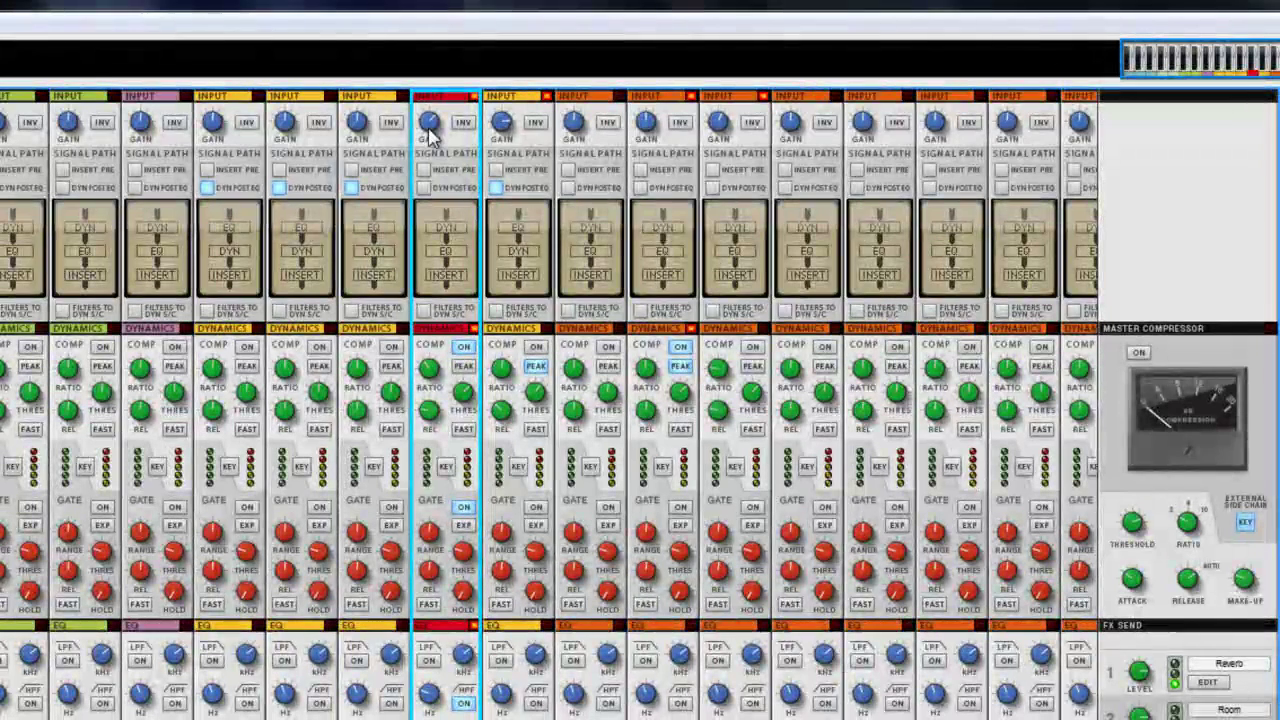
{"action": "mouse_move", "coordinate": [429, 133]}
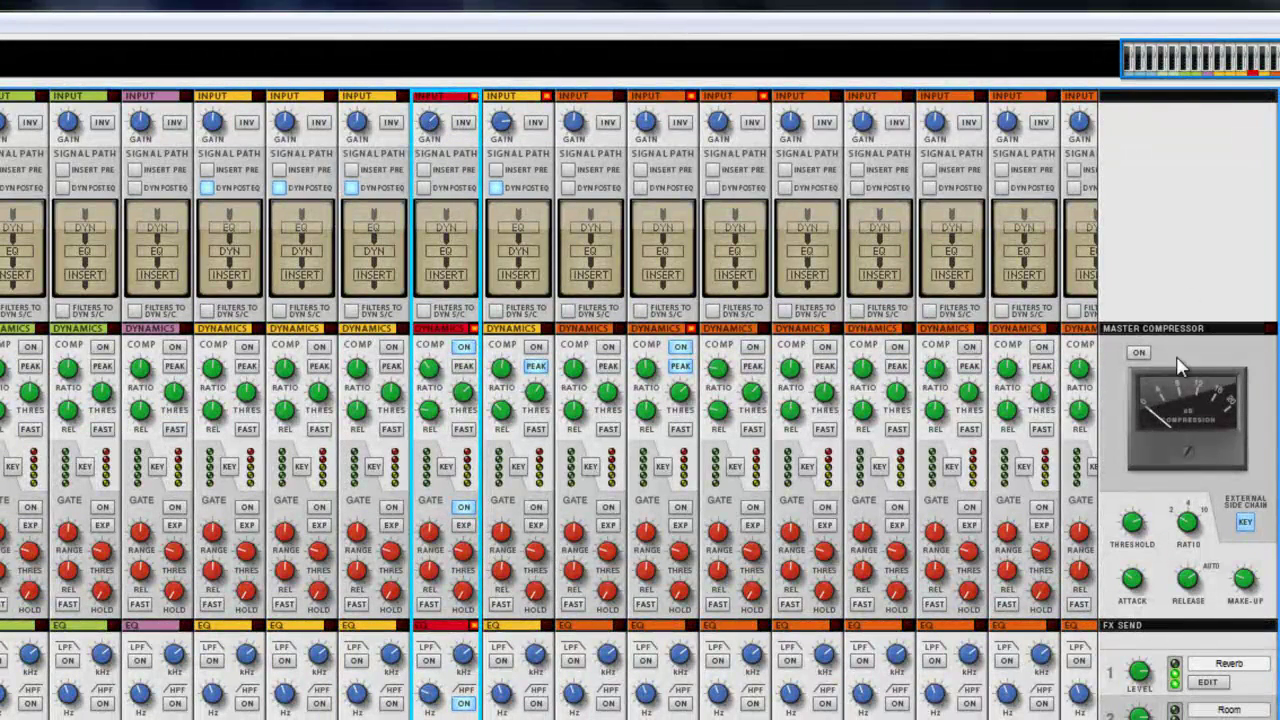
Enable the master compressor, set its make-up gain to 2.40 dB and adjust its threshold.
{"action": "left_click", "coordinate": [1139, 355]}
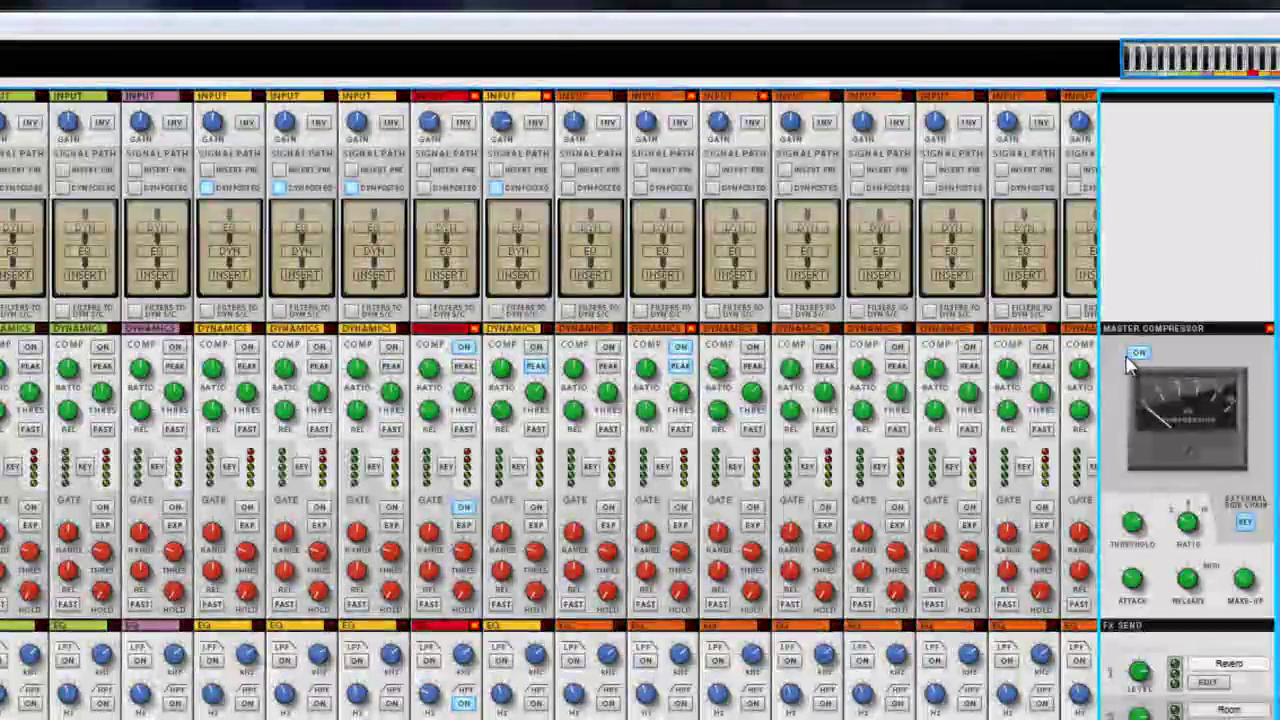
{"action": "left_click", "coordinate": [1139, 355]}
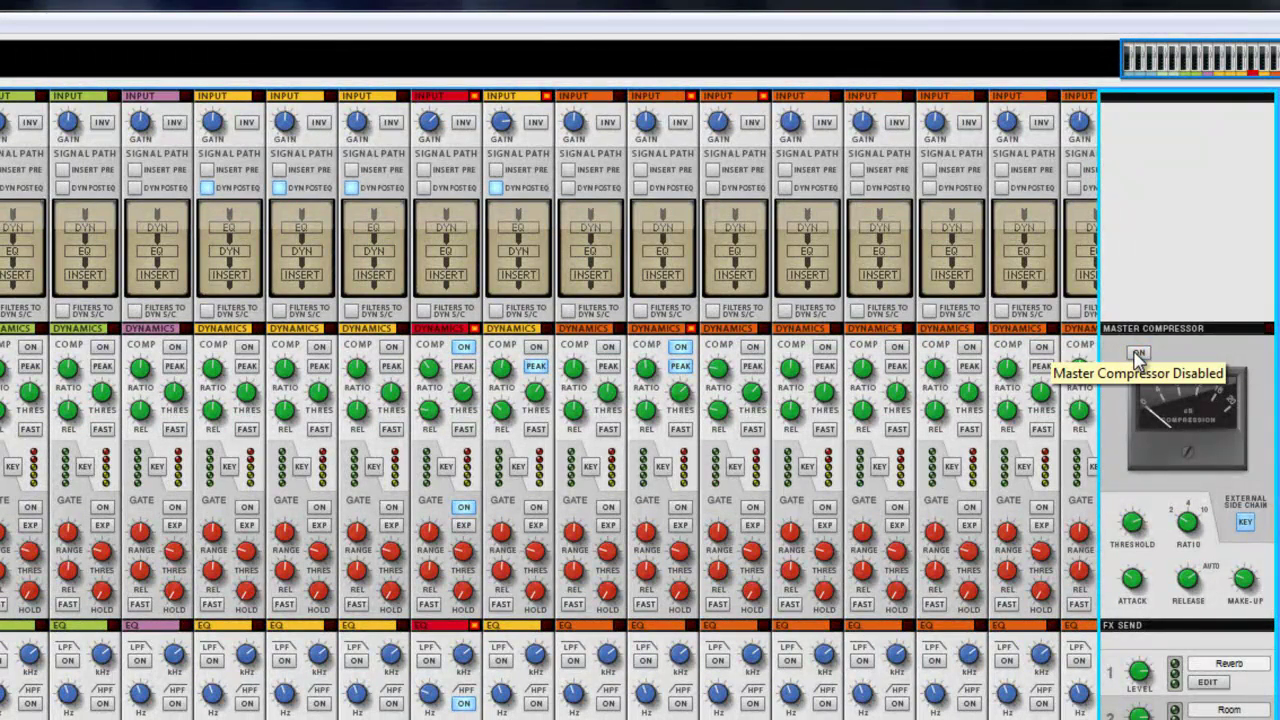
{"action": "left_click", "coordinate": [1138, 355]}
{"action": "mouse_move", "coordinate": [1138, 524]}
{"action": "left_mouse_down"}
{"action": "mouse_move", "coordinate": [1145, 565]}
{"action": "mouse_move", "coordinate": [1141, 540]}
{"action": "left_mouse_up"}
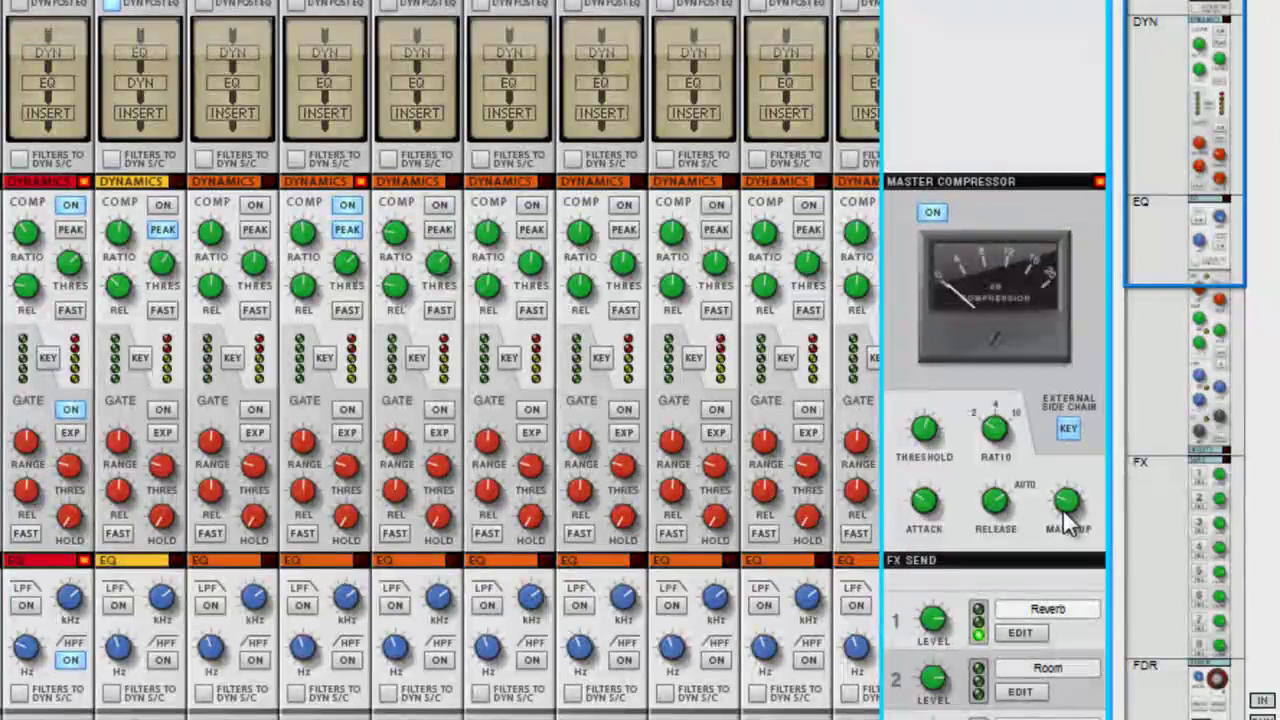
{"action": "left_click_drag", "start_coordinate": [1060, 502], "coordinate": [1060, 492]}
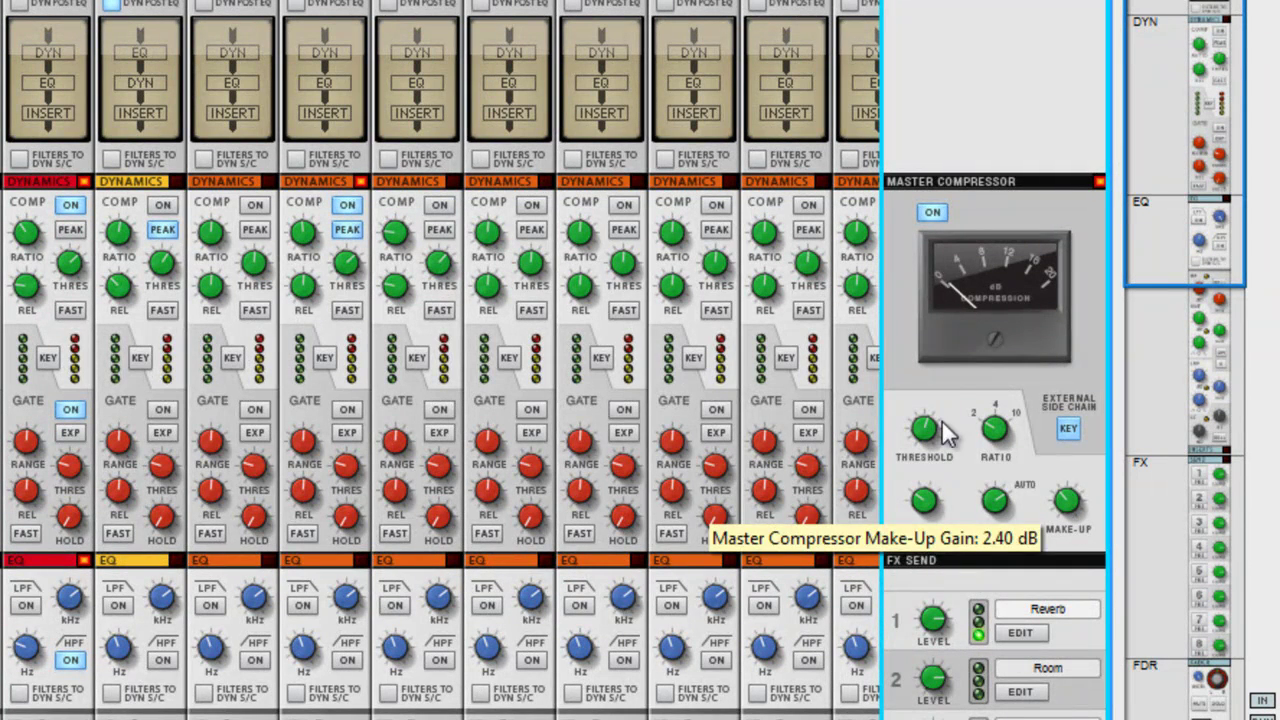
{"action": "left_click_drag", "start_coordinate": [927, 431], "coordinate": [927, 428]}
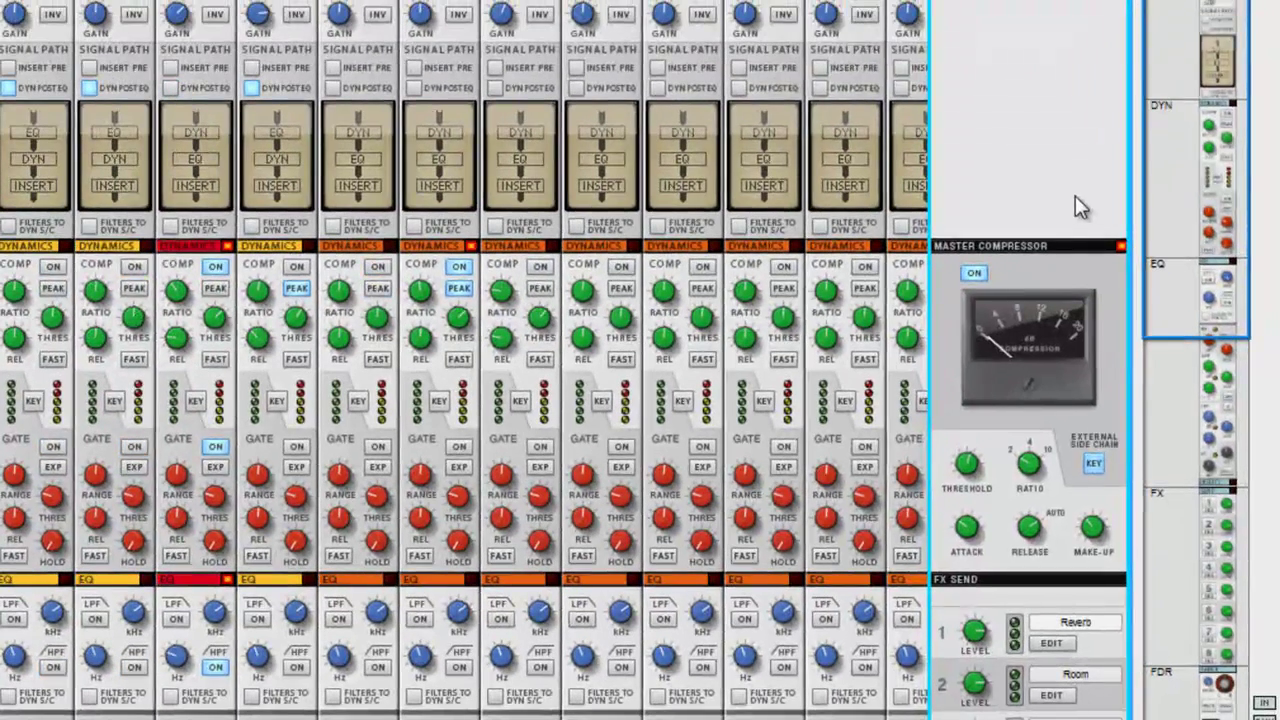
Toggle coldheart's Dyn Post EQ option to compare both signal path orders, leaving the dynamics after the equalizer.
{"action": "left_click", "coordinate": [175, 89]}
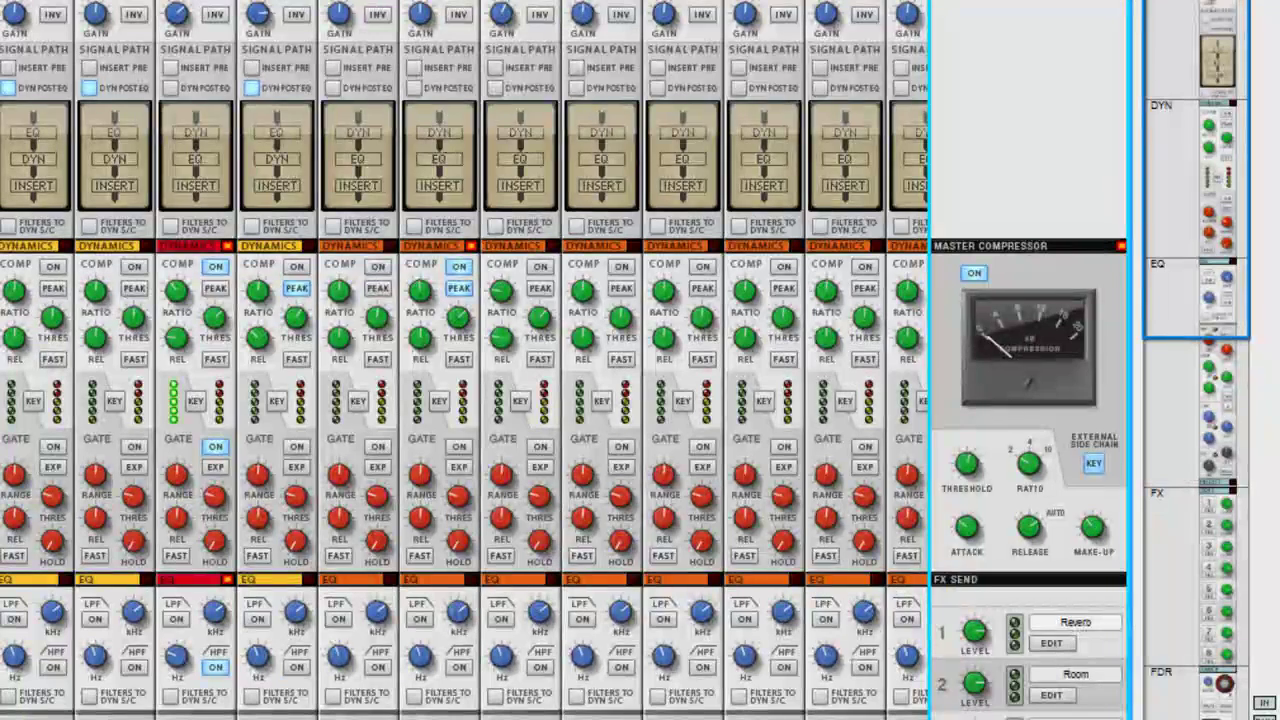
{"action": "left_click", "coordinate": [189, 85]}
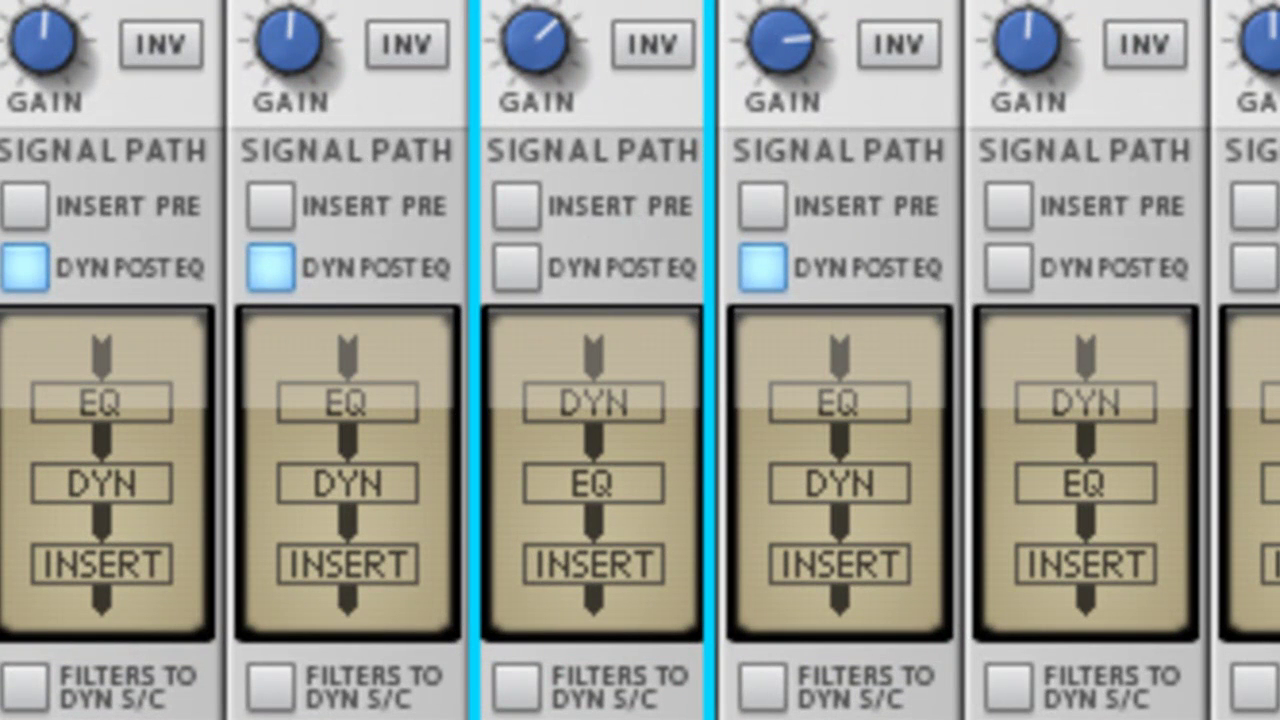
{"action": "left_click", "coordinate": [518, 275]}
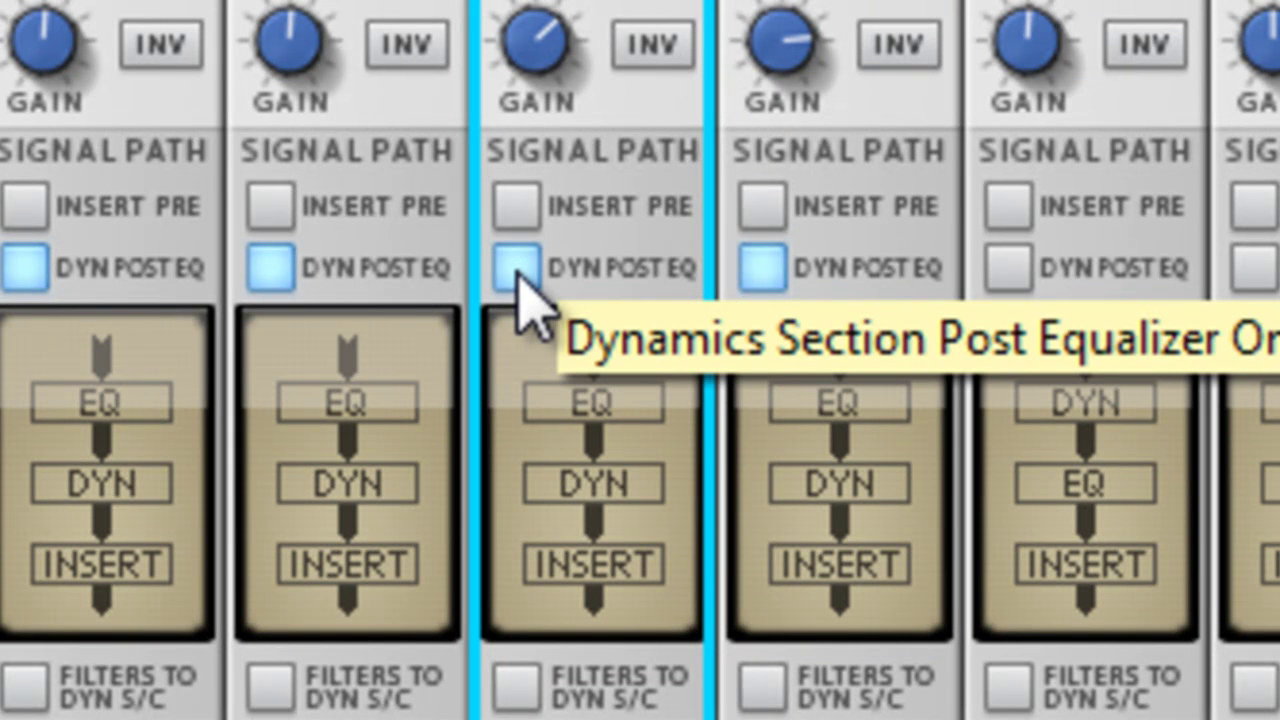
{"action": "left_click", "coordinate": [518, 275]}
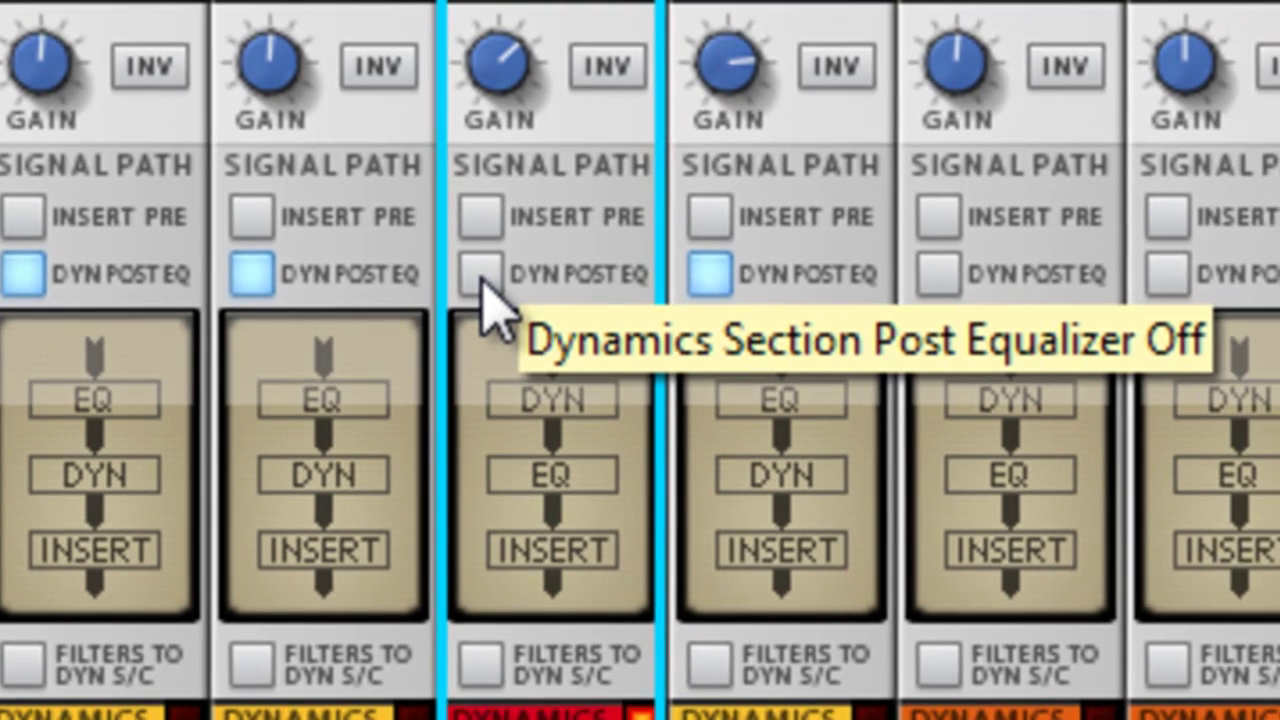
{"action": "left_click", "coordinate": [518, 275]}
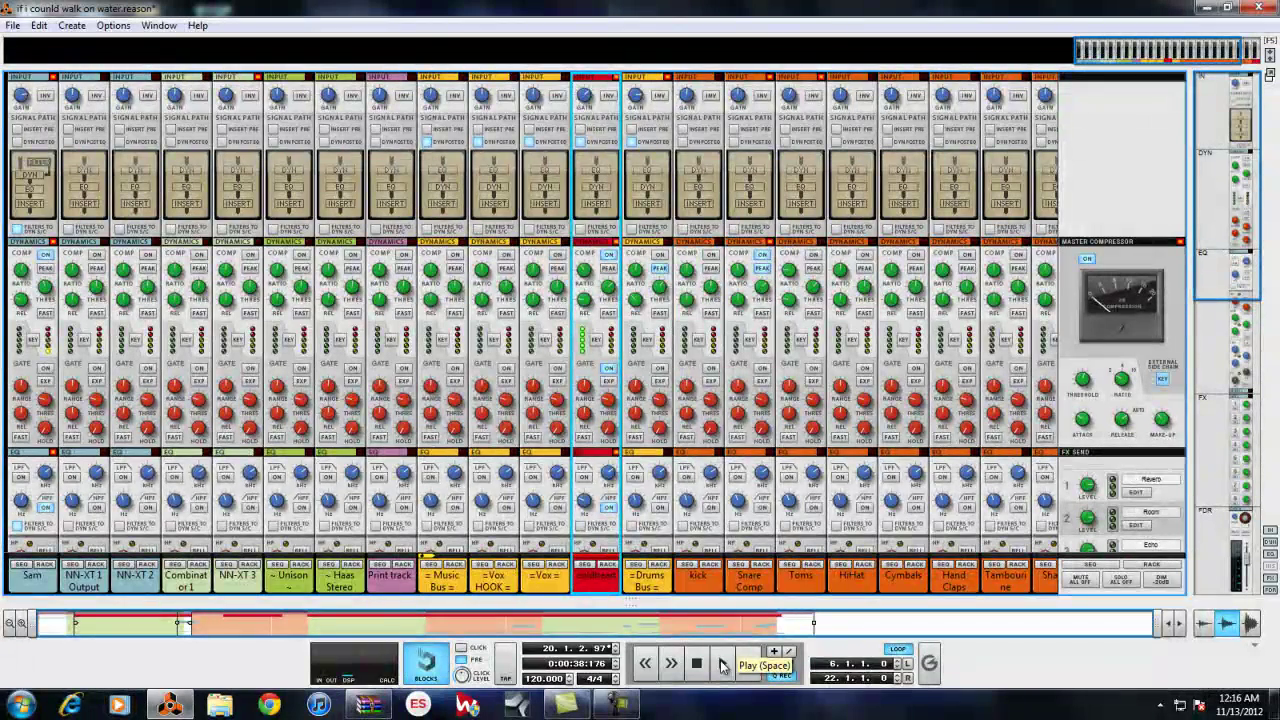
Play the song and insert an MClass Equalizer in the coldheart track's rack device.
{"action": "left_click", "coordinate": [723, 663]}
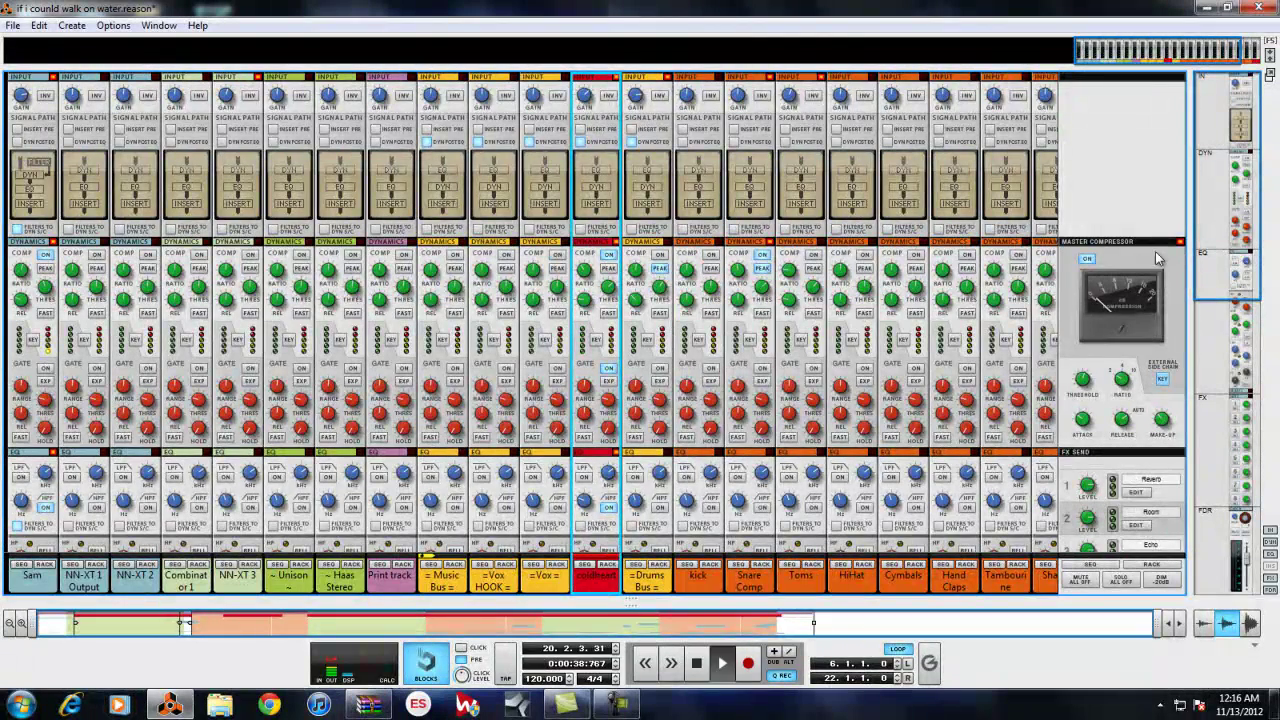
{"action": "left_click_drag", "start_coordinate": [1207, 218], "coordinate": [1207, 511]}
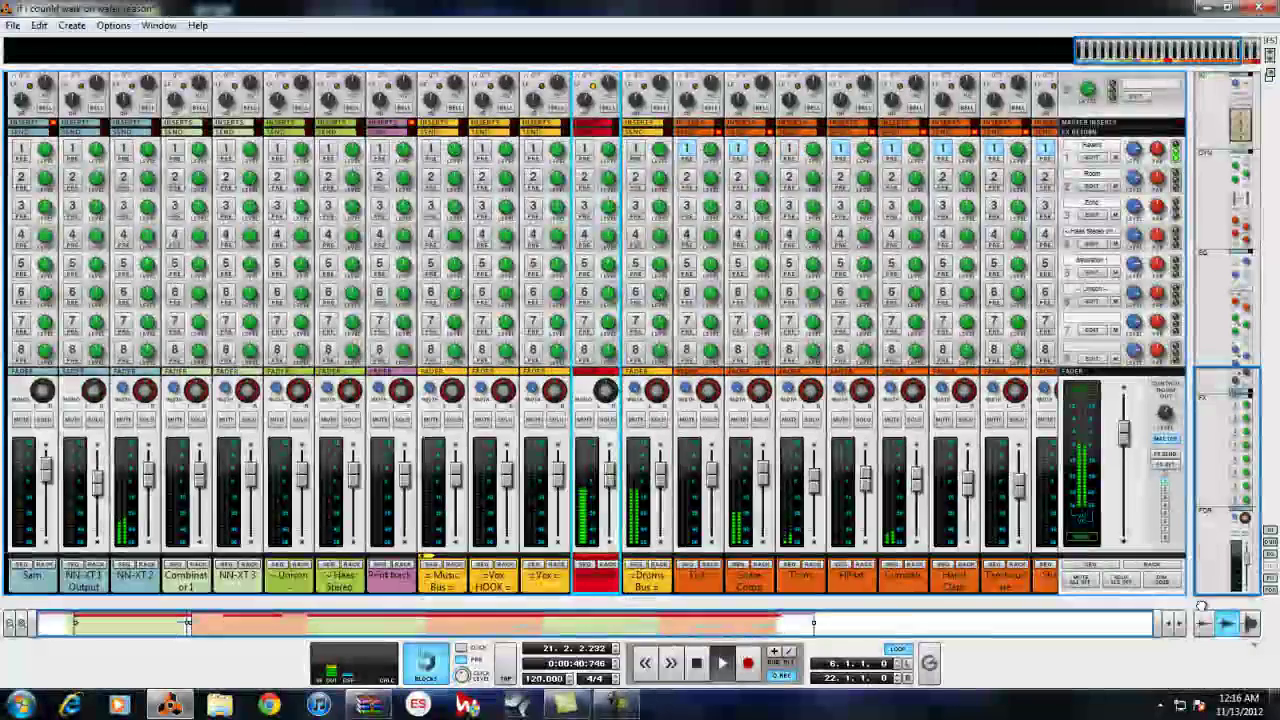
{"action": "left_click", "coordinate": [606, 565]}
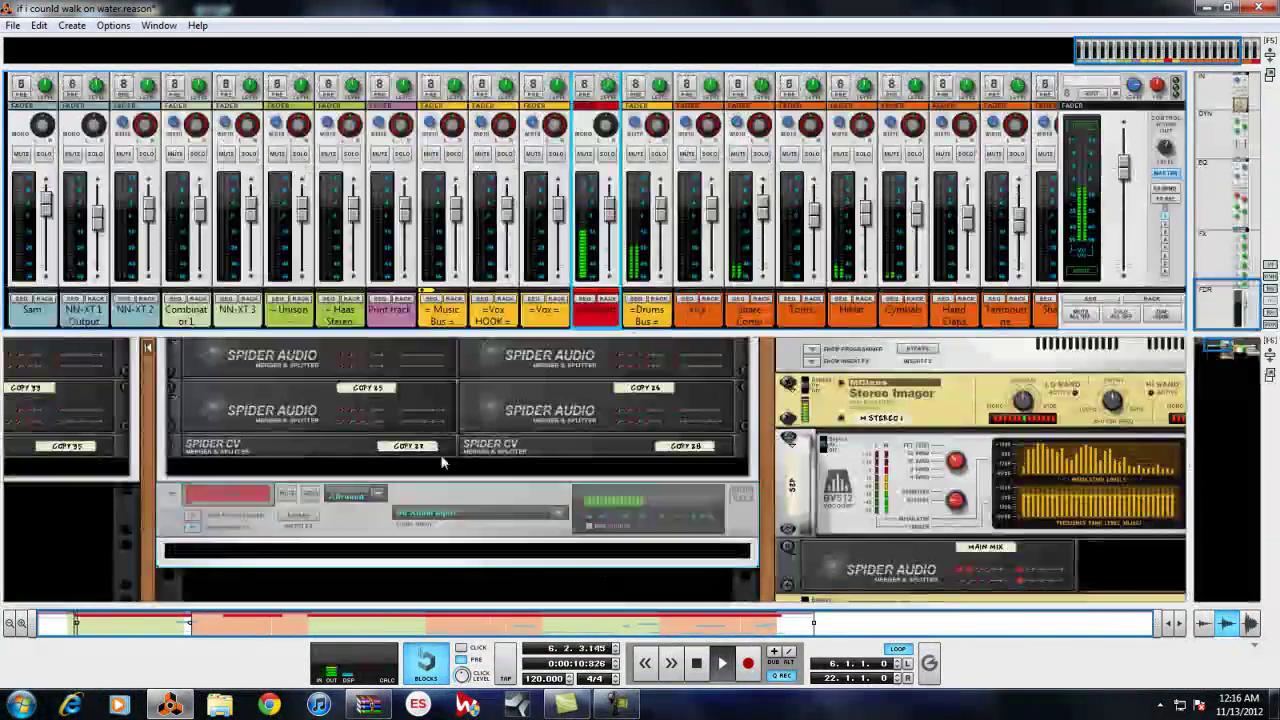
{"action": "right_click", "coordinate": [180, 552]}
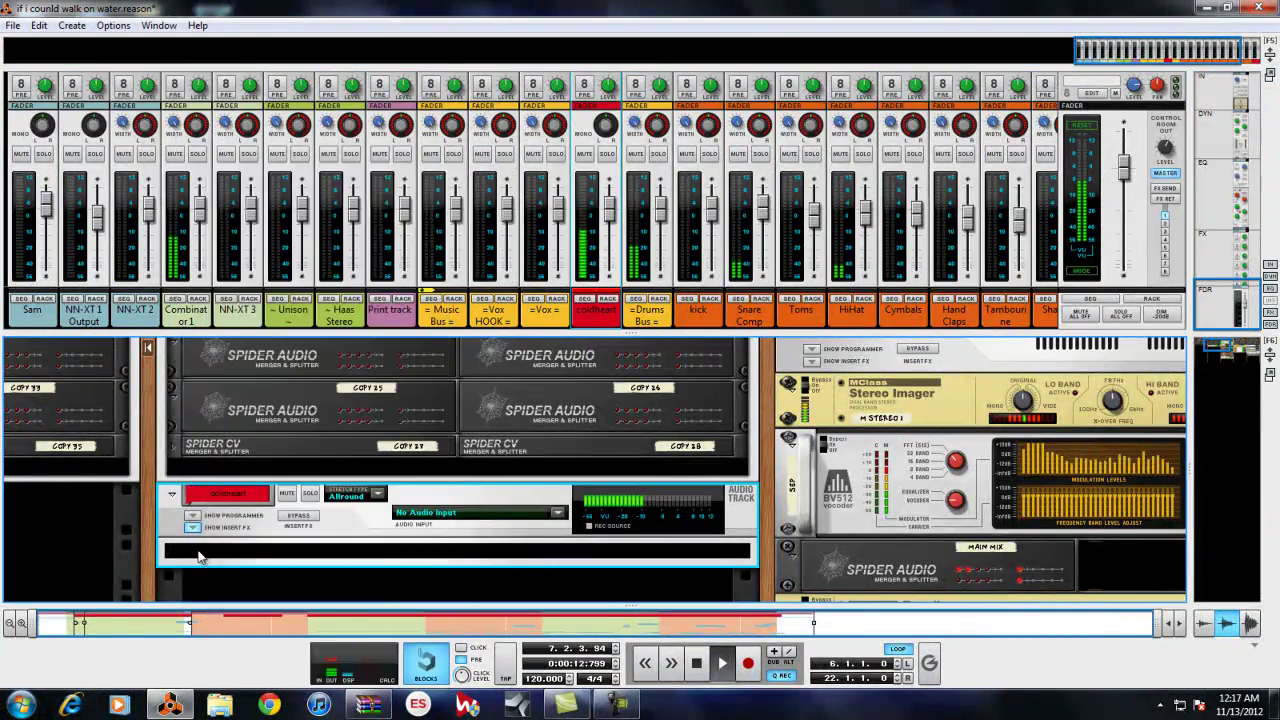
{"action": "right_click", "coordinate": [196, 548]}
{"action": "mouse_move", "coordinate": [386, 214]}
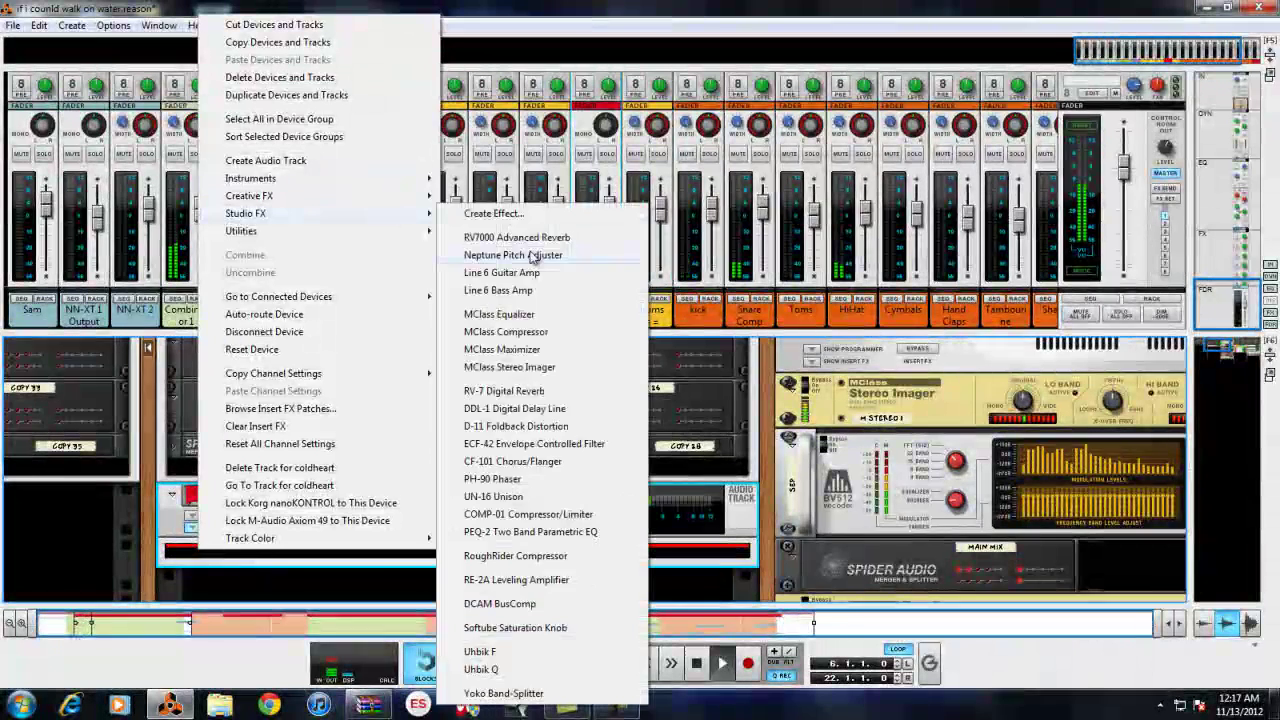
{"action": "left_click", "coordinate": [505, 315]}
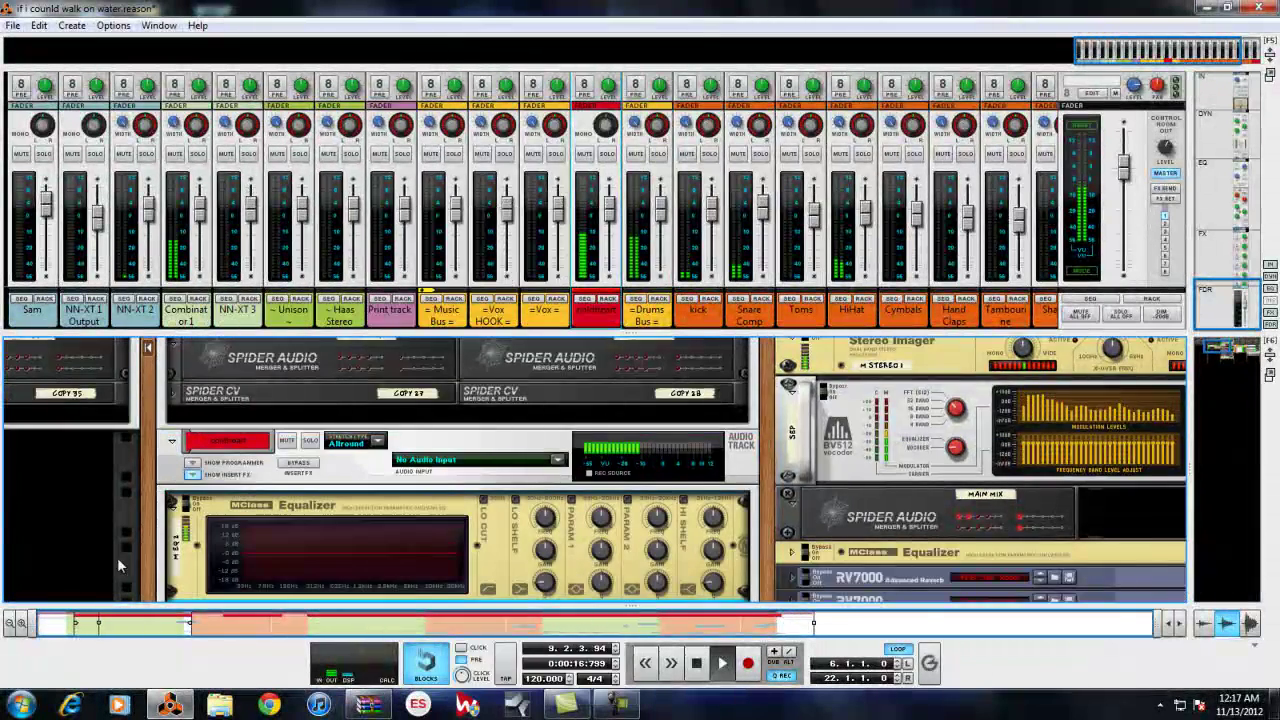
Add an RV7000 Advanced Reverb and a second MClass Equalizer below the first equalizer in coldheart's insert chain.
{"action": "scroll", "coordinate": [147, 565], "scroll_direction": "down", "scroll_amount": 3}
{"action": "right_click", "coordinate": [255, 430]}
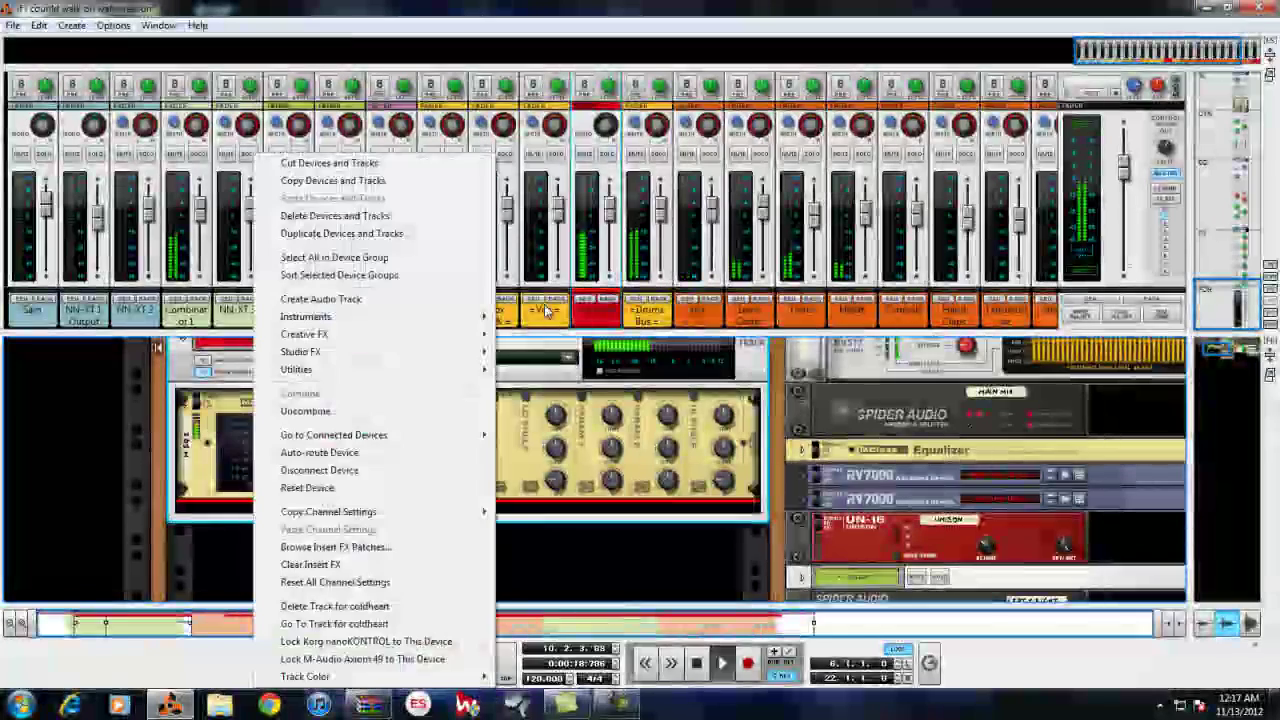
{"action": "mouse_move", "coordinate": [443, 351]}
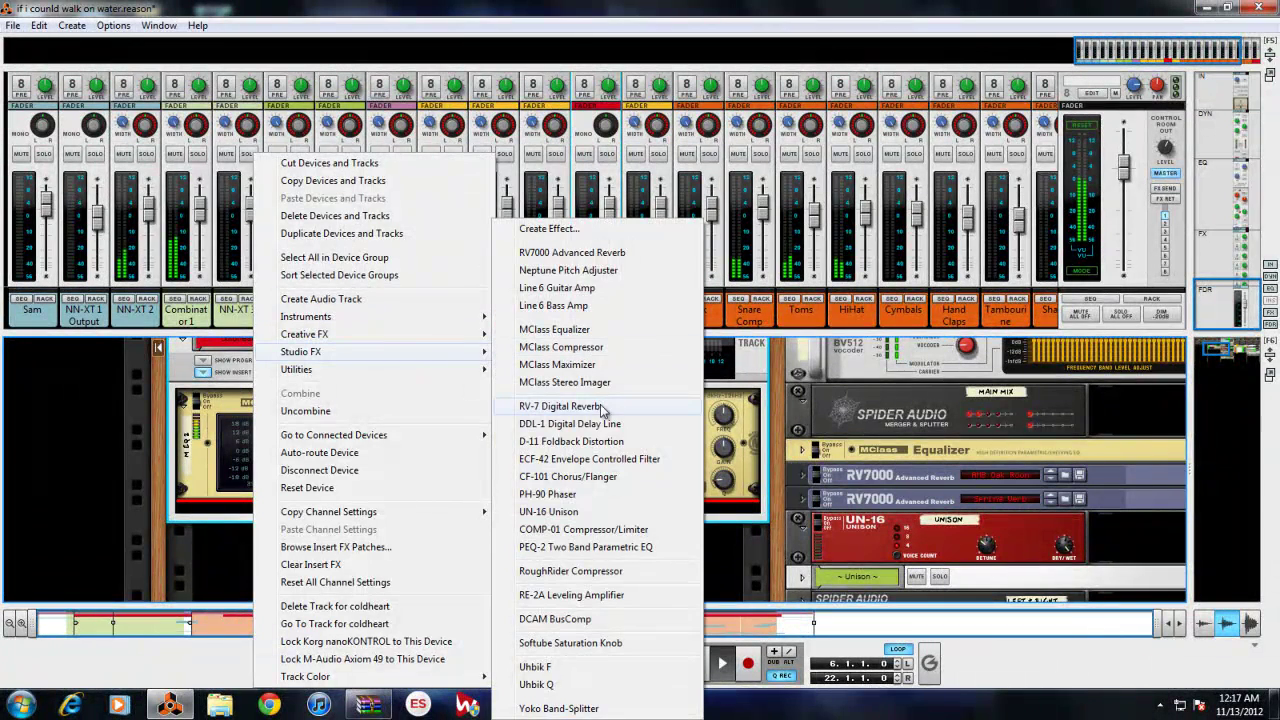
{"action": "left_click", "coordinate": [600, 252]}
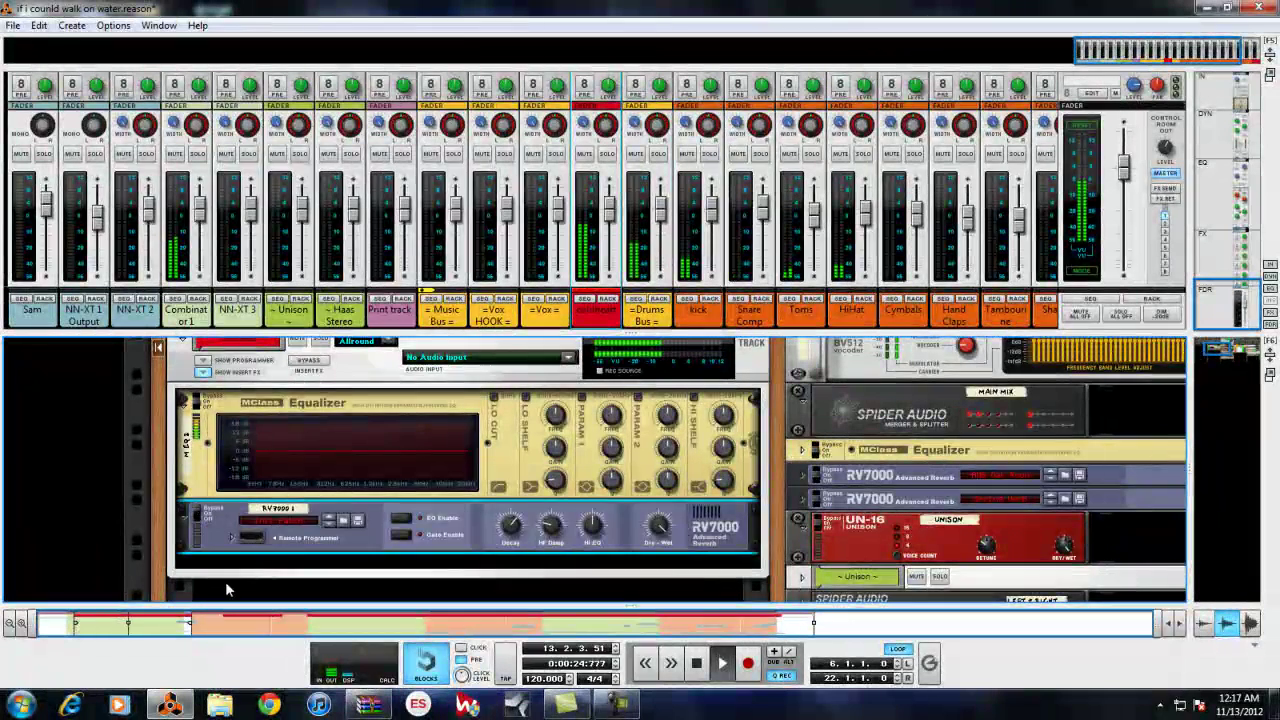
{"action": "right_click", "coordinate": [226, 570]}
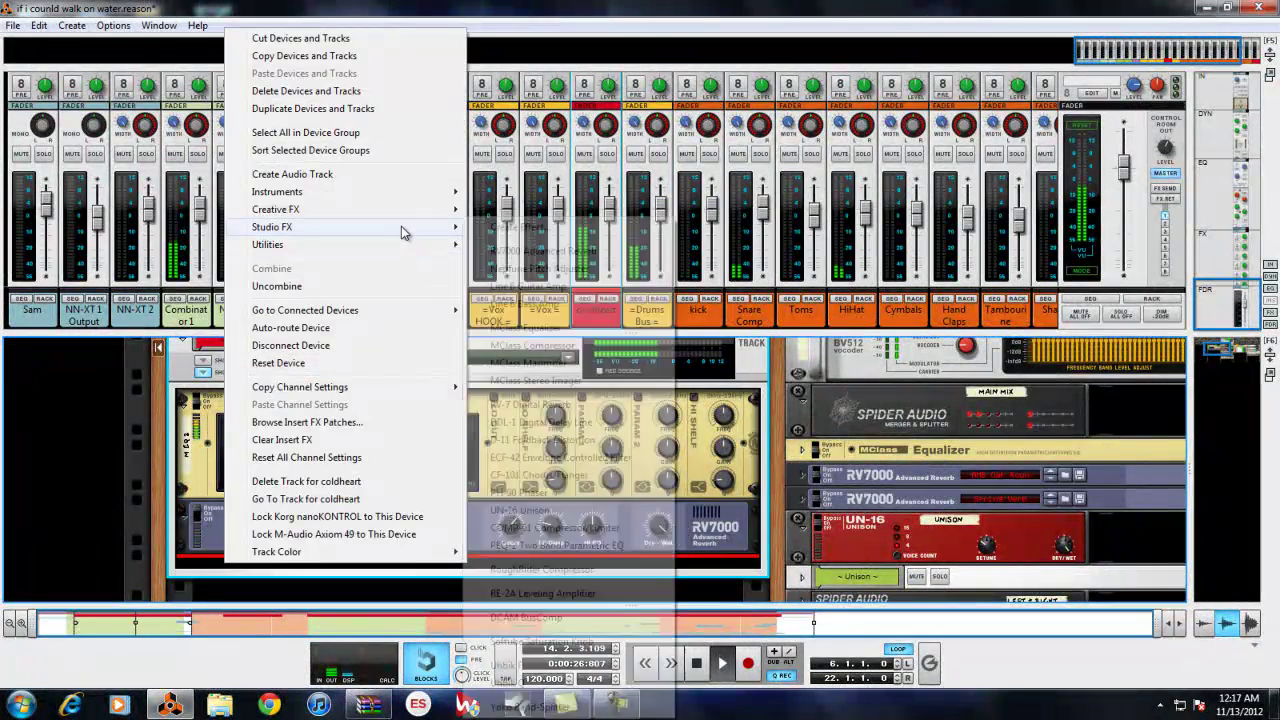
{"action": "mouse_move", "coordinate": [400, 227]}
{"action": "left_click", "coordinate": [573, 333]}
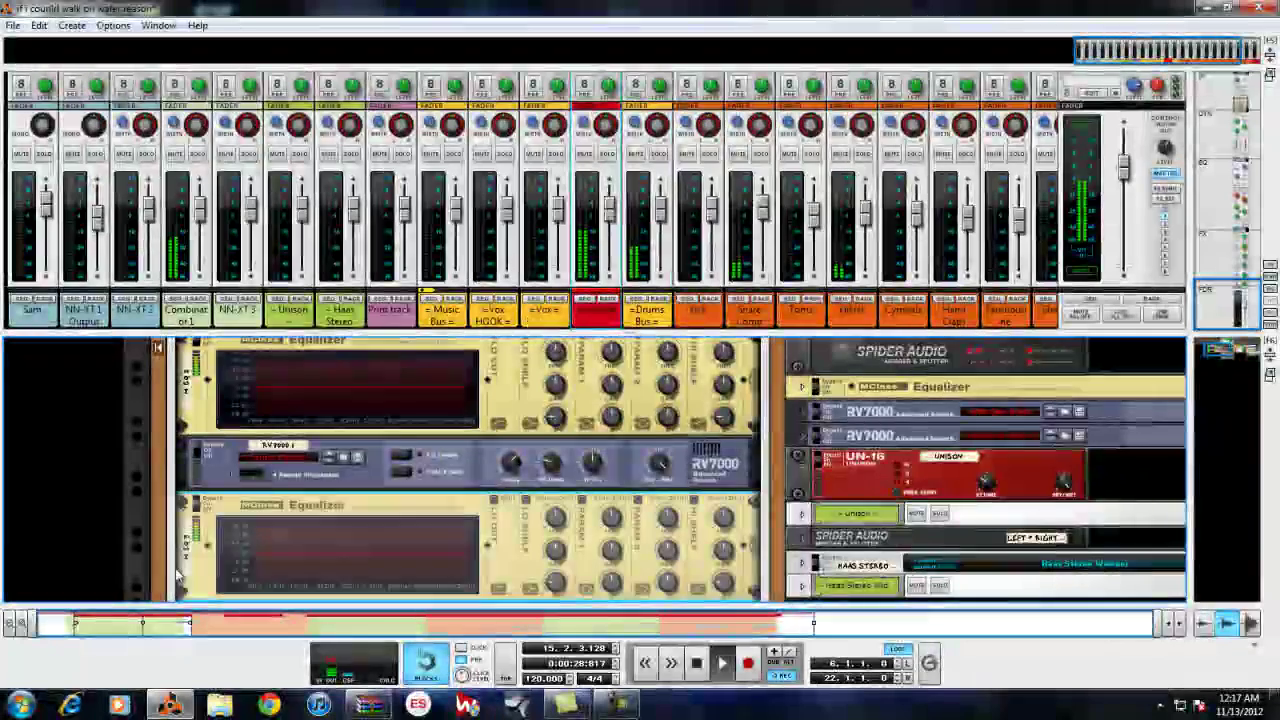
Add a Softube Saturation Knob at the end of coldheart's insert chain.
{"action": "right_click", "coordinate": [283, 542]}
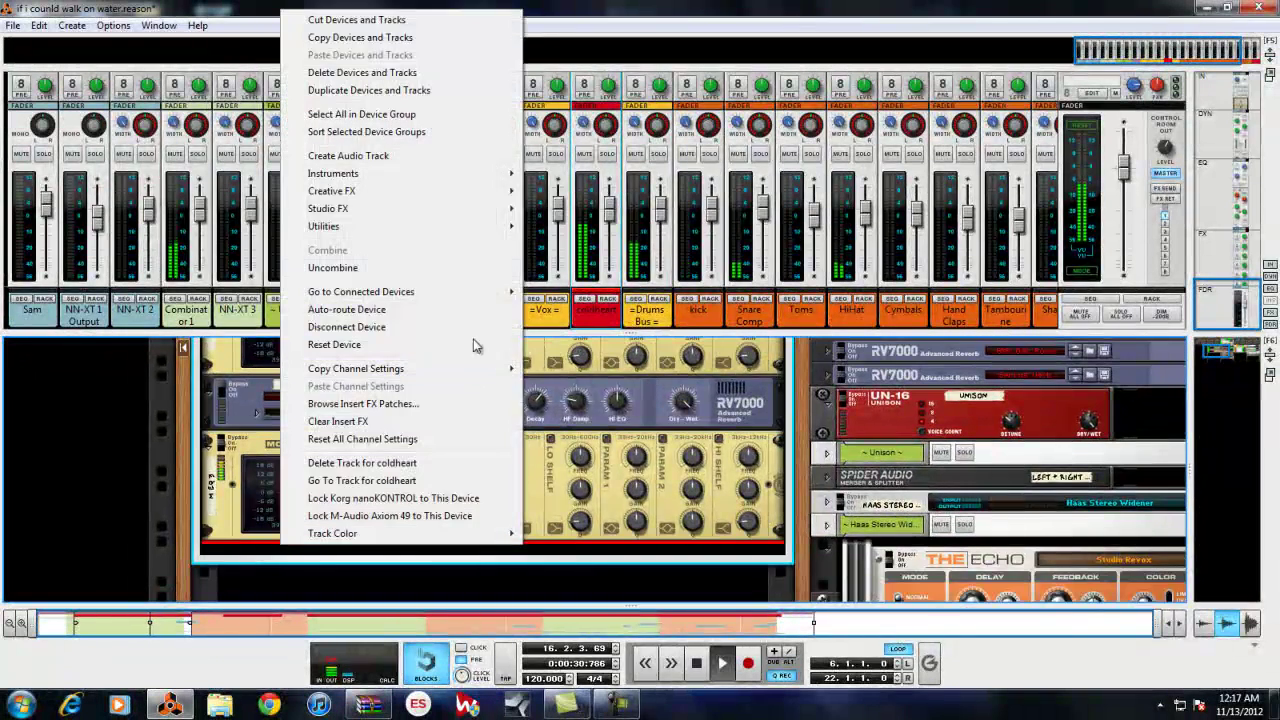
{"action": "mouse_move", "coordinate": [490, 208]}
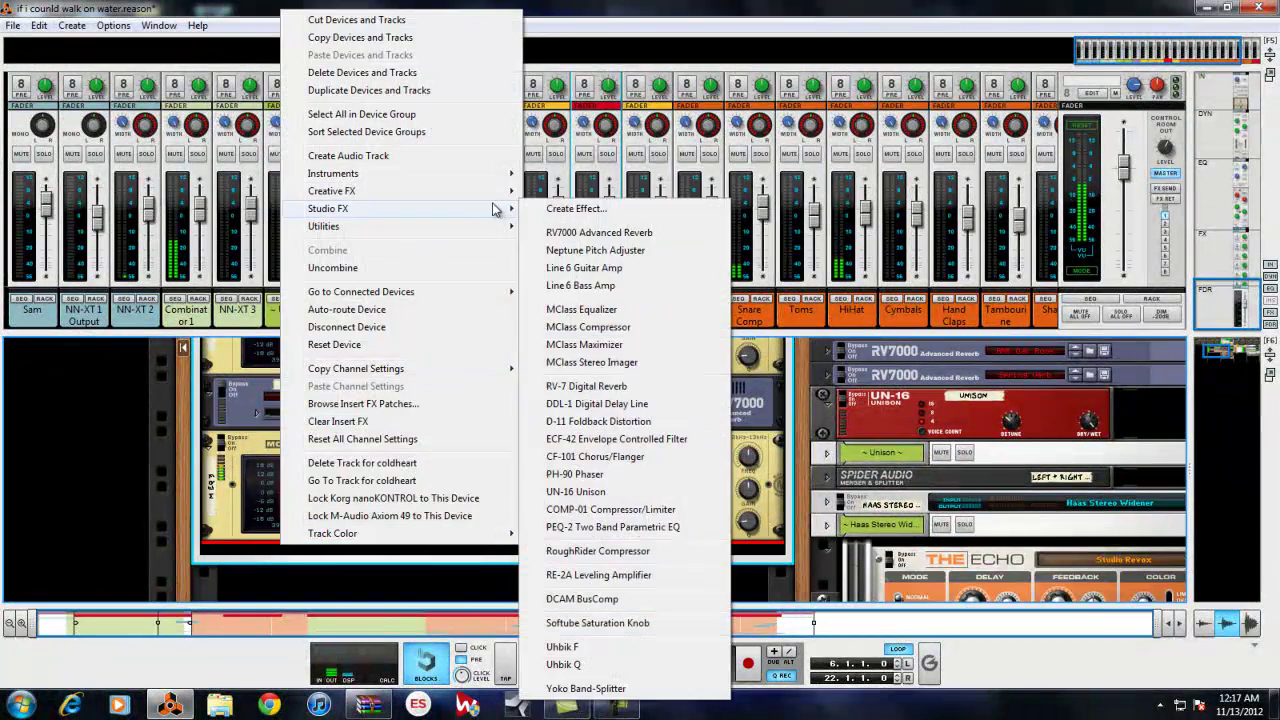
{"action": "left_click", "coordinate": [597, 622]}
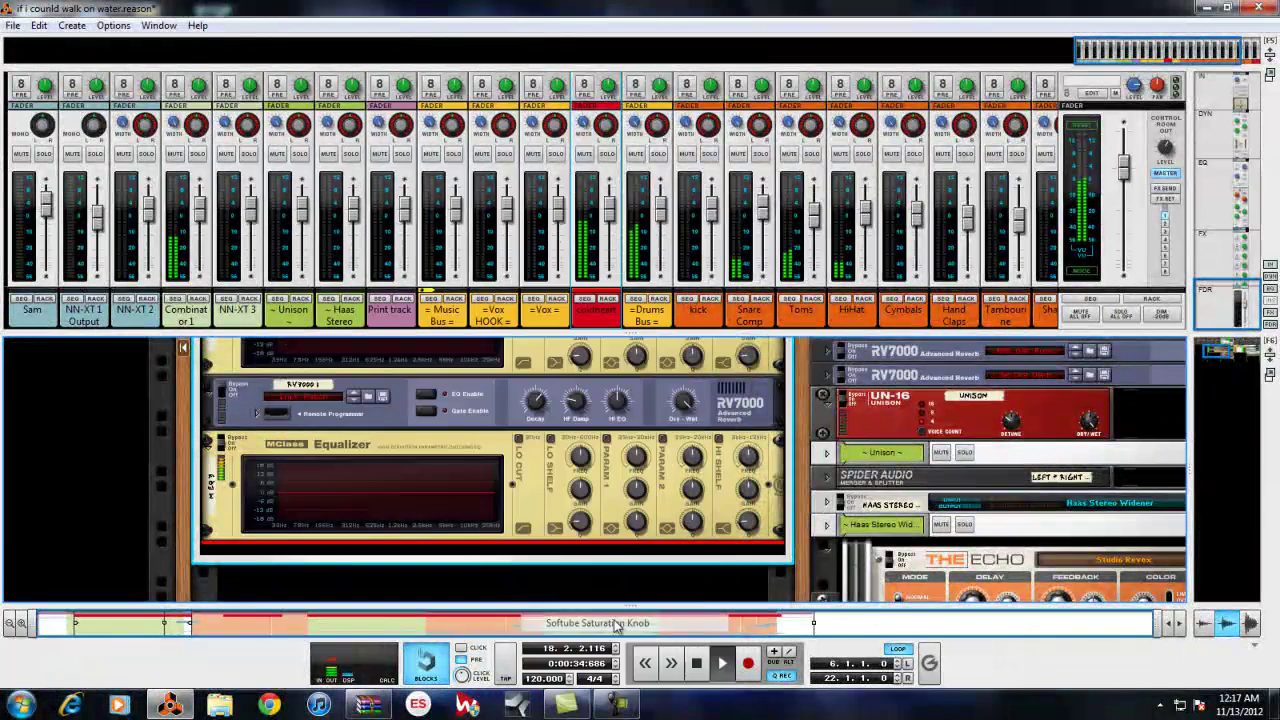
{"action": "left_click_drag", "start_coordinate": [293, 551], "coordinate": [325, 555]}
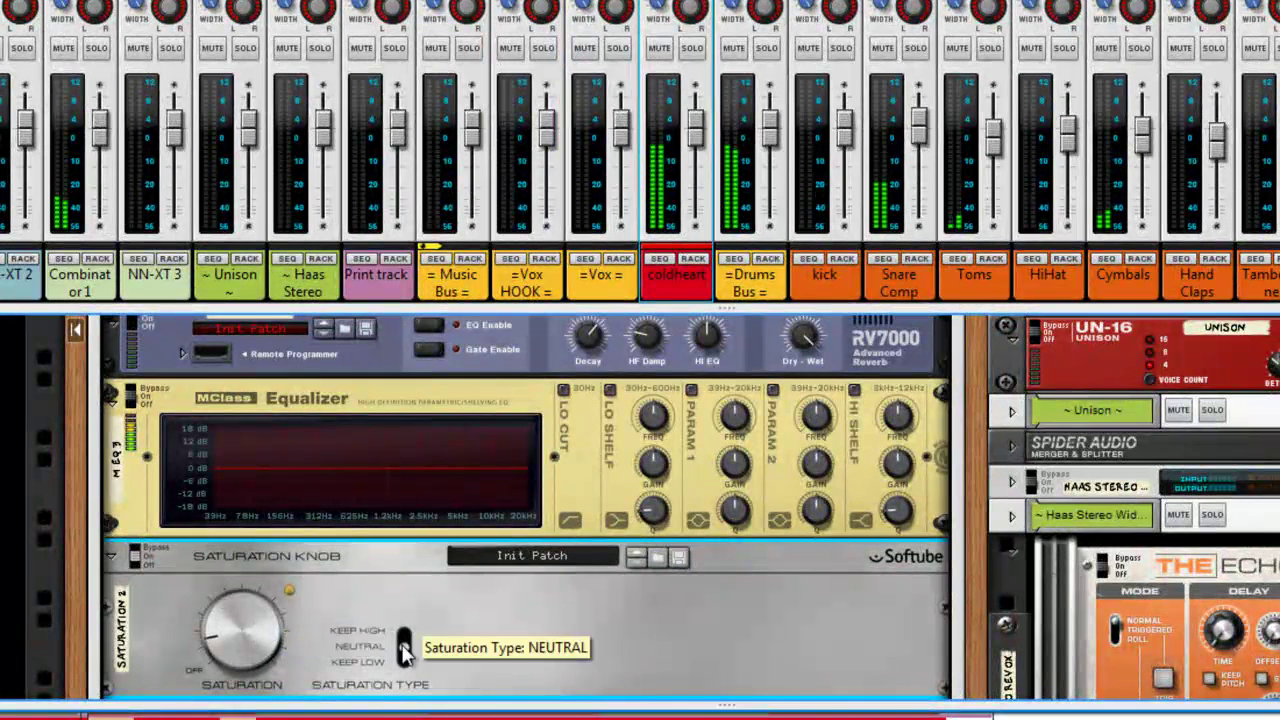
Unfold the RV7000's remote programmer with the reverb enabled, lower its dry/wet mix and set the decay to 60.
{"action": "scroll", "coordinate": [85, 401], "scroll_direction": "up", "scroll_amount": 4}
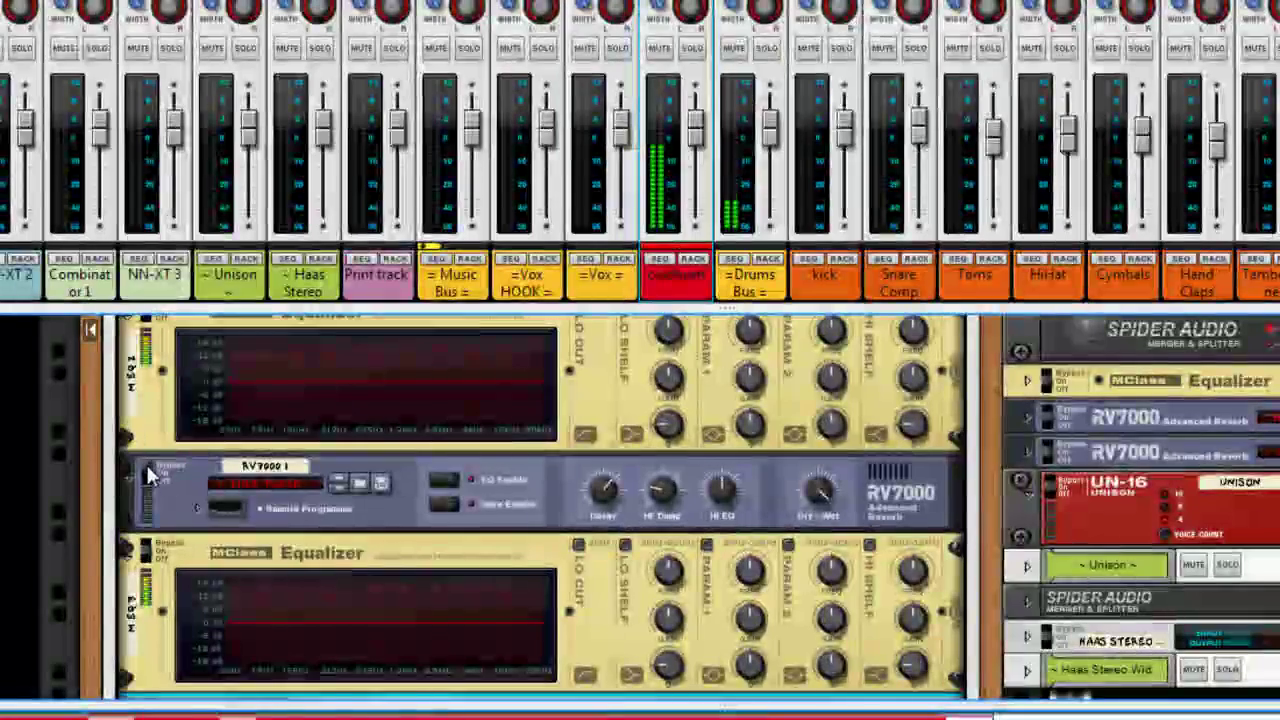
{"action": "left_click", "coordinate": [147, 474]}
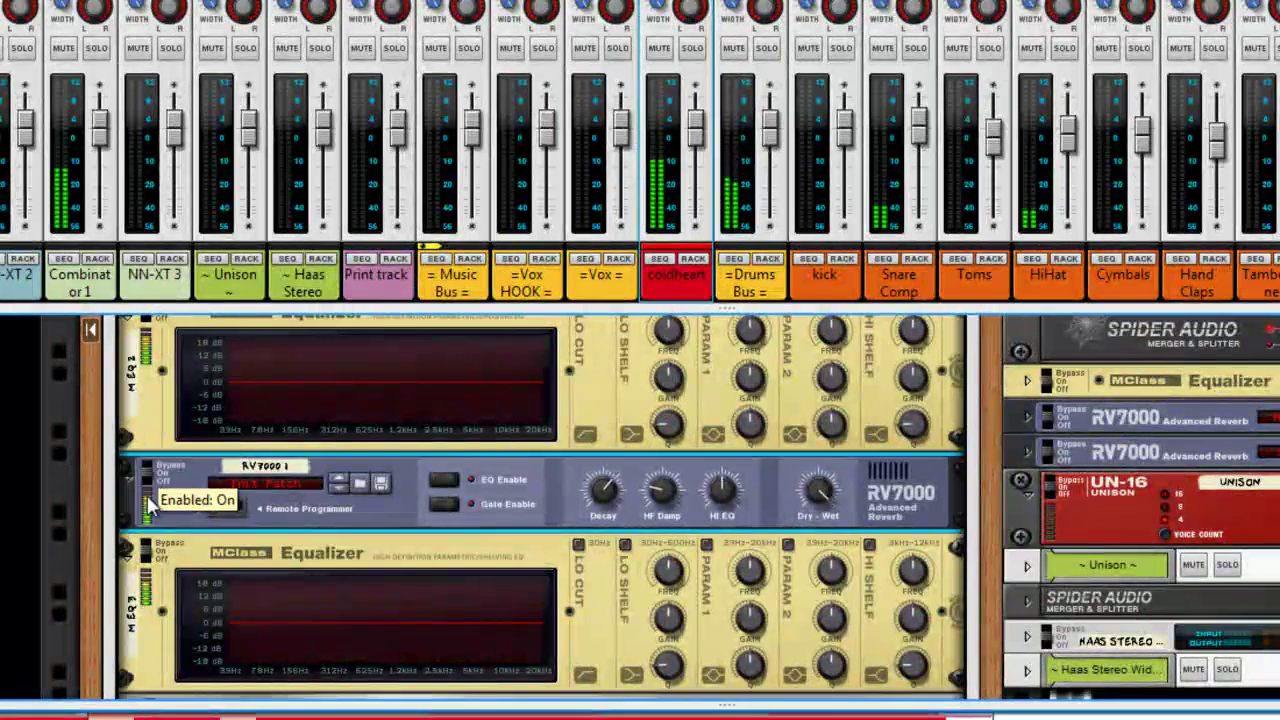
{"action": "left_click", "coordinate": [194, 503]}
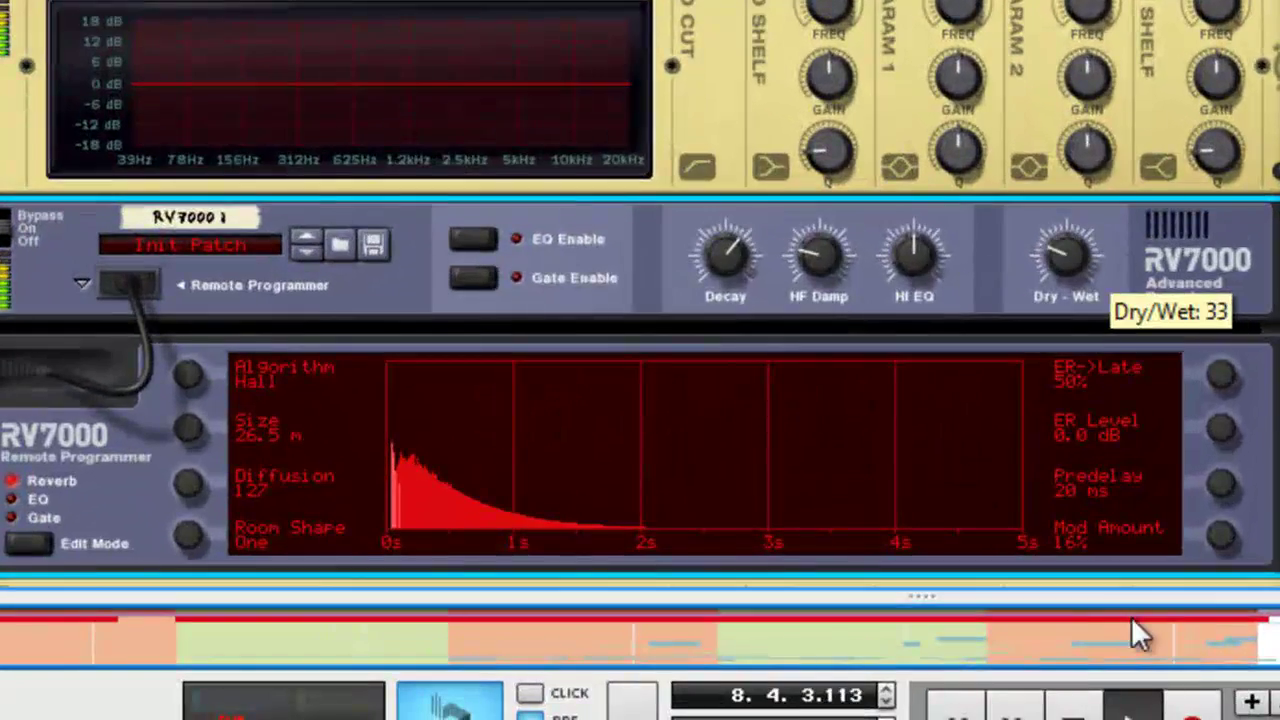
{"action": "left_click_drag", "start_coordinate": [1131, 616], "coordinate": [1136, 700]}
{"action": "left_click_drag", "start_coordinate": [726, 262], "coordinate": [737, 349]}
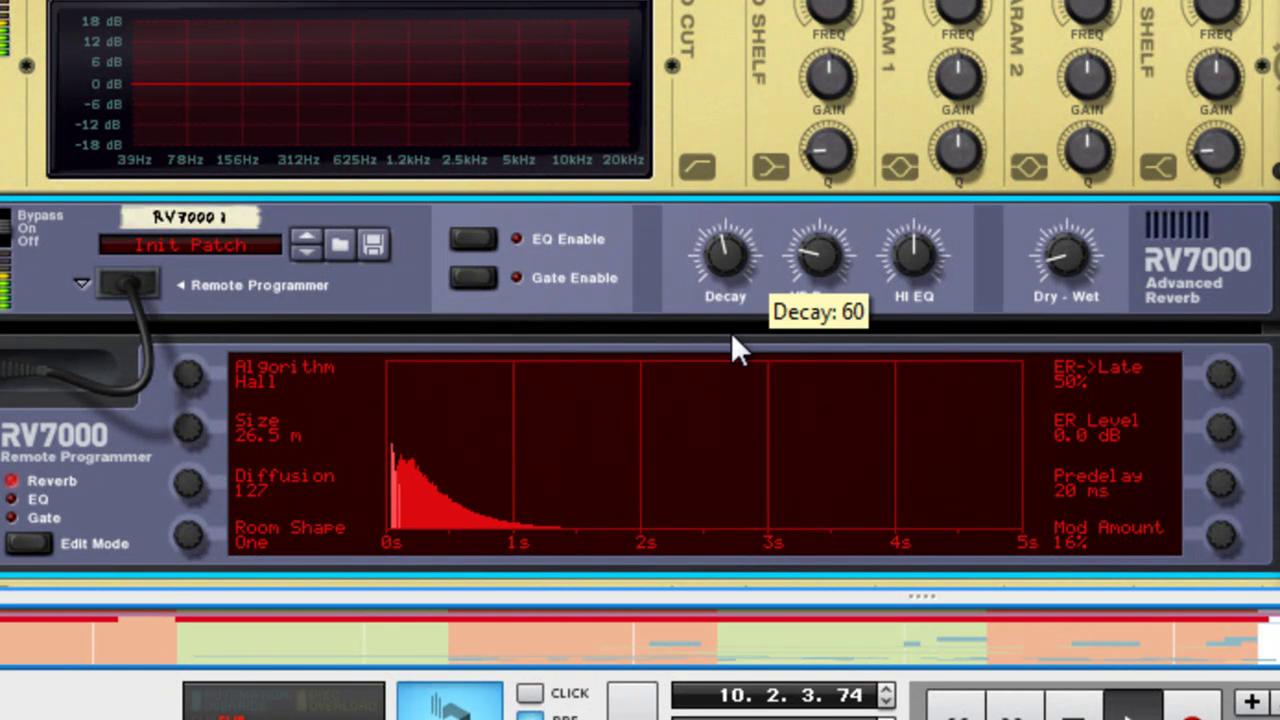
Try the RV7000's Small Space algorithm with a 4.1 m size, 14 ms predelay and a wetter mix.
{"action": "left_click_drag", "start_coordinate": [188, 424], "coordinate": [183, 450]}
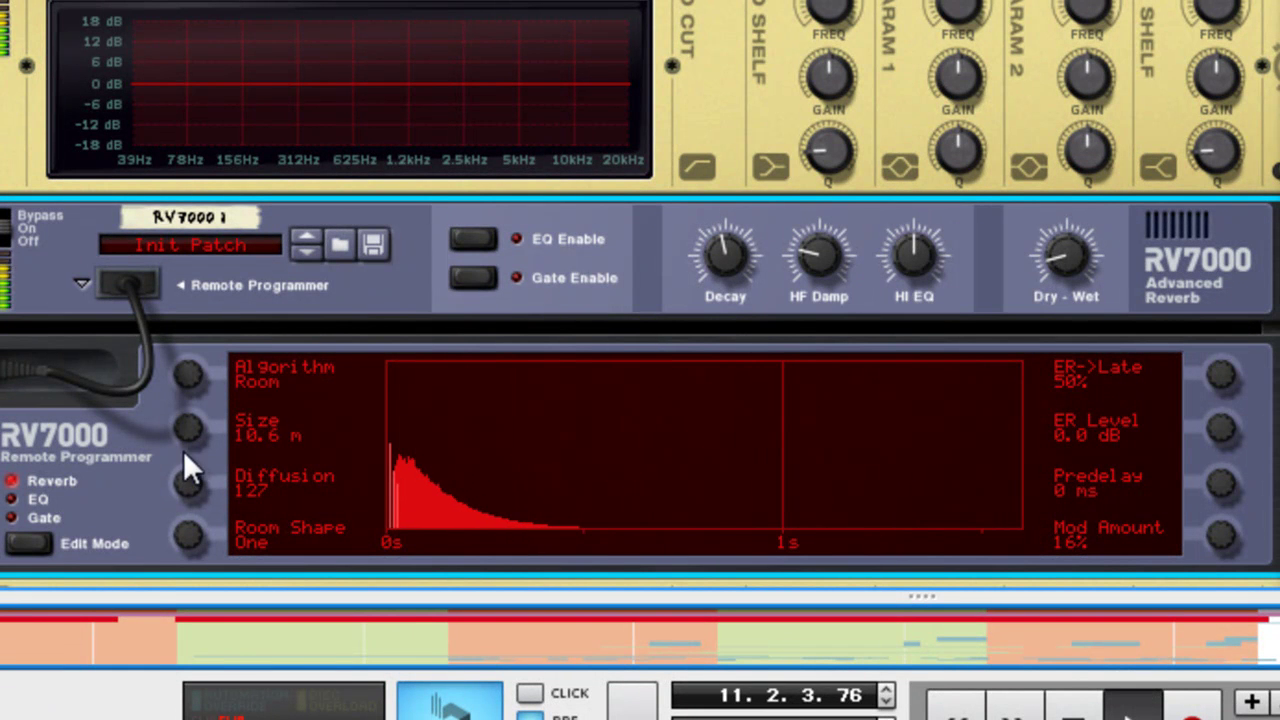
{"action": "left_click_drag", "start_coordinate": [188, 374], "coordinate": [196, 533]}
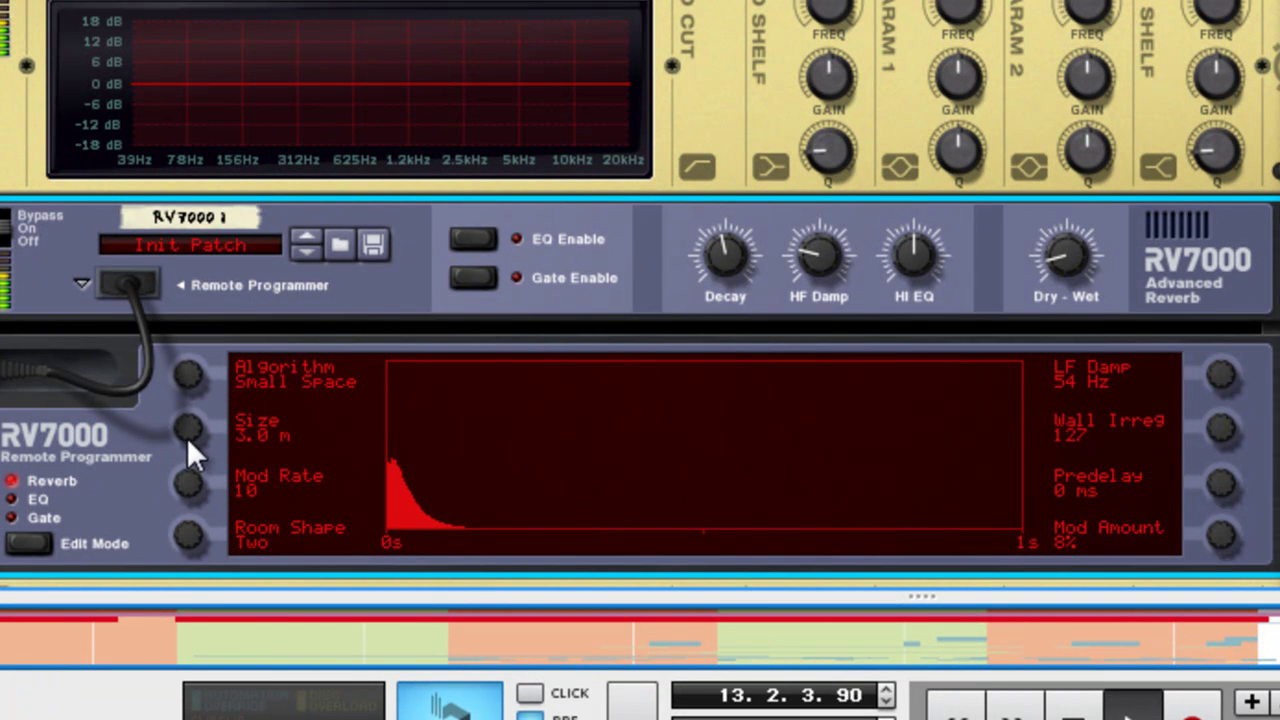
{"action": "left_click_drag", "start_coordinate": [187, 437], "coordinate": [188, 368]}
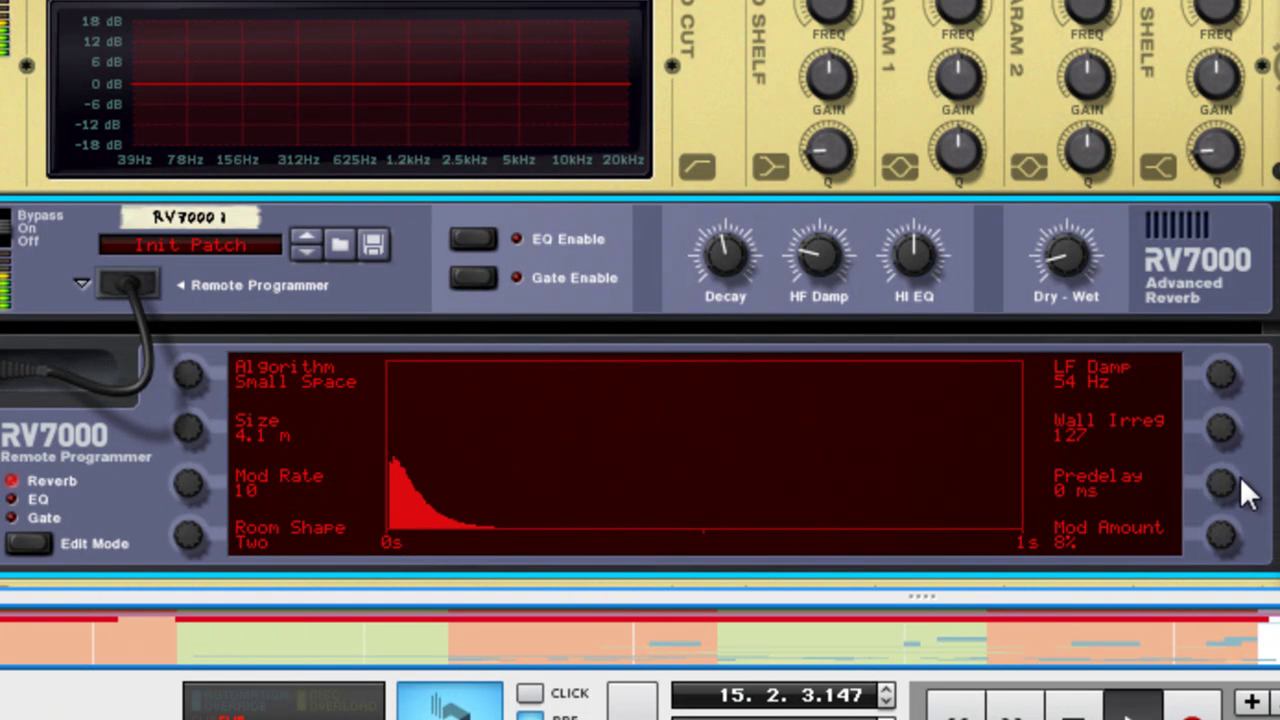
{"action": "left_click_drag", "start_coordinate": [1240, 478], "coordinate": [1223, 437]}
{"action": "left_click_drag", "start_coordinate": [1159, 250], "coordinate": [1045, 205]}
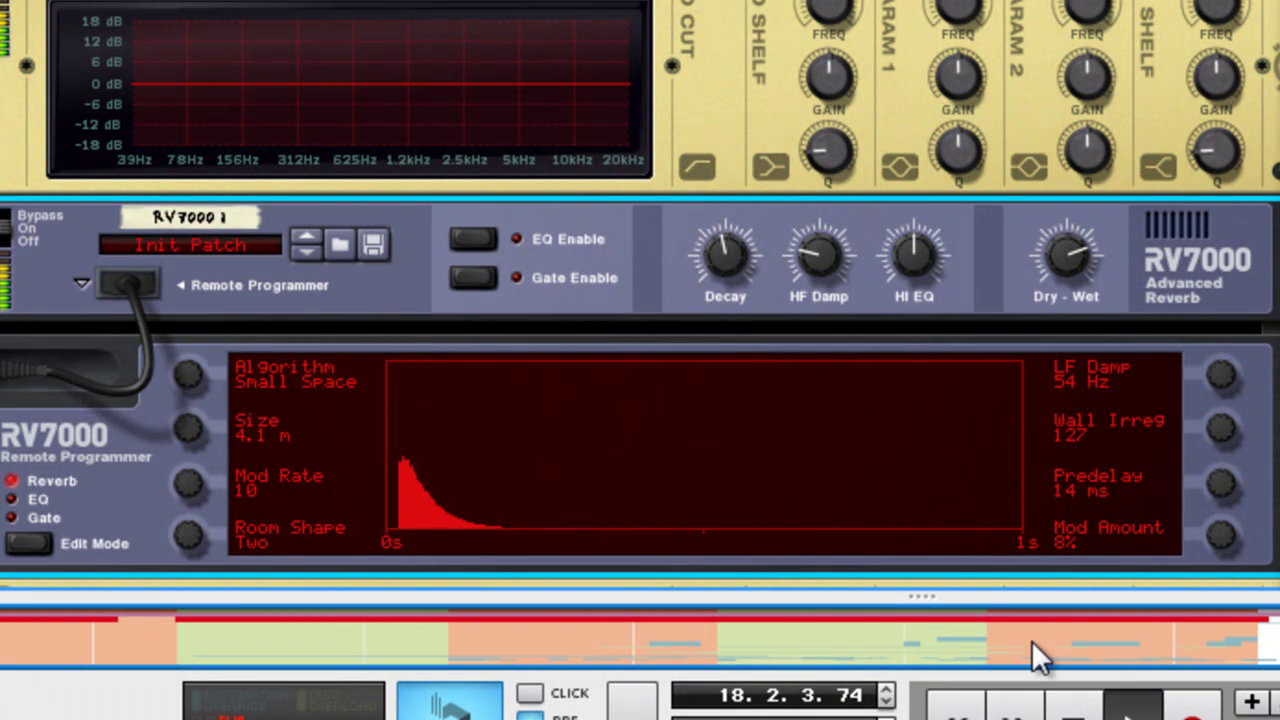
Switch the RV7000 to the Spring algorithm with 0.51 m length and 49 ms predelay, and reduce its dry/wet mix.
{"action": "left_click_drag", "start_coordinate": [198, 374], "coordinate": [164, 58]}
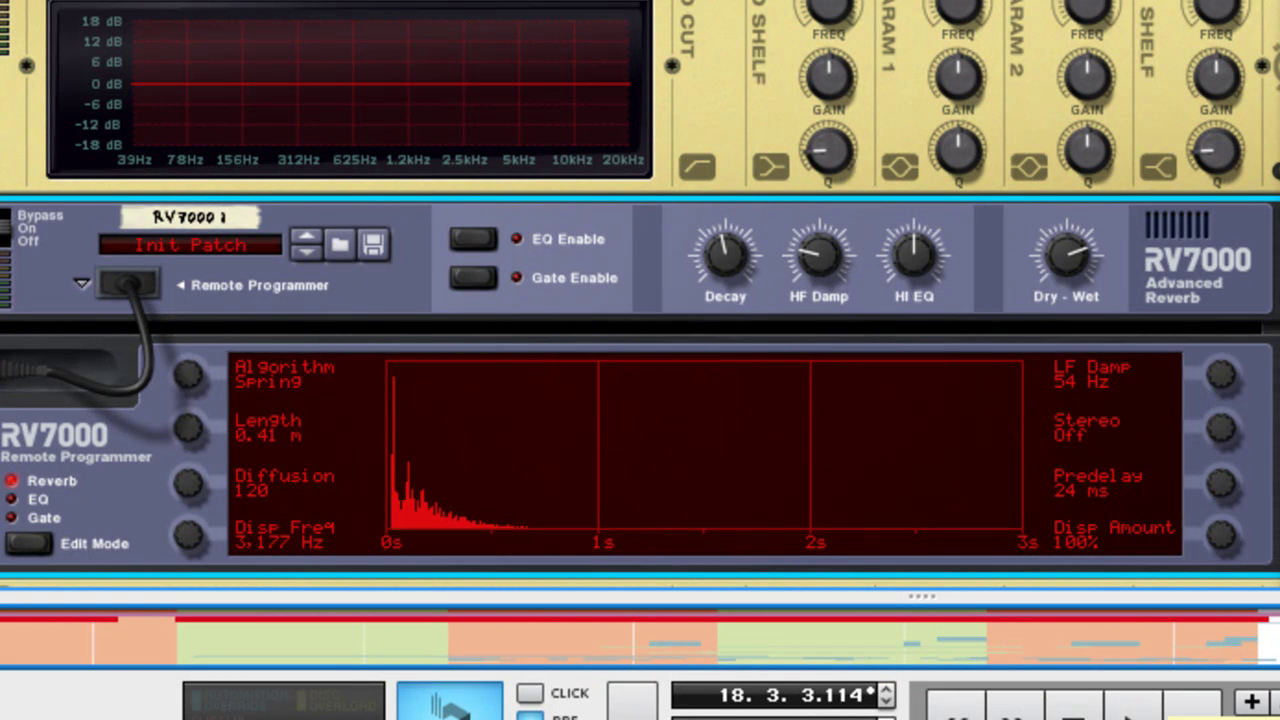
{"action": "key", "text": "space"}
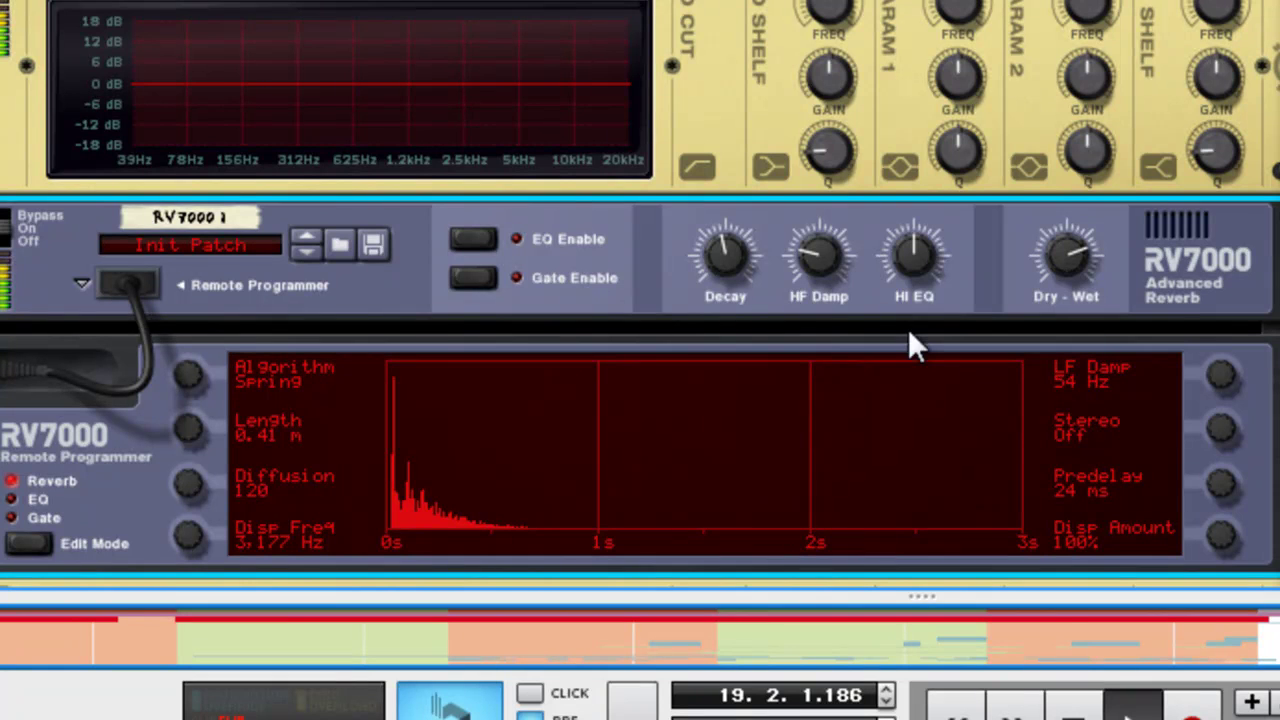
{"action": "left_click_drag", "start_coordinate": [190, 418], "coordinate": [185, 384]}
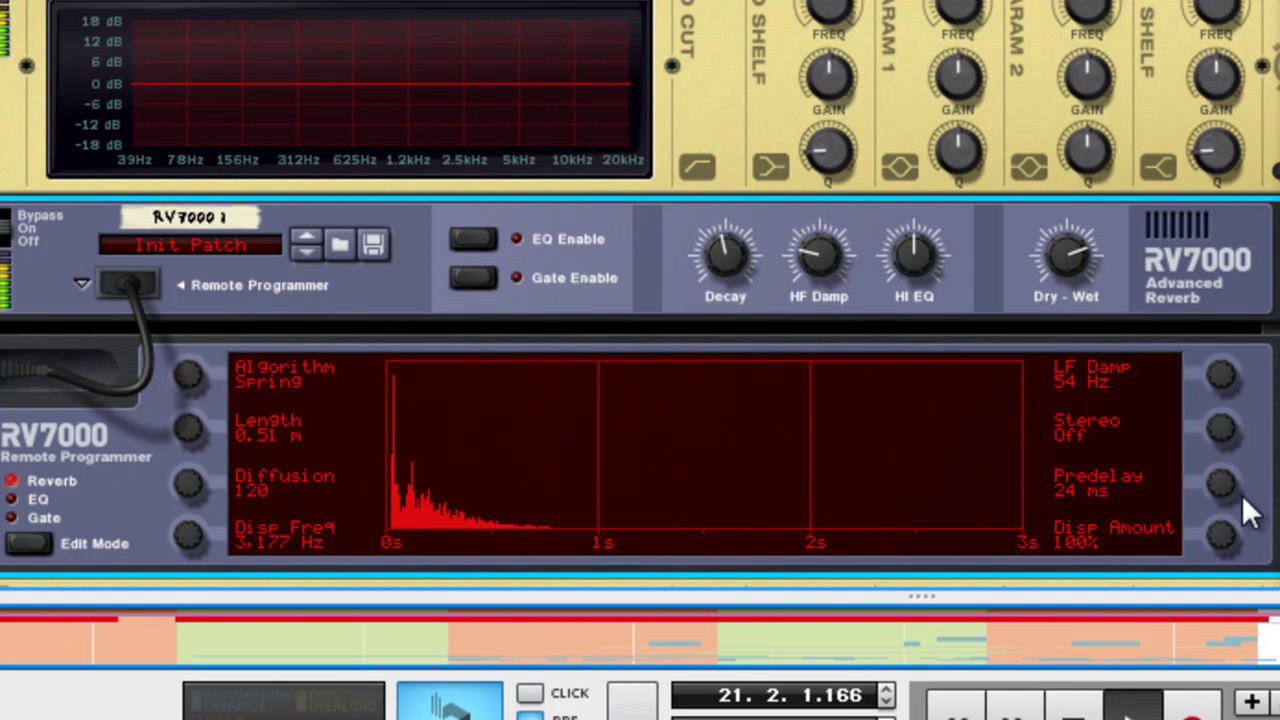
{"action": "left_click_drag", "start_coordinate": [1216, 478], "coordinate": [1210, 428]}
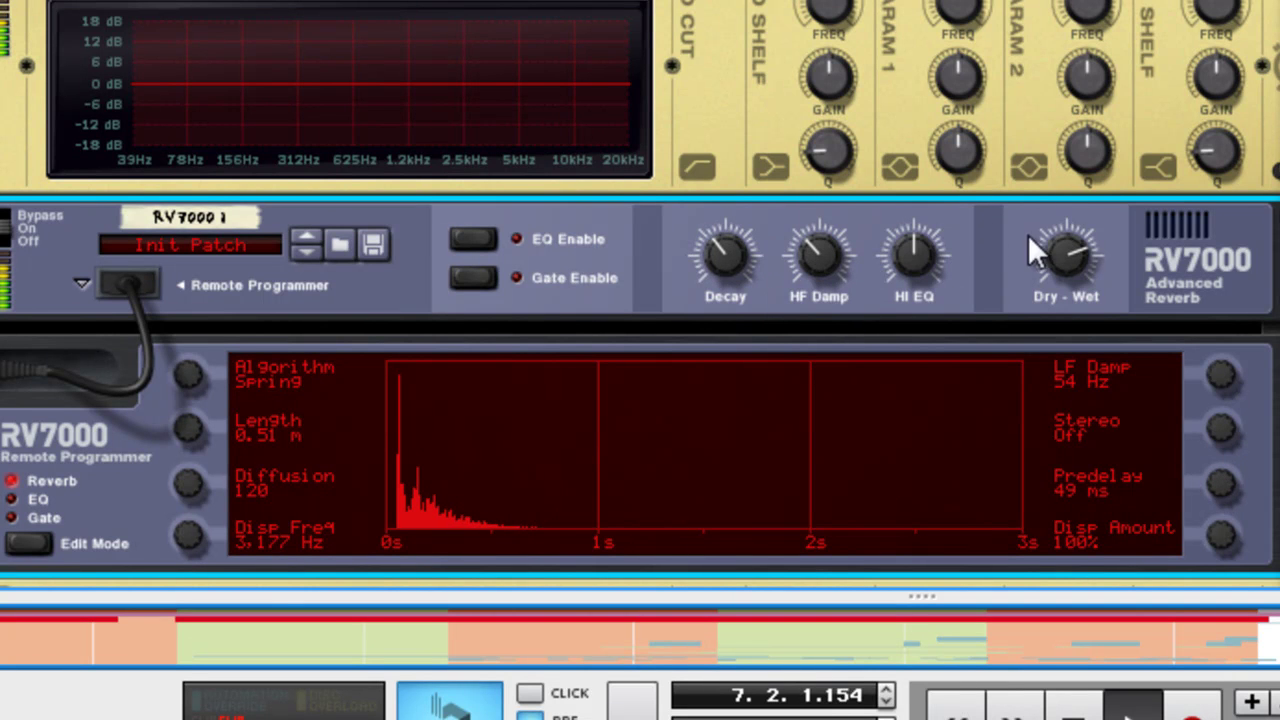
{"action": "left_click_drag", "start_coordinate": [1079, 245], "coordinate": [1208, 540]}
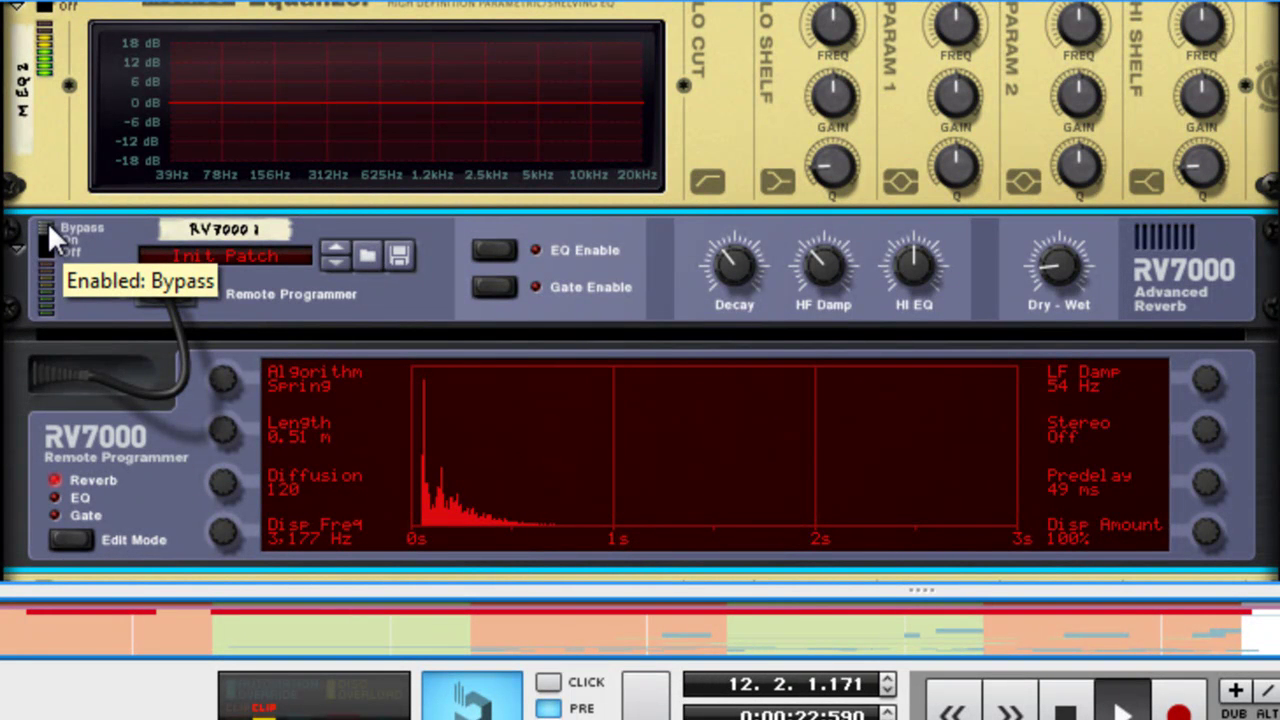
Compare the vocal with the RV7000 bypassed and on, then set its dry/wet to 25 and fold the device.
{"action": "left_click", "coordinate": [47, 227]}
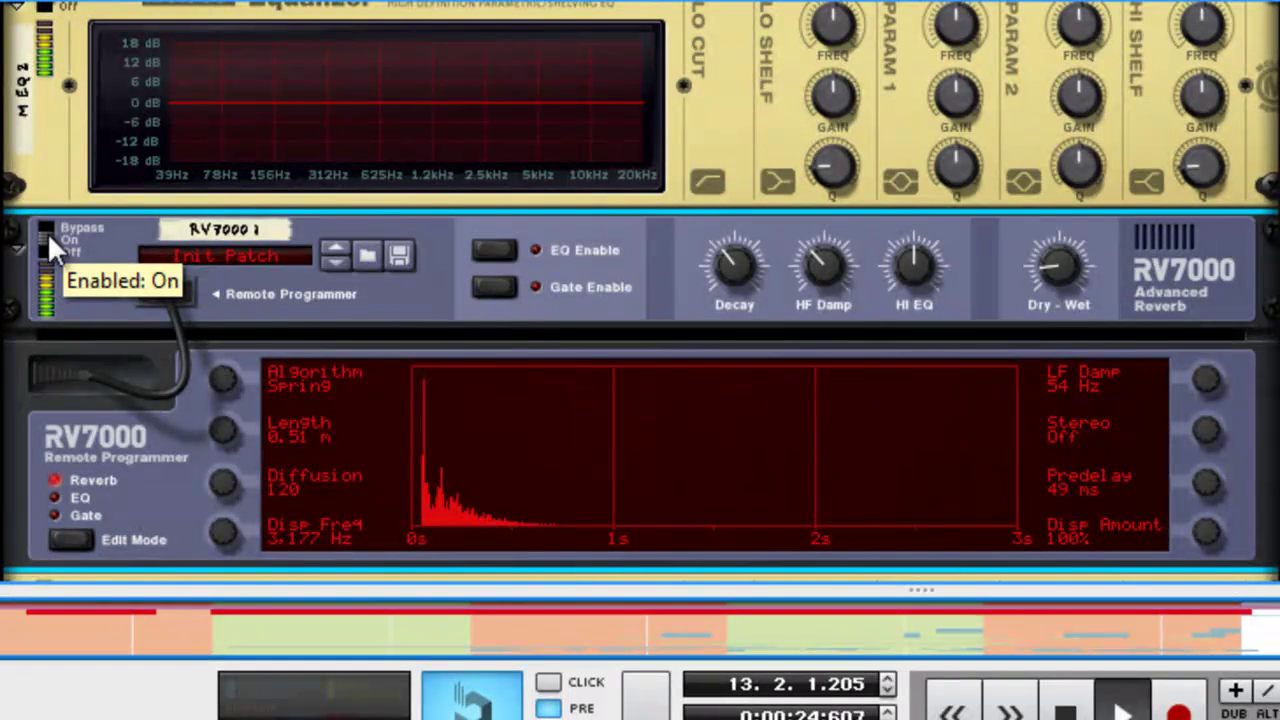
{"action": "left_click", "coordinate": [47, 230]}
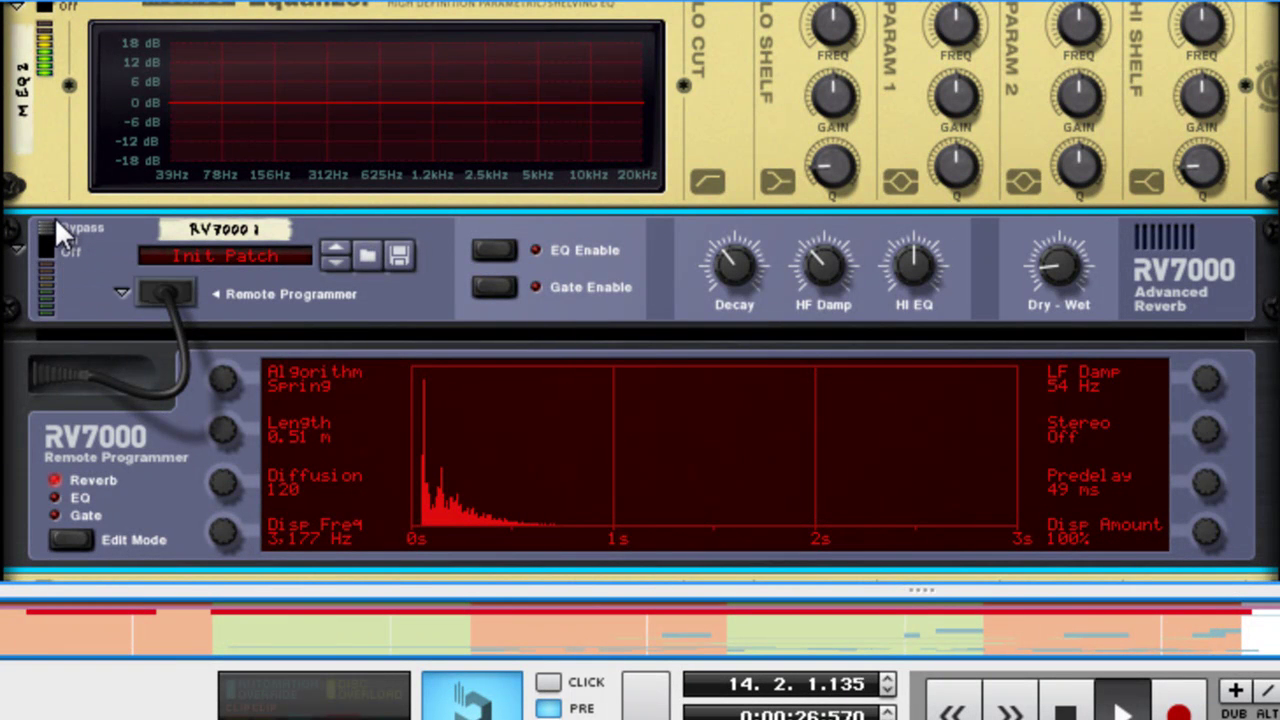
{"action": "left_click", "coordinate": [47, 228]}
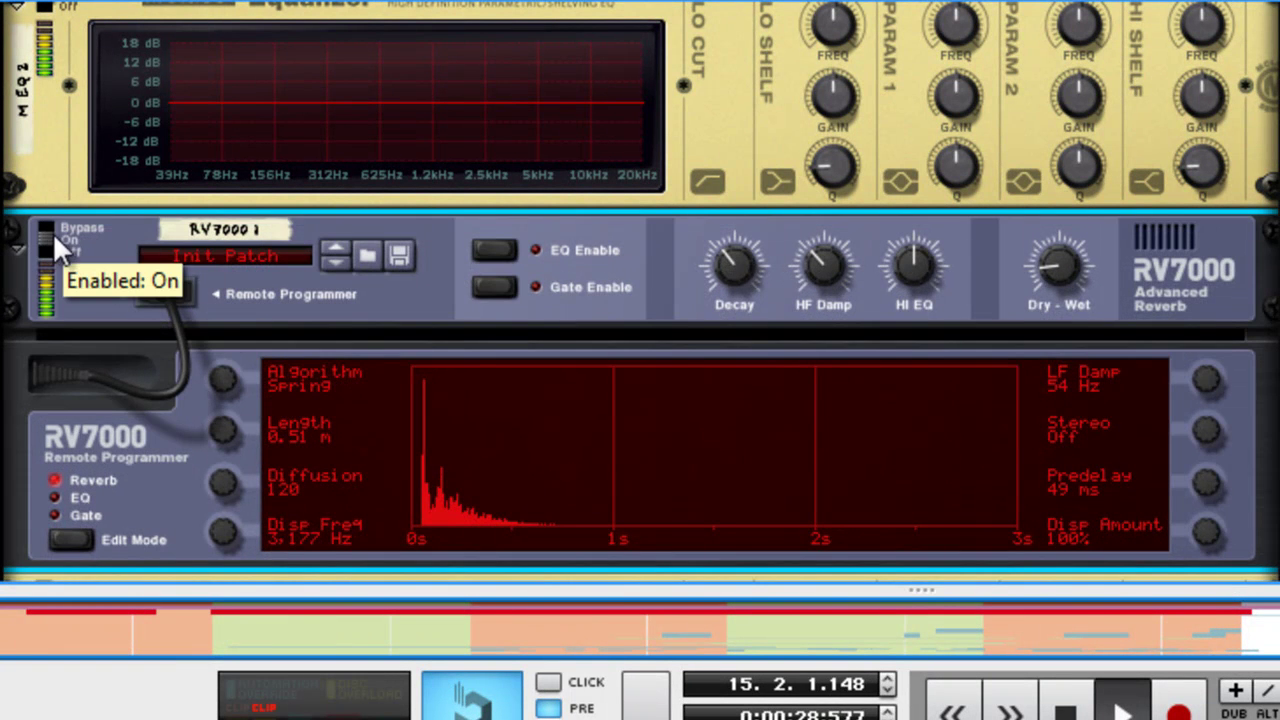
{"action": "left_click_drag", "start_coordinate": [1045, 262], "coordinate": [1014, 334]}
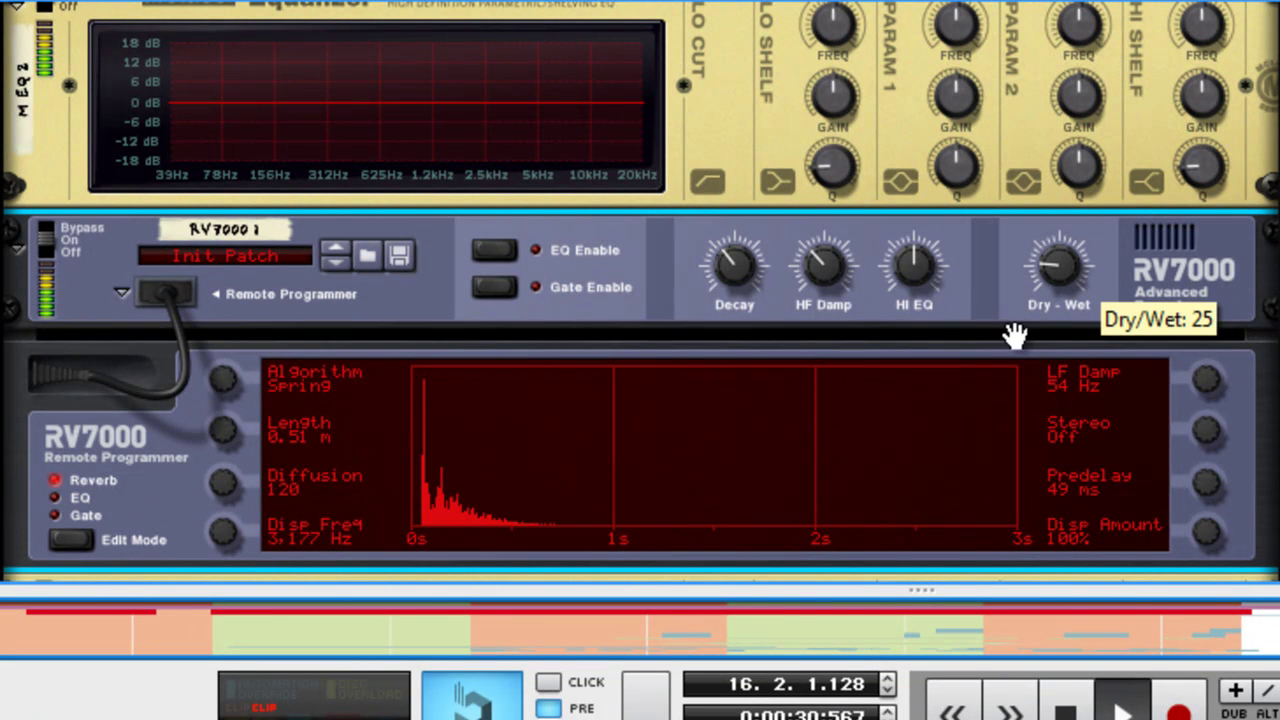
{"action": "left_click", "coordinate": [17, 249]}
Enable the low cut and low shelf on the M EQ 2 equalizer and lower the low shelf gain by a few dB.
{"action": "scroll", "coordinate": [40, 55], "scroll_direction": "up", "scroll_amount": 1}
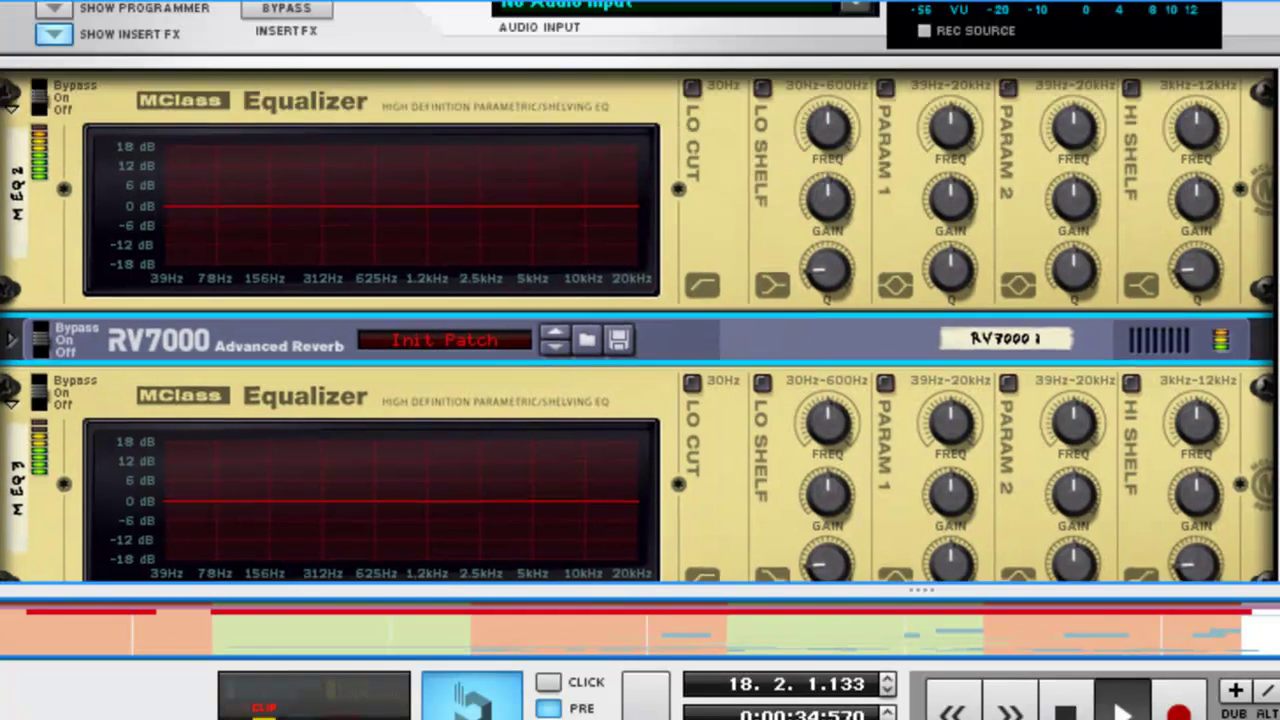
{"action": "left_click", "coordinate": [688, 95]}
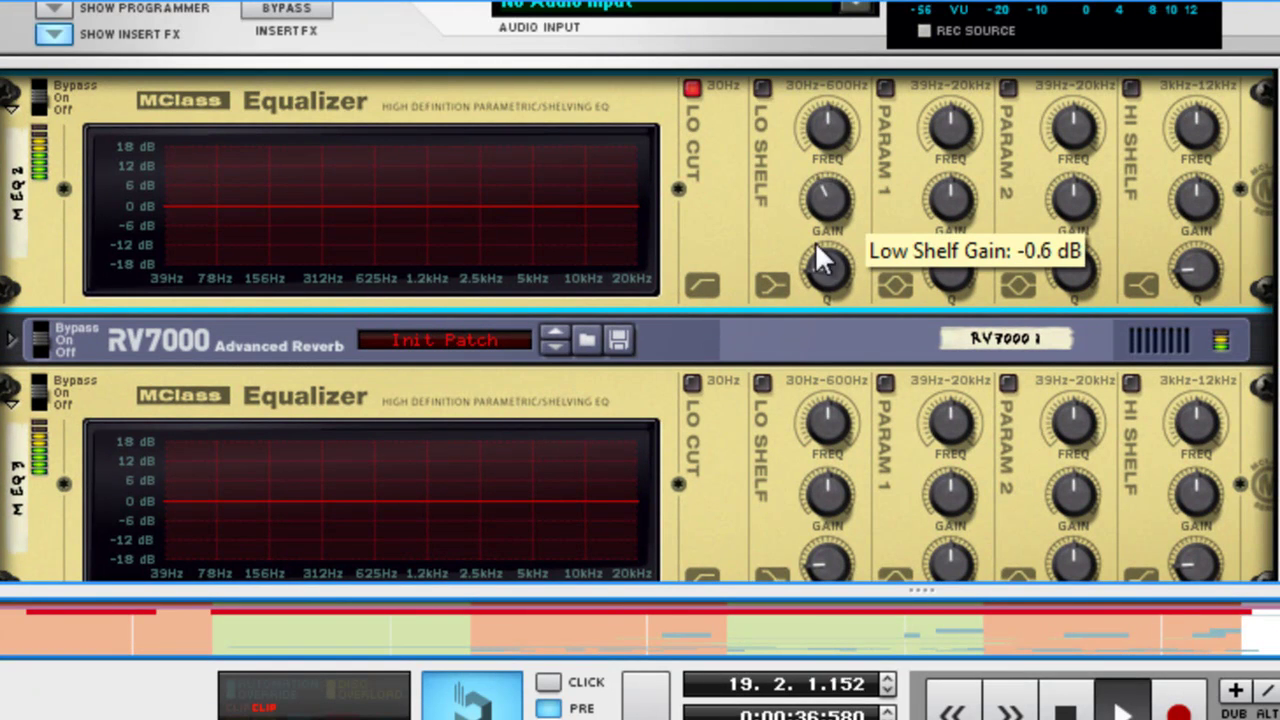
{"action": "left_click", "coordinate": [759, 88]}
{"action": "left_click_drag", "start_coordinate": [853, 262], "coordinate": [828, 306]}
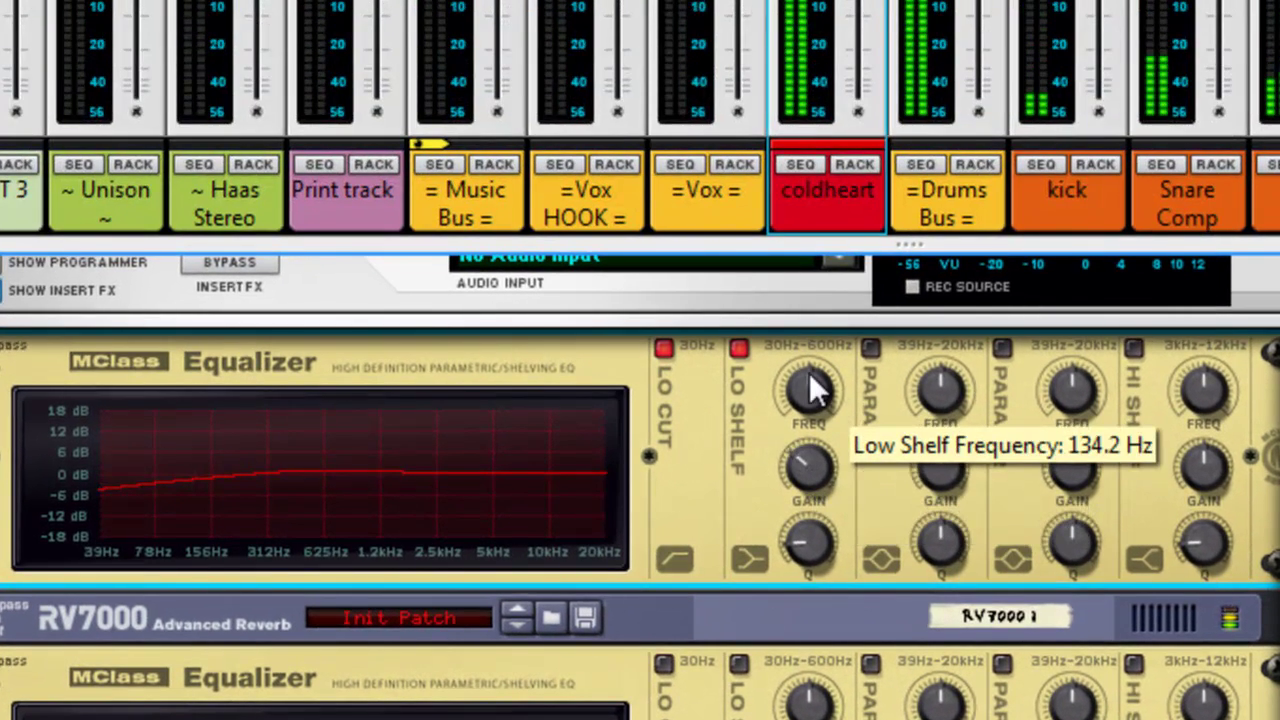
Enable M EQ 2's parametric band 1, sweep a boost to just above 2 kHz, narrow its Q and set the gain to 2.0 dB.
{"action": "left_click", "coordinate": [881, 147]}
{"action": "left_click_drag", "start_coordinate": [931, 475], "coordinate": [933, 440]}
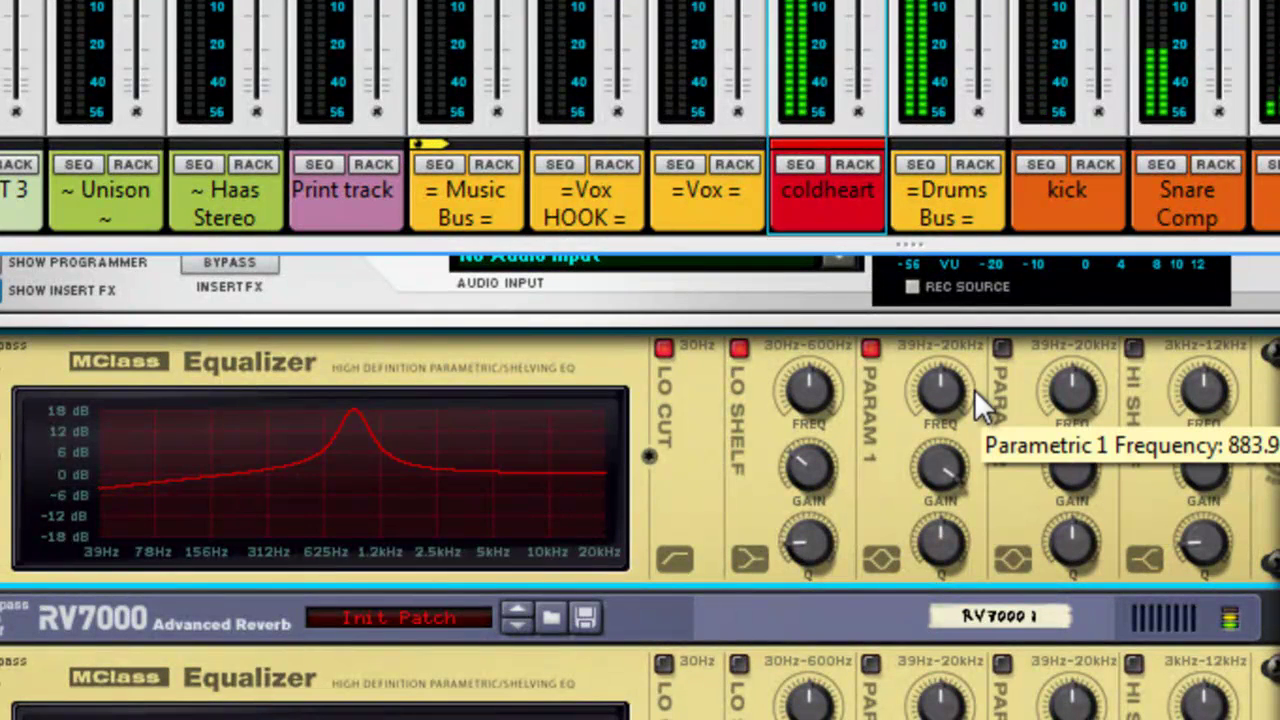
{"action": "left_click_drag", "start_coordinate": [921, 361], "coordinate": [916, 314]}
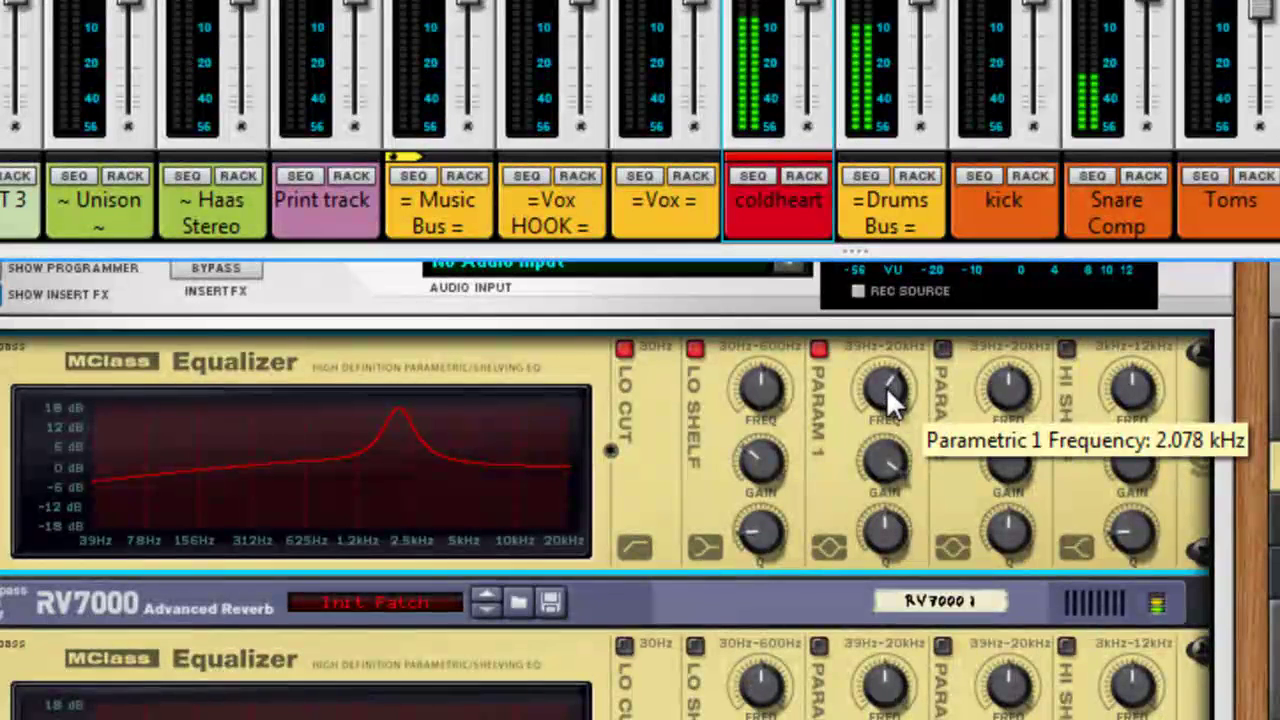
{"action": "left_click_drag", "start_coordinate": [886, 394], "coordinate": [889, 457]}
{"action": "left_click_drag", "start_coordinate": [886, 528], "coordinate": [883, 425]}
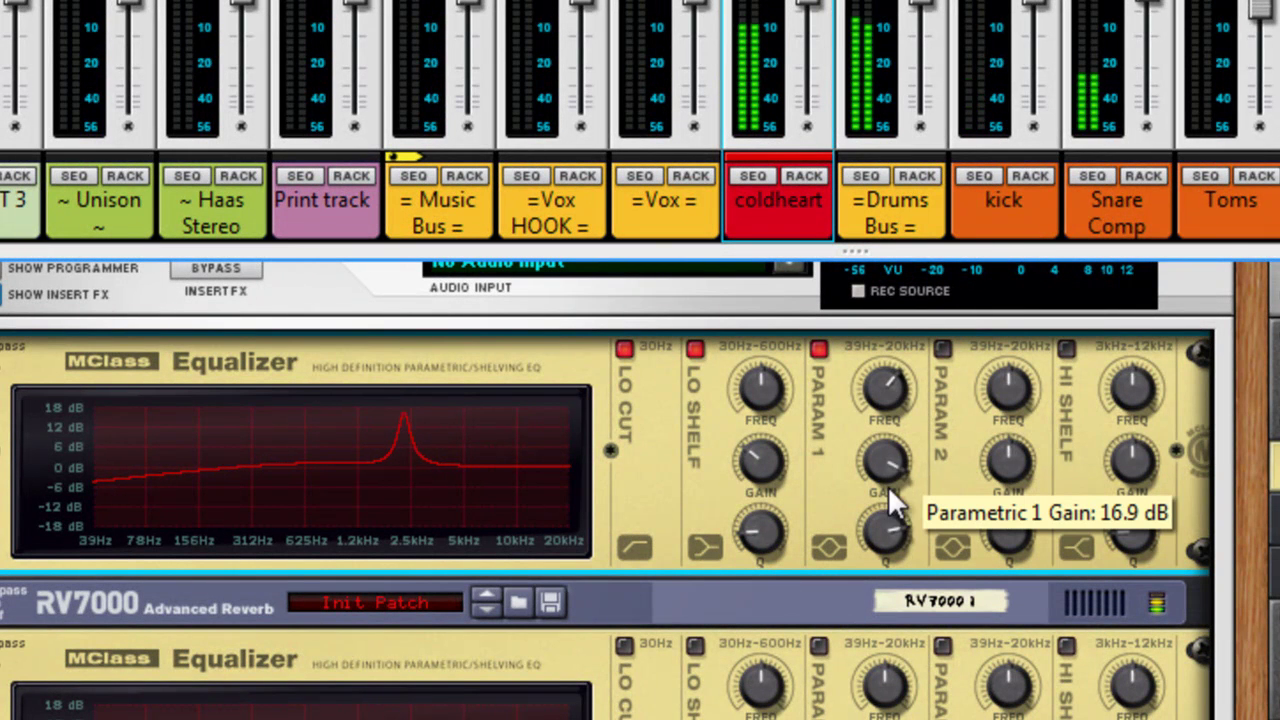
{"action": "left_click_drag", "start_coordinate": [886, 474], "coordinate": [888, 629]}
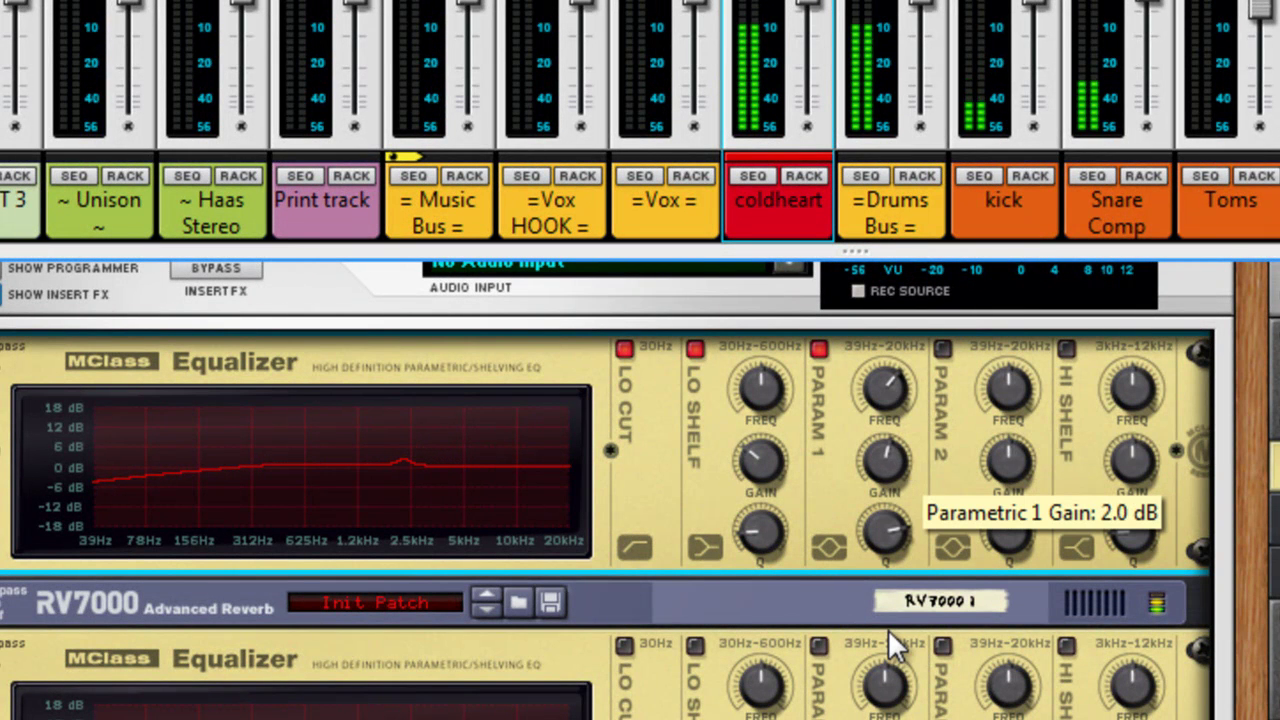
Enable M EQ 2's parametric band 2, sweep a boost up to around 10 kHz and turn it into a cut of about 3 dB.
{"action": "left_click", "coordinate": [942, 349]}
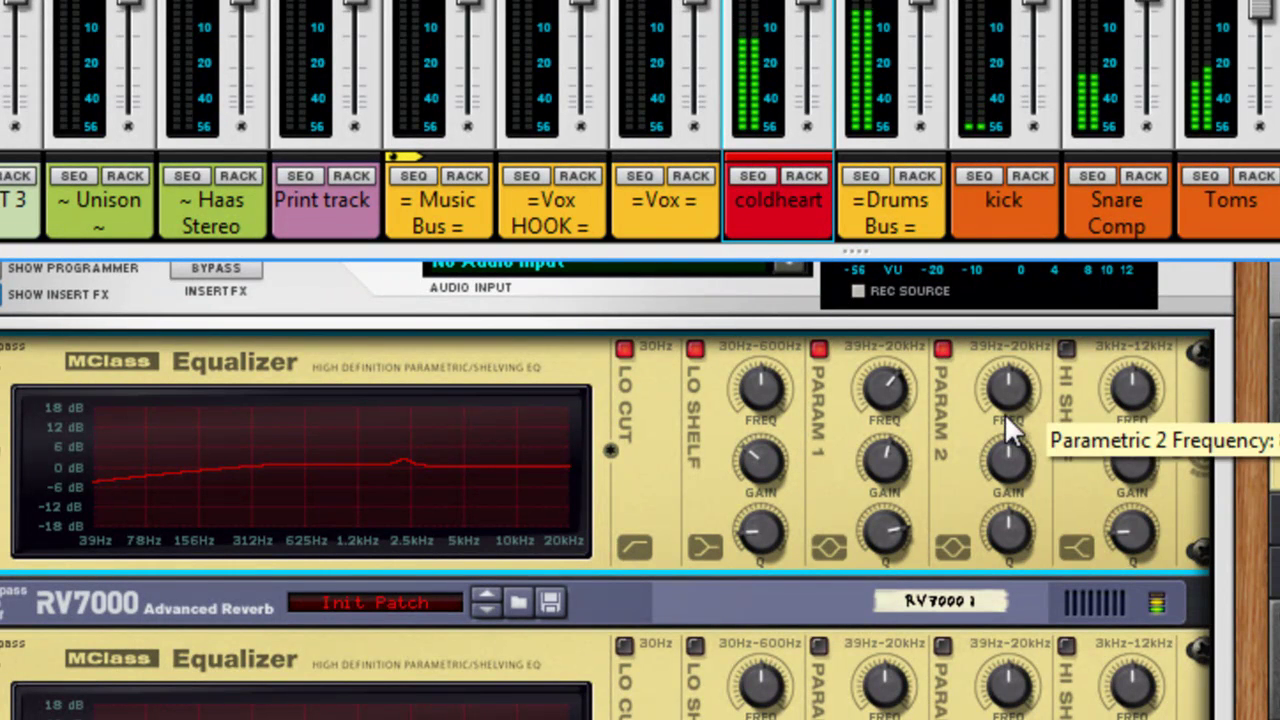
{"action": "left_click_drag", "start_coordinate": [1008, 458], "coordinate": [1022, 316]}
{"action": "left_click_drag", "start_coordinate": [1008, 388], "coordinate": [1002, 225]}
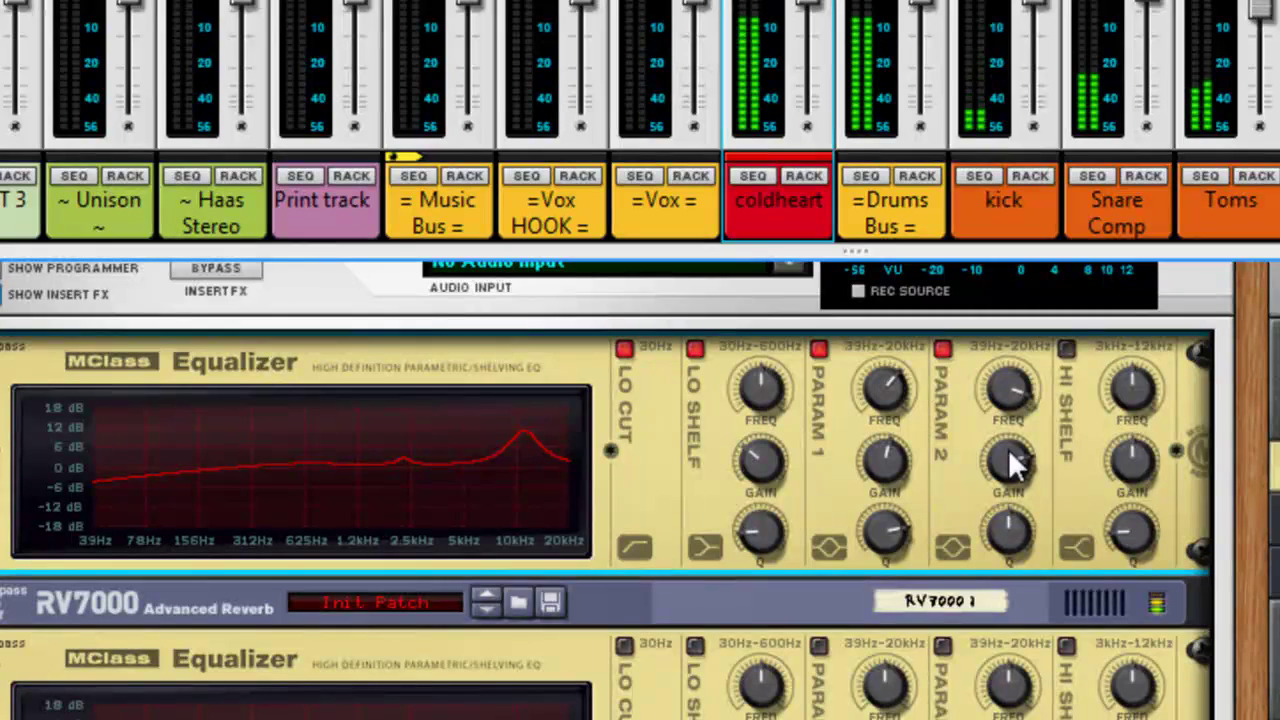
{"action": "left_click_drag", "start_coordinate": [1008, 457], "coordinate": [992, 634]}
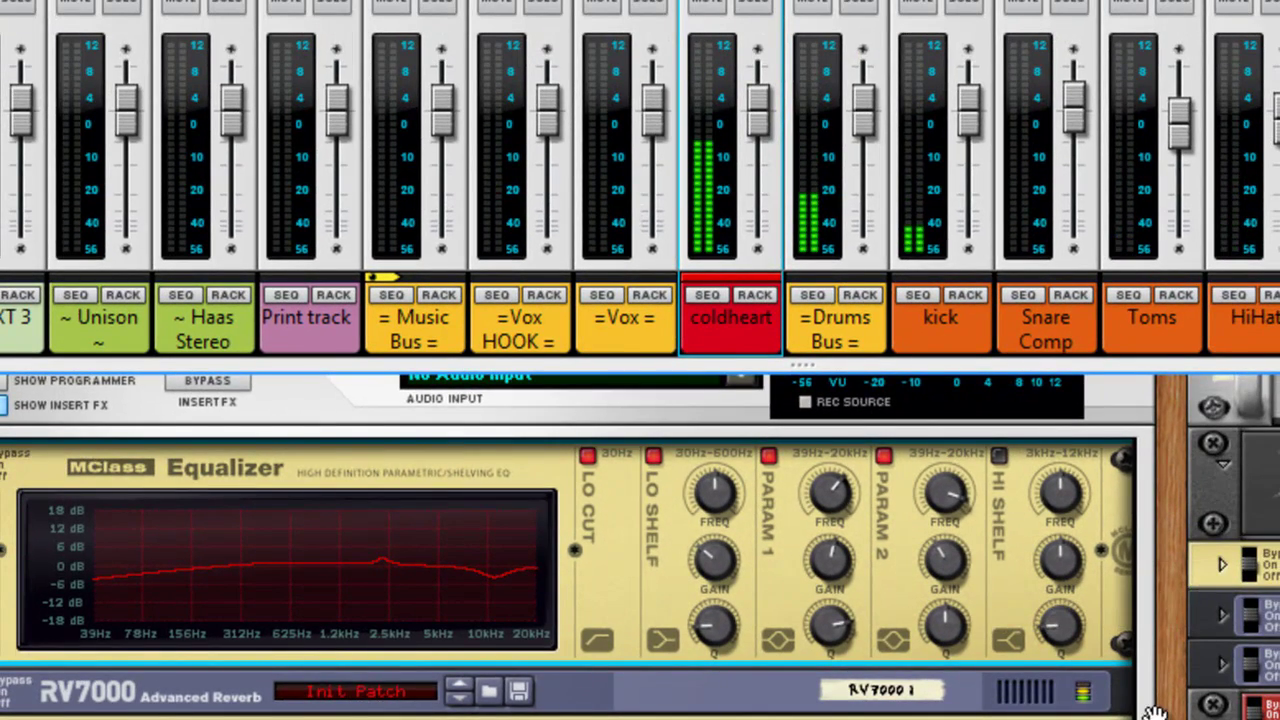
On the M EQ 3 equalizer after the reverb, enable the low shelf with a slight cut and switch on parametric band 1.
{"action": "scroll", "coordinate": [1155, 712], "scroll_direction": "down", "scroll_amount": 5}
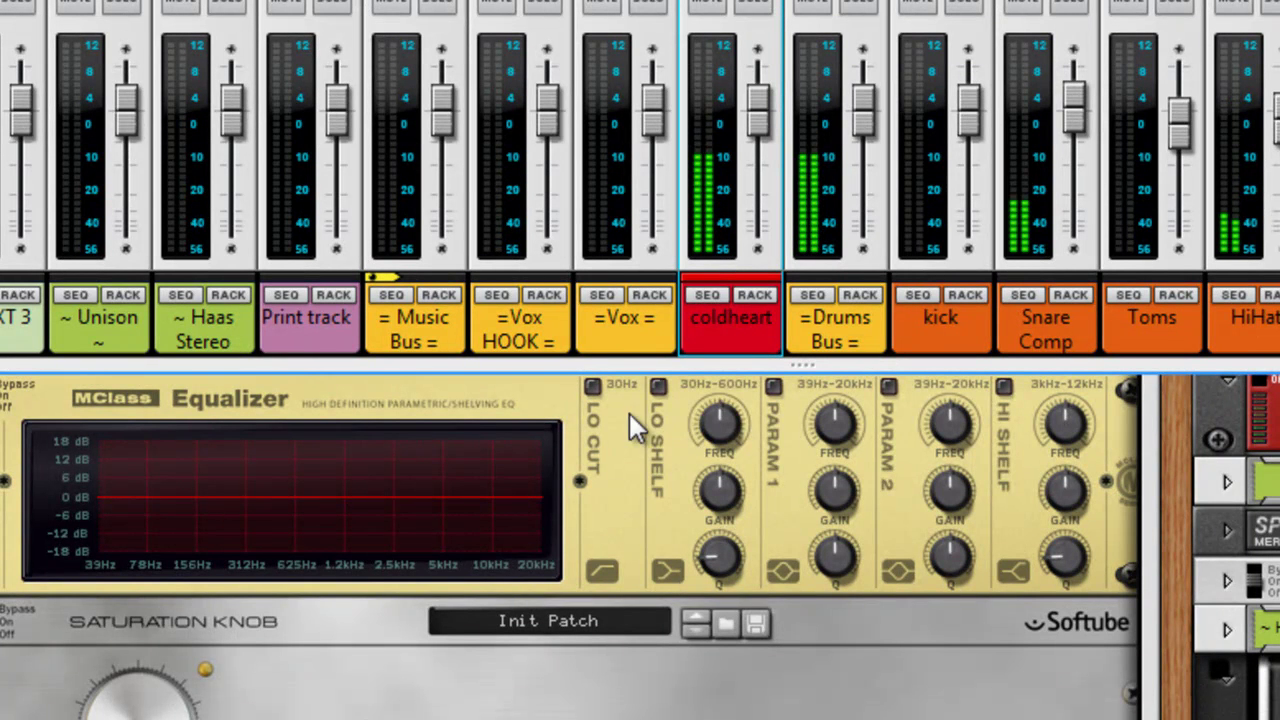
{"action": "left_click", "coordinate": [658, 386]}
{"action": "left_click_drag", "start_coordinate": [721, 494], "coordinate": [722, 586]}
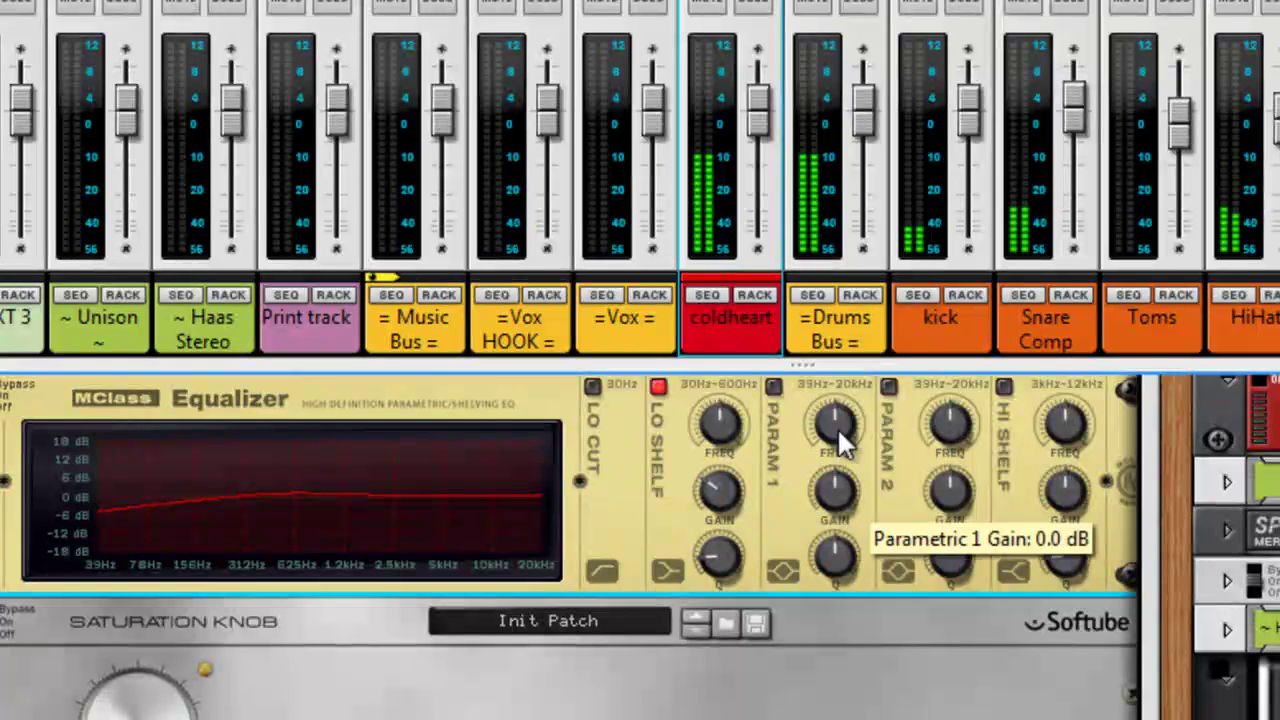
{"action": "left_click", "coordinate": [774, 386]}
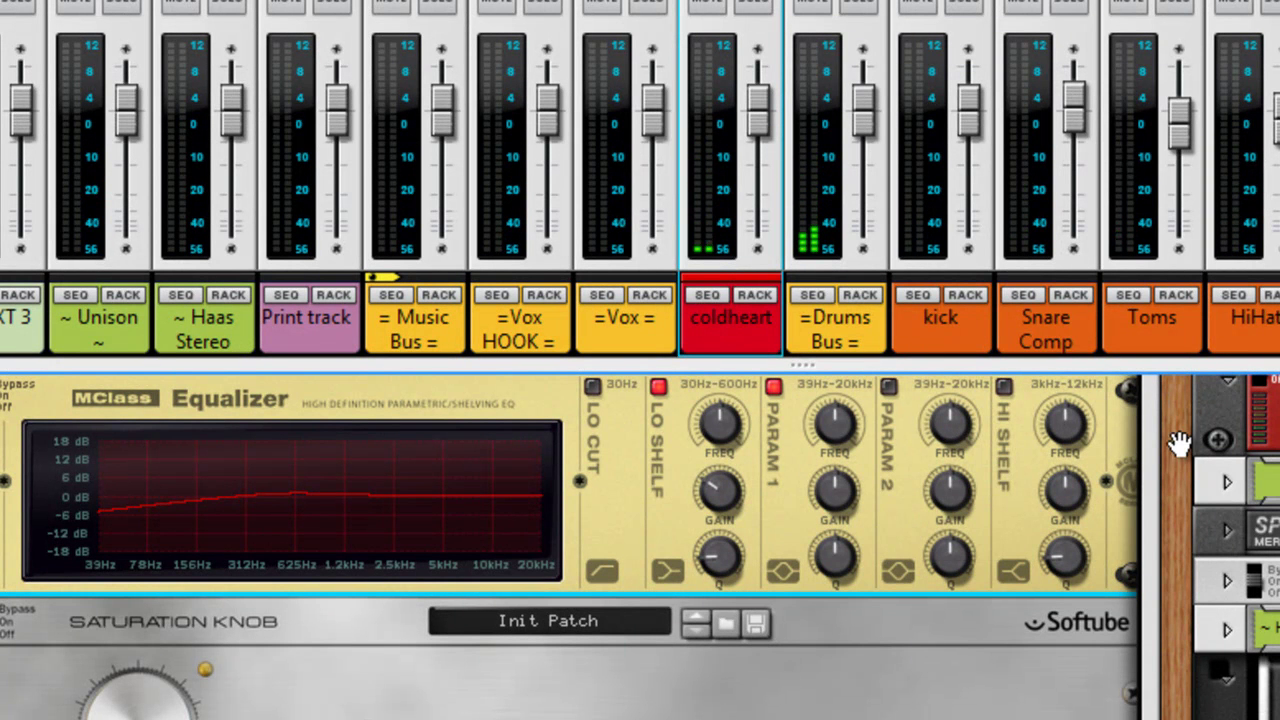
Enable M EQ 3's parametric band 2, sweep a strong boost to roughly 550 Hz and change it to a slight cut.
{"action": "scroll", "coordinate": [1180, 437], "scroll_direction": "up", "scroll_amount": 3}
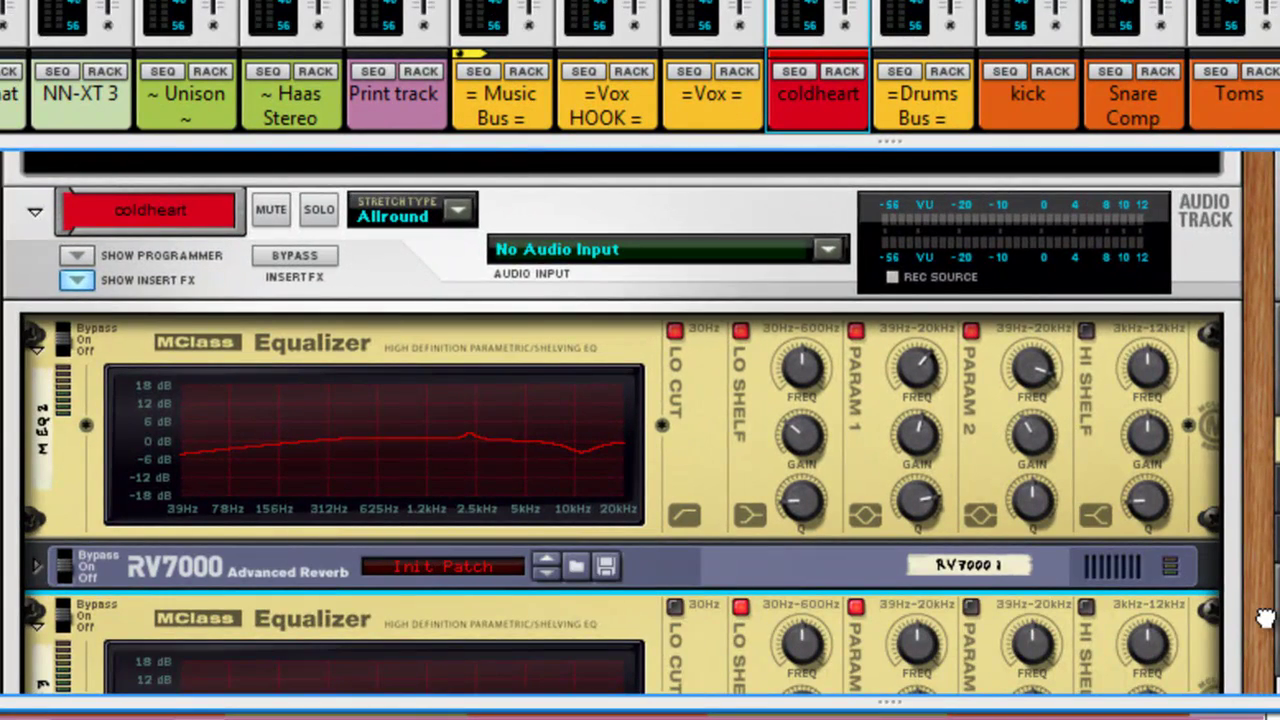
{"action": "scroll", "coordinate": [1240, 607], "scroll_direction": "down", "scroll_amount": 3}
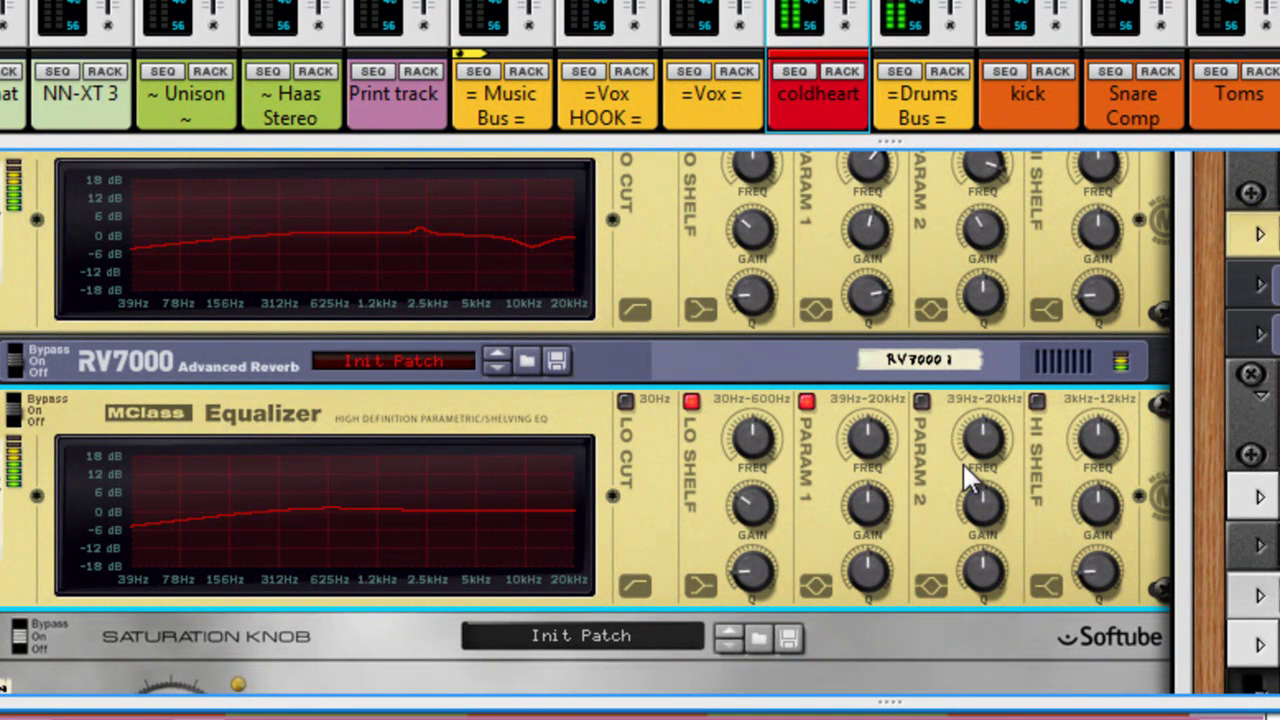
{"action": "left_click", "coordinate": [921, 400]}
{"action": "mouse_move", "coordinate": [978, 478]}
{"action": "left_mouse_down"}
{"action": "mouse_move", "coordinate": [985, 418]}
{"action": "mouse_move", "coordinate": [990, 489]}
{"action": "mouse_move", "coordinate": [980, 458]}
{"action": "left_mouse_up"}
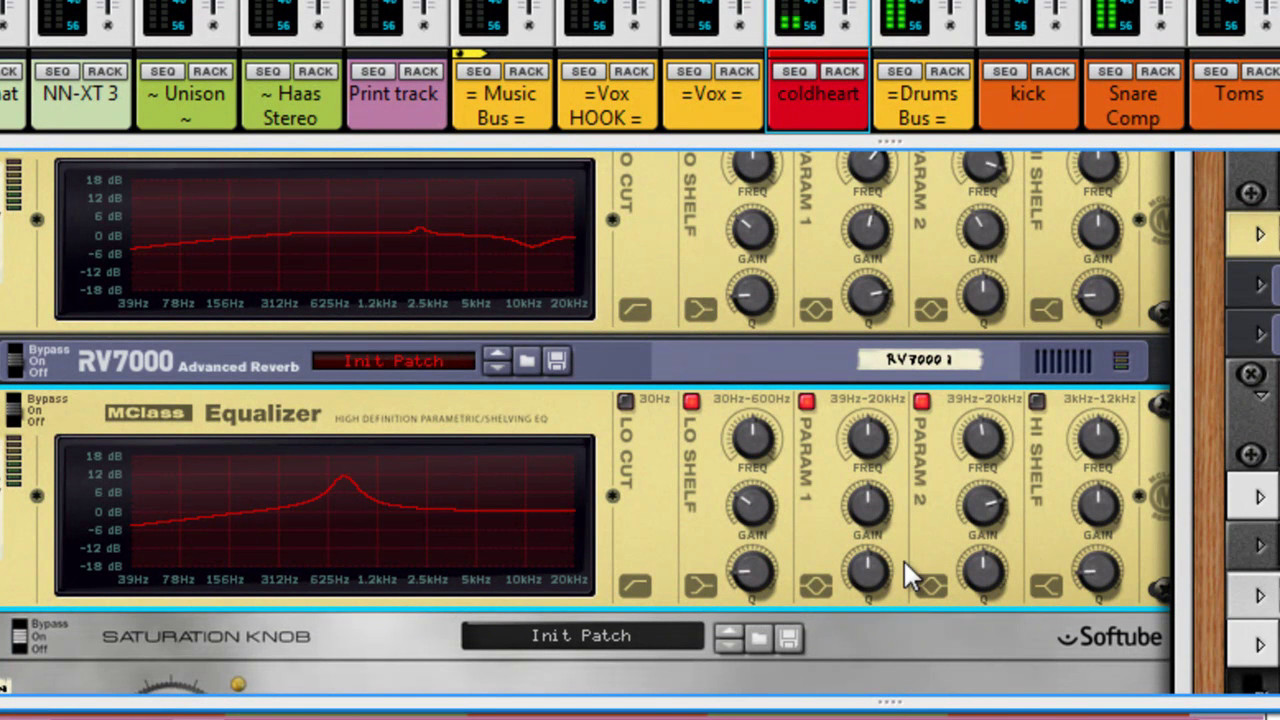
{"action": "mouse_move", "coordinate": [986, 506]}
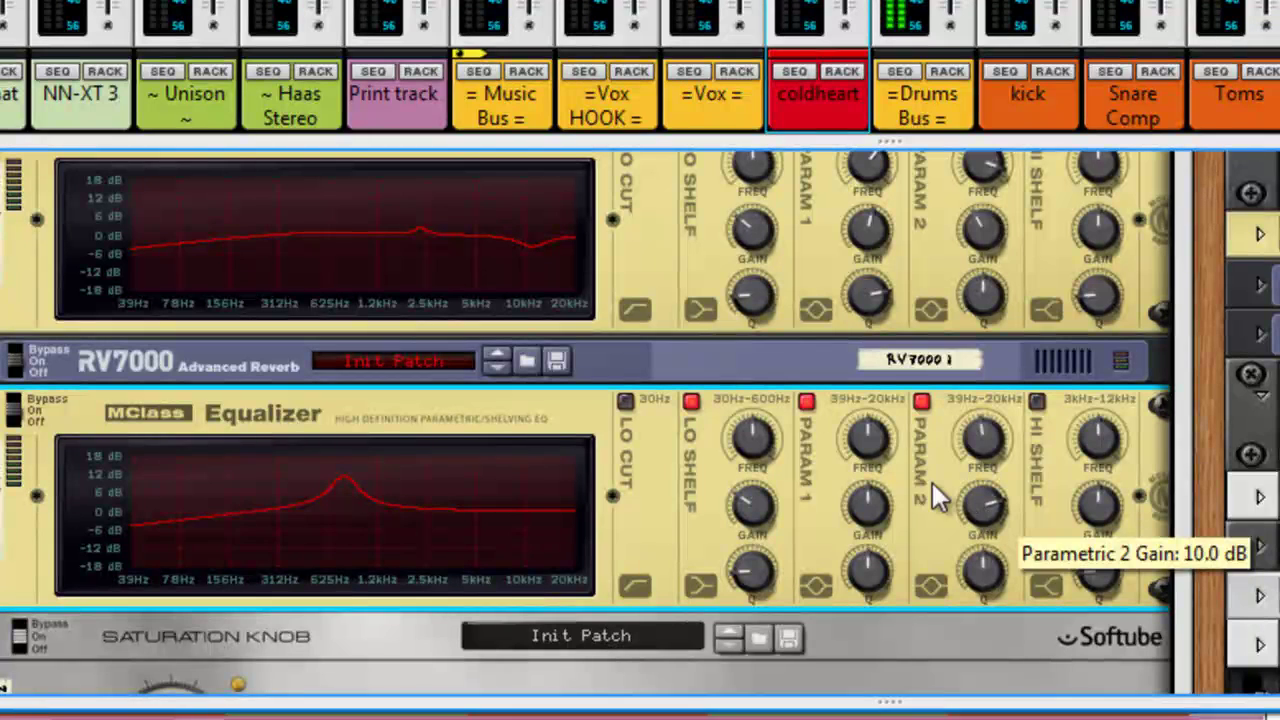
{"action": "left_click_drag", "start_coordinate": [982, 438], "coordinate": [1001, 464]}
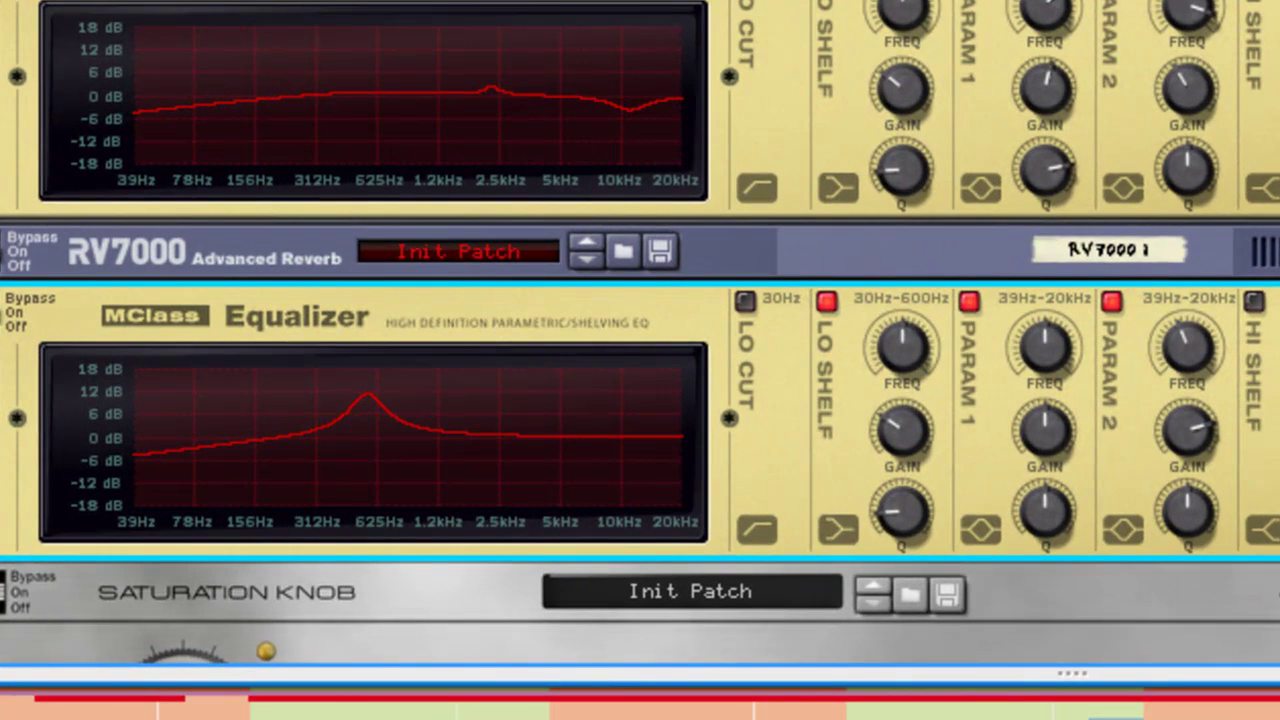
{"action": "left_click_drag", "start_coordinate": [1194, 429], "coordinate": [1184, 239]}
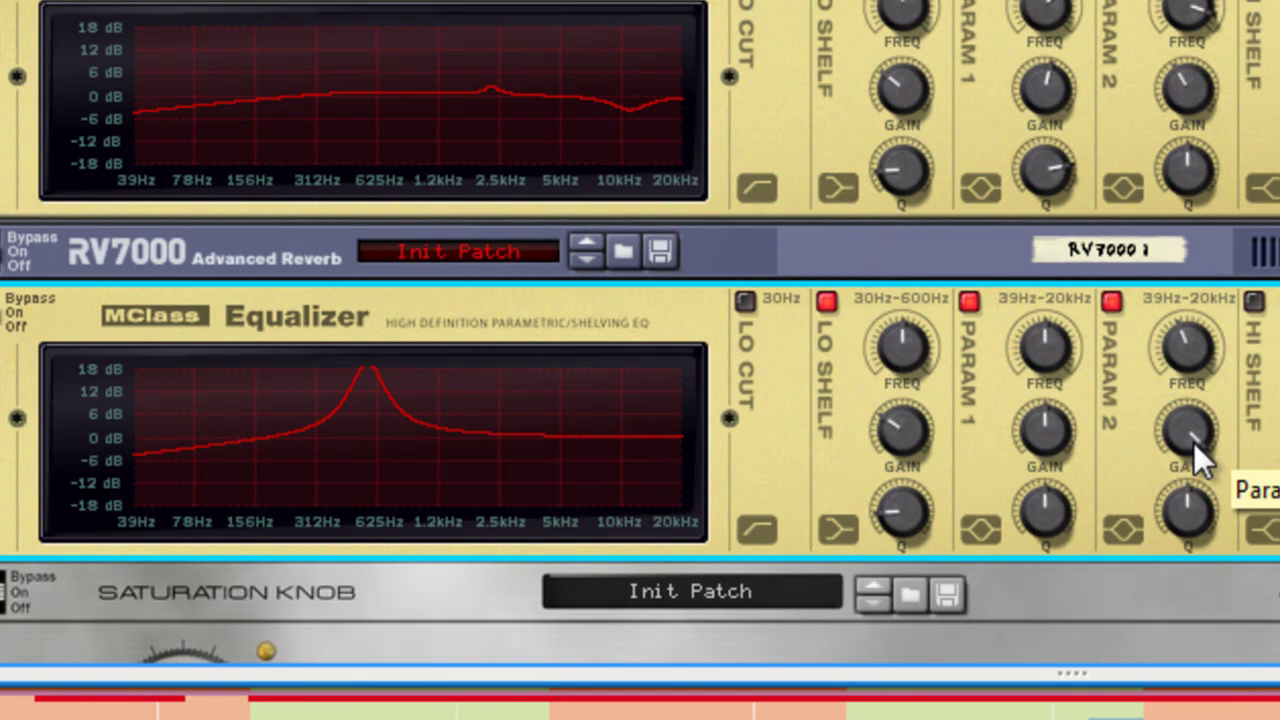
{"action": "left_click_drag", "start_coordinate": [1183, 428], "coordinate": [1186, 650]}
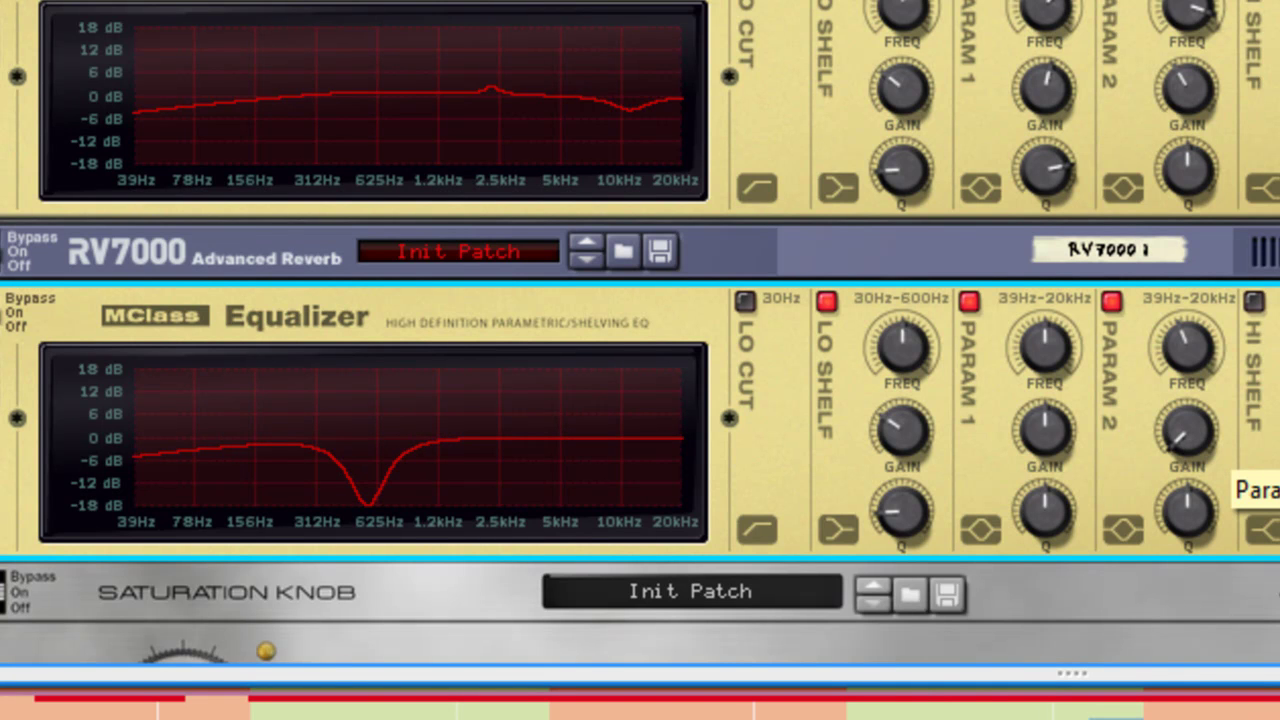
{"action": "left_click_drag", "start_coordinate": [1186, 650], "coordinate": [1173, 550]}
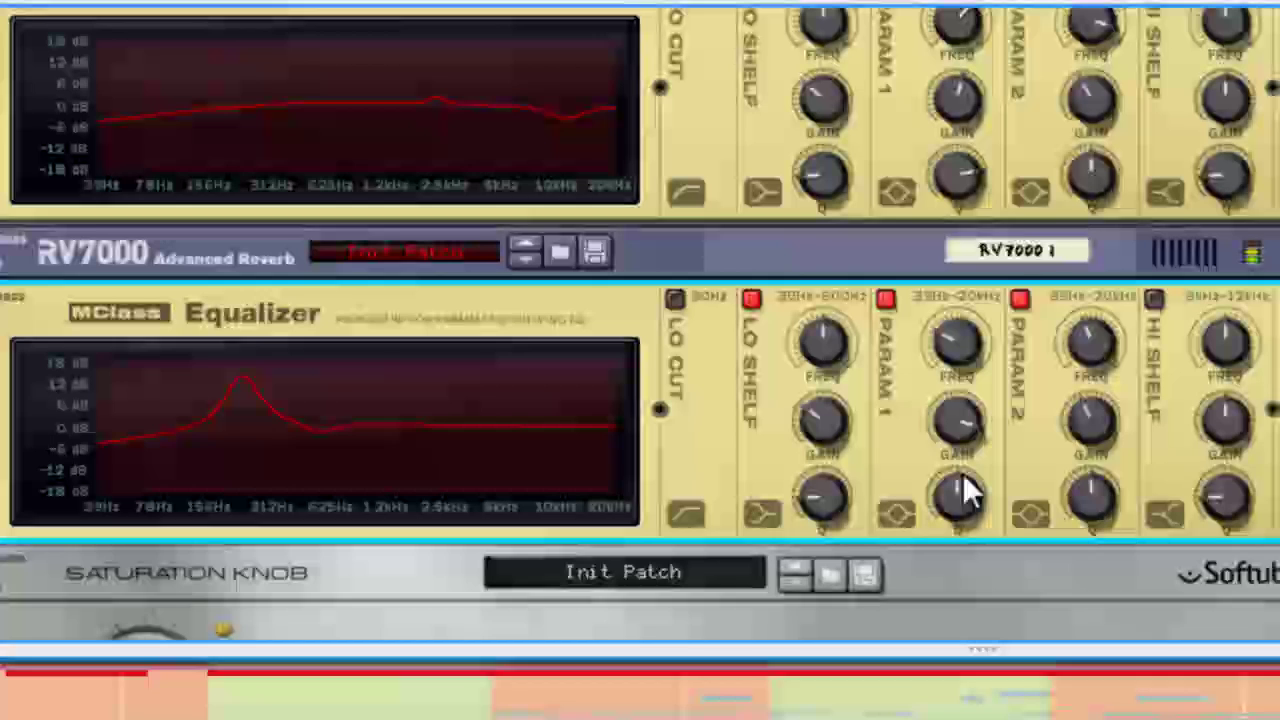
Reduce M EQ 3's parametric band 1 boost near 230 Hz and bring its gain down to a slight cut.
{"action": "left_click_drag", "start_coordinate": [965, 490], "coordinate": [980, 605]}
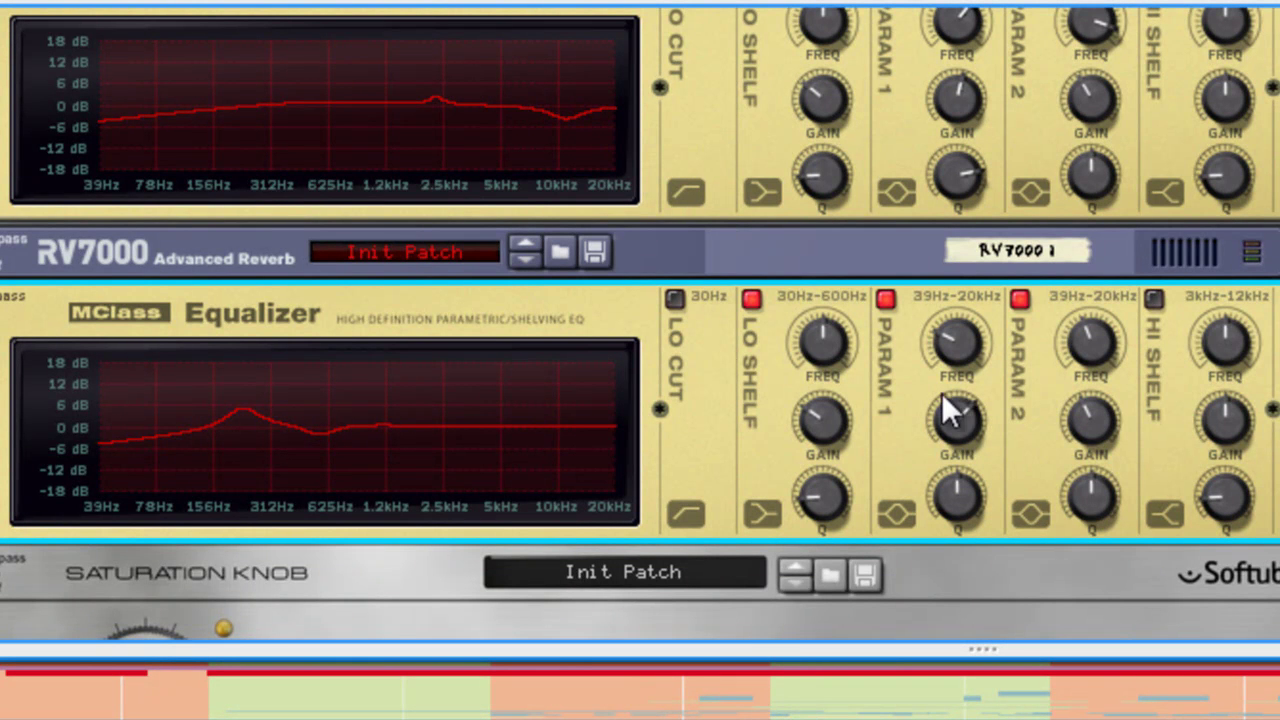
{"action": "mouse_move", "coordinate": [943, 337]}
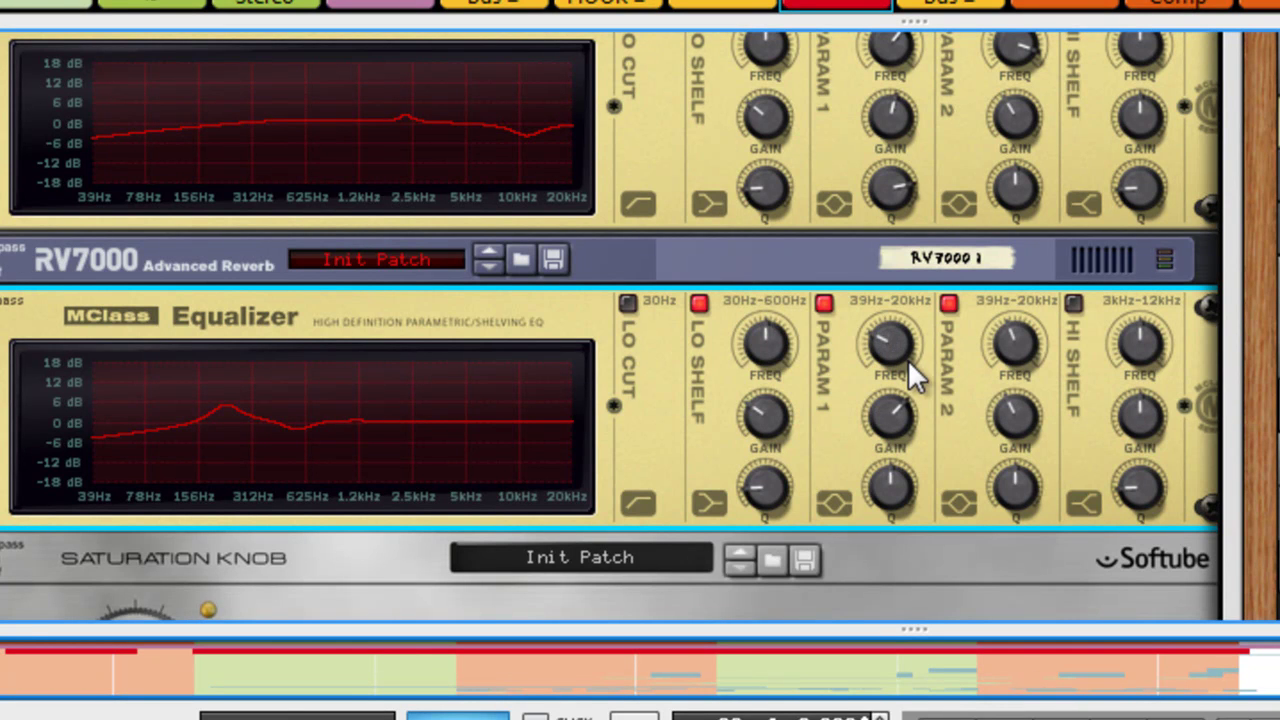
{"action": "left_click_drag", "start_coordinate": [891, 417], "coordinate": [903, 535]}
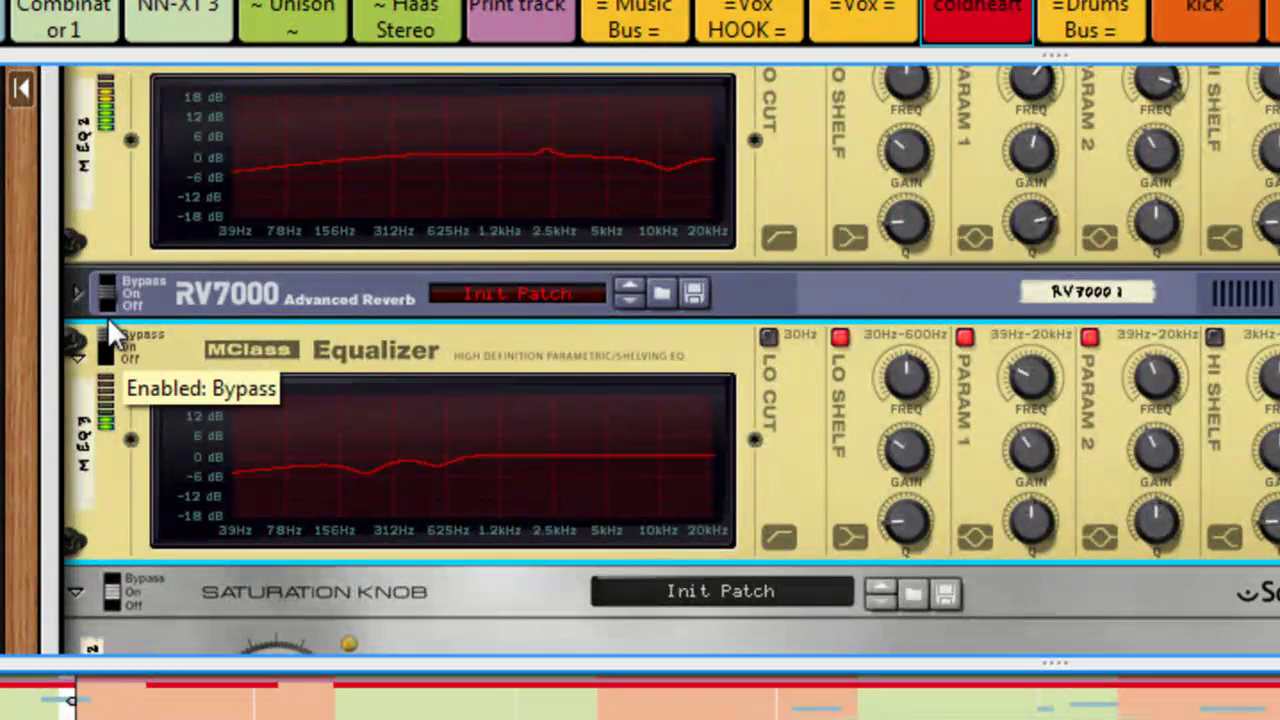
Compare the vocal with M EQ 3 and the Saturation Knob each bypassed and on, leaving both on.
{"action": "left_click", "coordinate": [113, 343]}
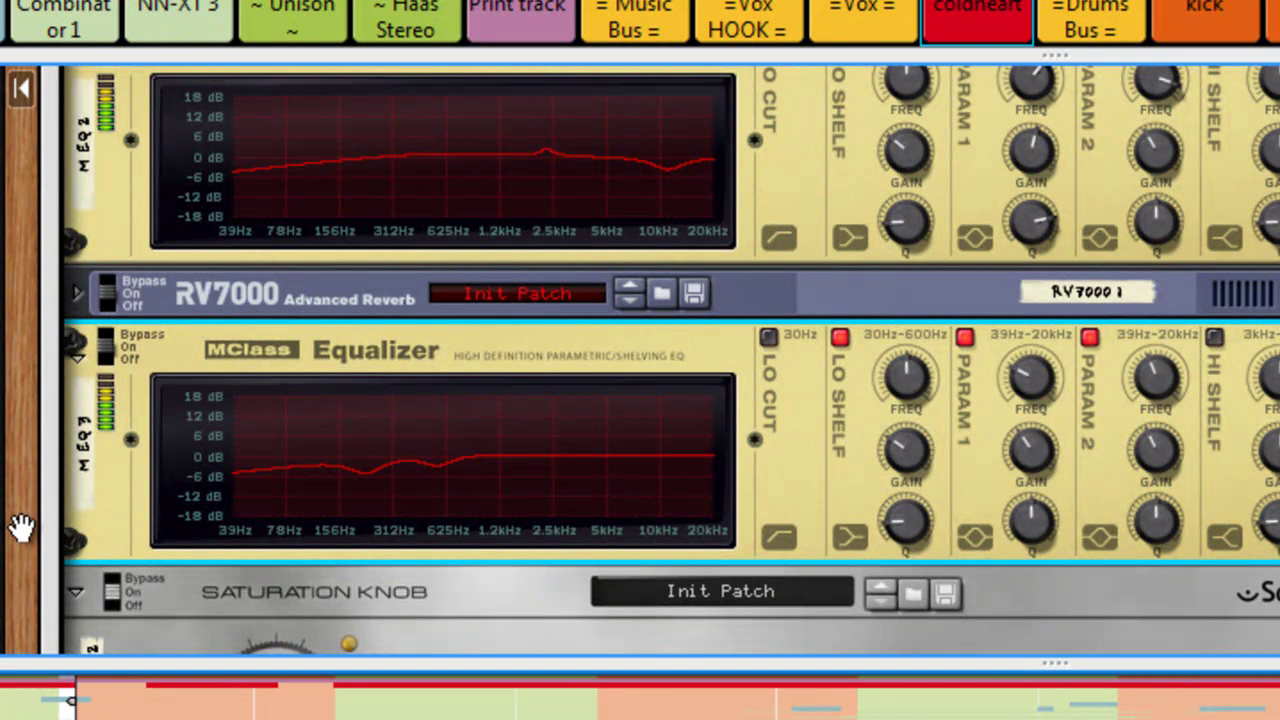
{"action": "left_click_drag", "start_coordinate": [17, 528], "coordinate": [32, 252]}
{"action": "left_click_drag", "start_coordinate": [262, 441], "coordinate": [170, 368]}
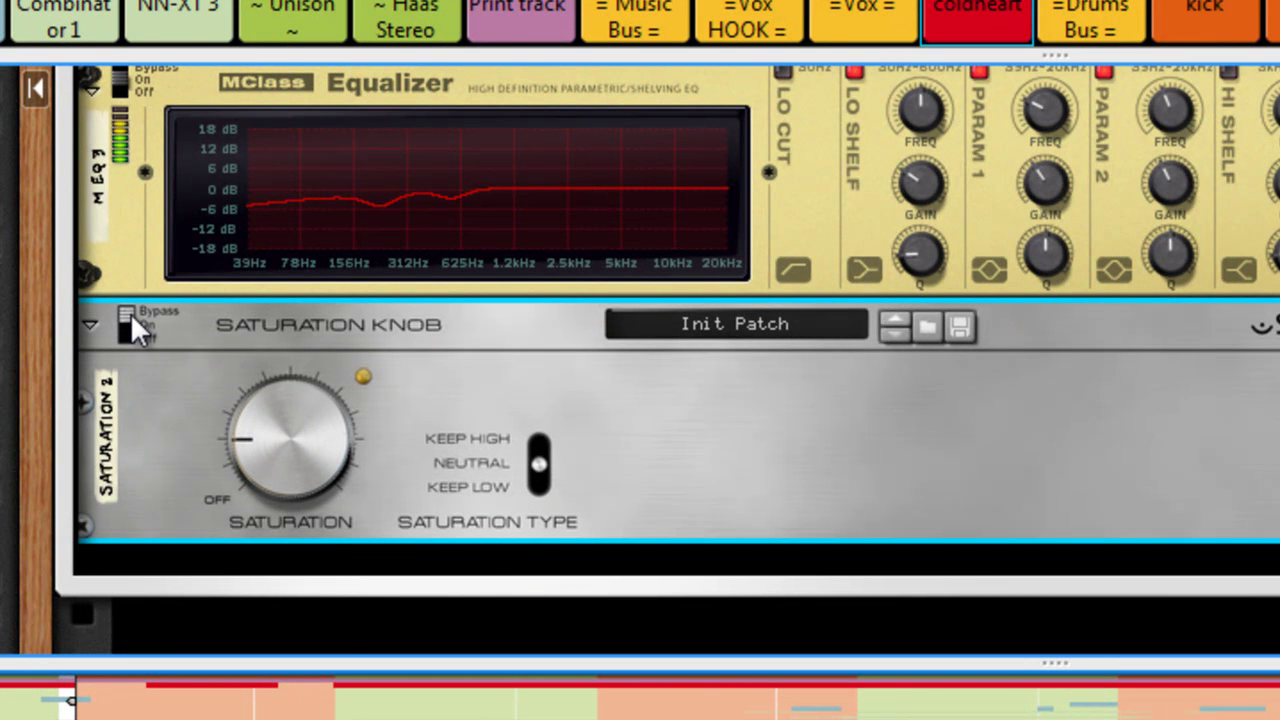
{"action": "left_click", "coordinate": [130, 318]}
{"action": "left_click_drag", "start_coordinate": [321, 452], "coordinate": [480, 639]}
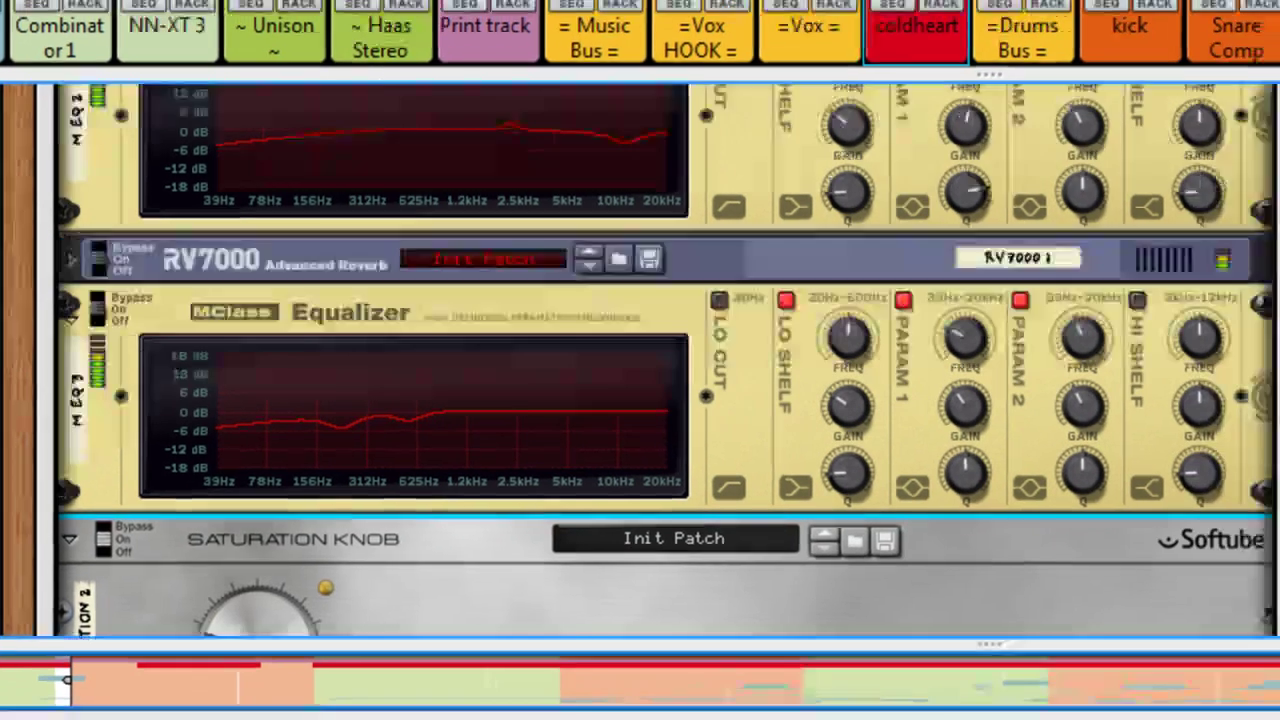
Compare the coldheart vocal with its whole insert effects chain bypassed and active.
{"action": "scroll", "coordinate": [1214, 170], "scroll_direction": "up", "scroll_amount": 3}
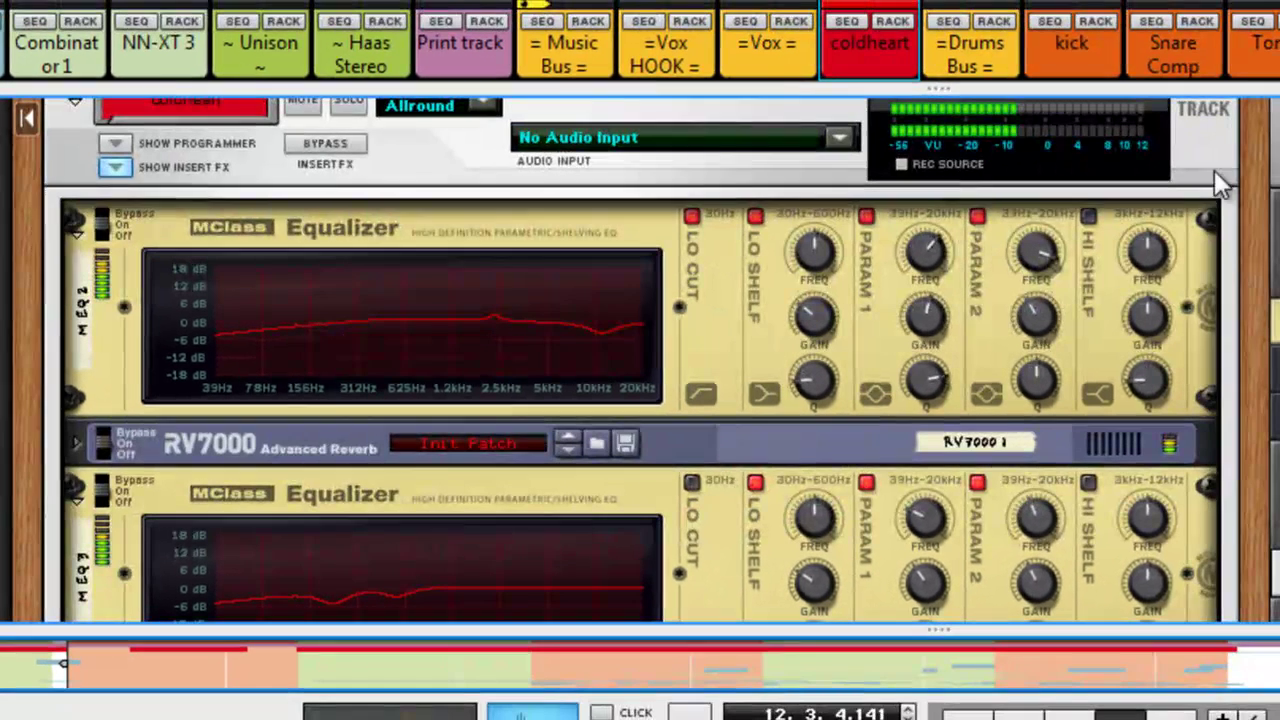
{"action": "left_click", "coordinate": [318, 145]}
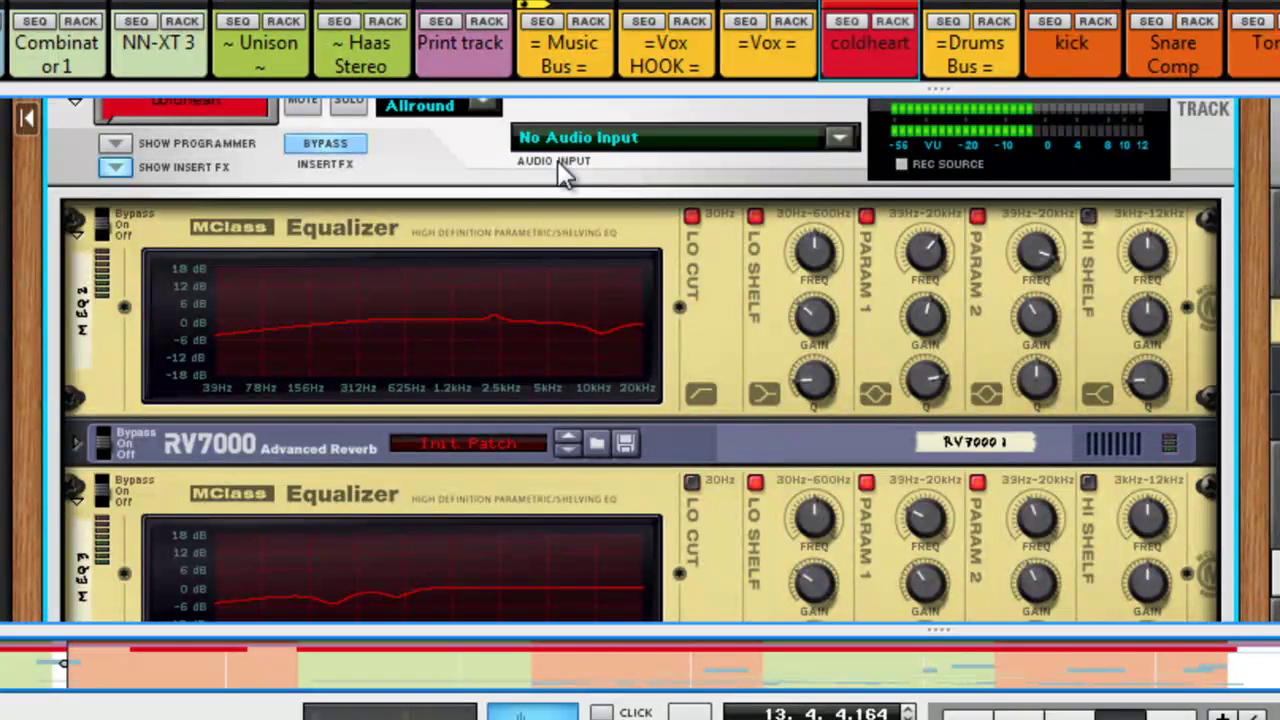
{"action": "left_click", "coordinate": [354, 143]}
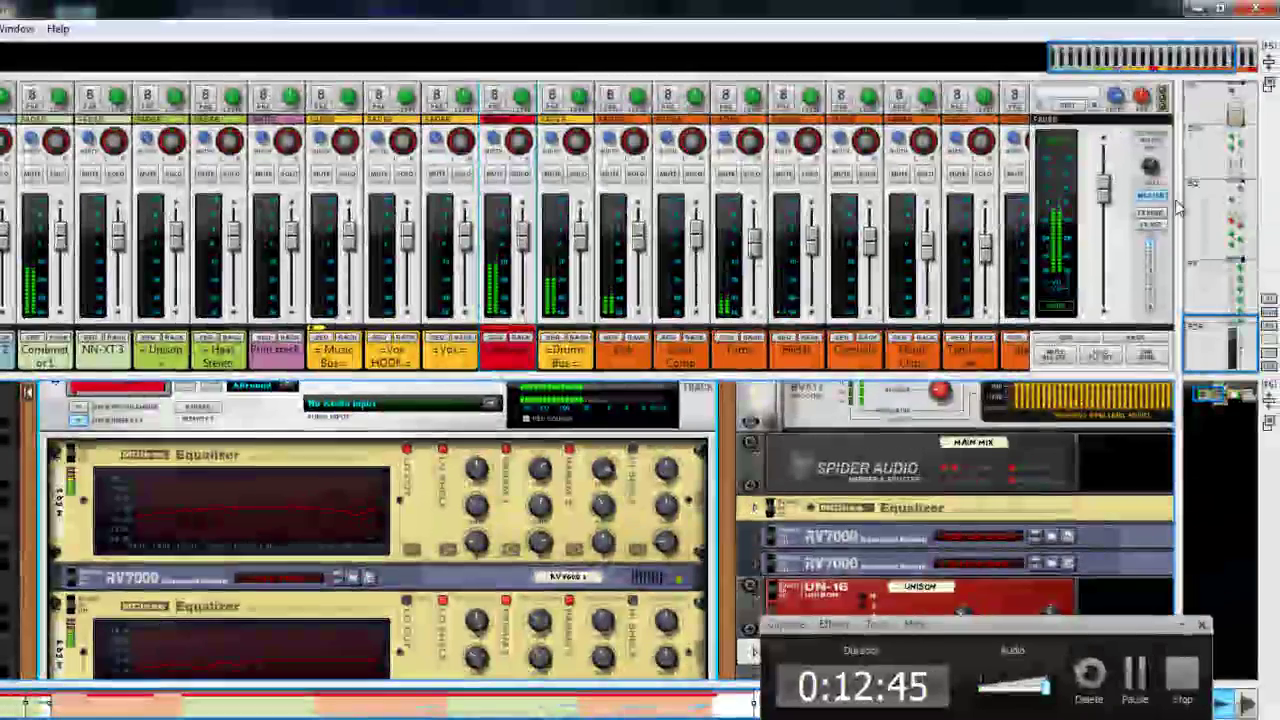
With the inserts bypassed, compare the coldheart vocal without its channel compressor and gate, then switch both back on.
{"action": "scroll", "coordinate": [1217, 244], "scroll_direction": "up", "scroll_amount": 8}
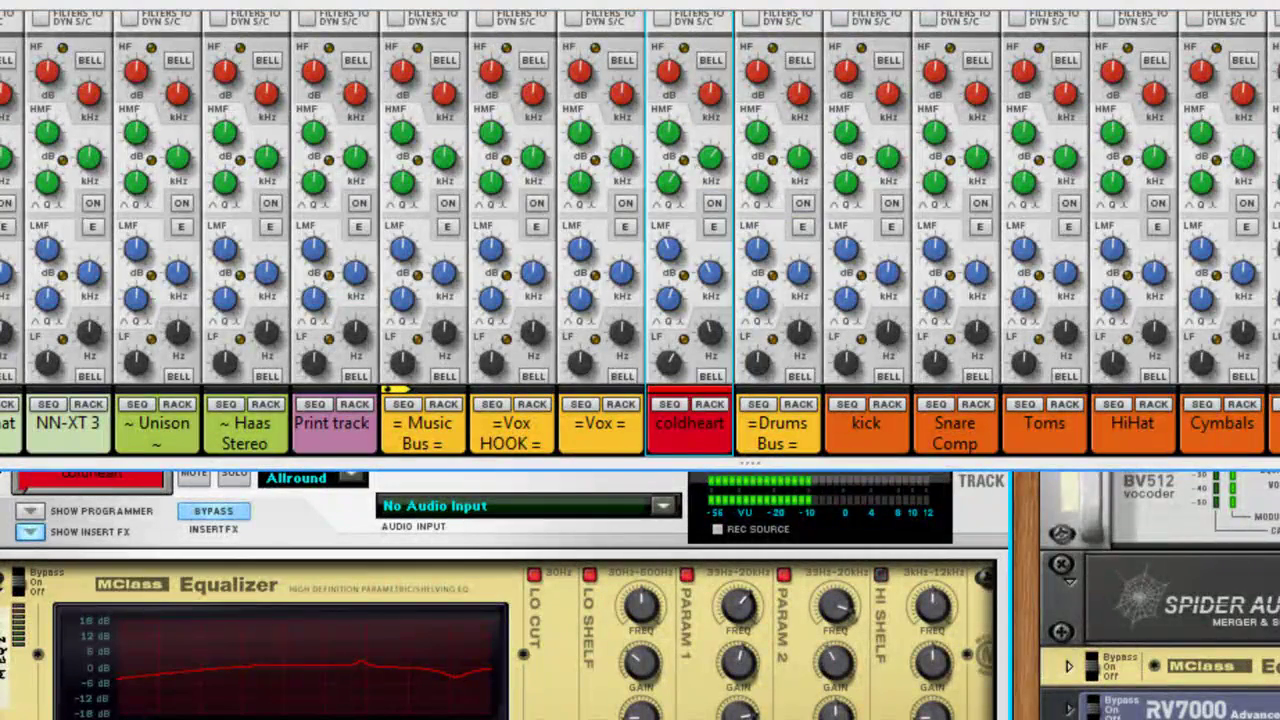
{"action": "scroll", "coordinate": [1143, 329], "scroll_direction": "up", "scroll_amount": 5}
{"action": "scroll", "coordinate": [1160, 248], "scroll_direction": "up", "scroll_amount": 3}
{"action": "scroll", "coordinate": [1160, 248], "scroll_direction": "down", "scroll_amount": 5}
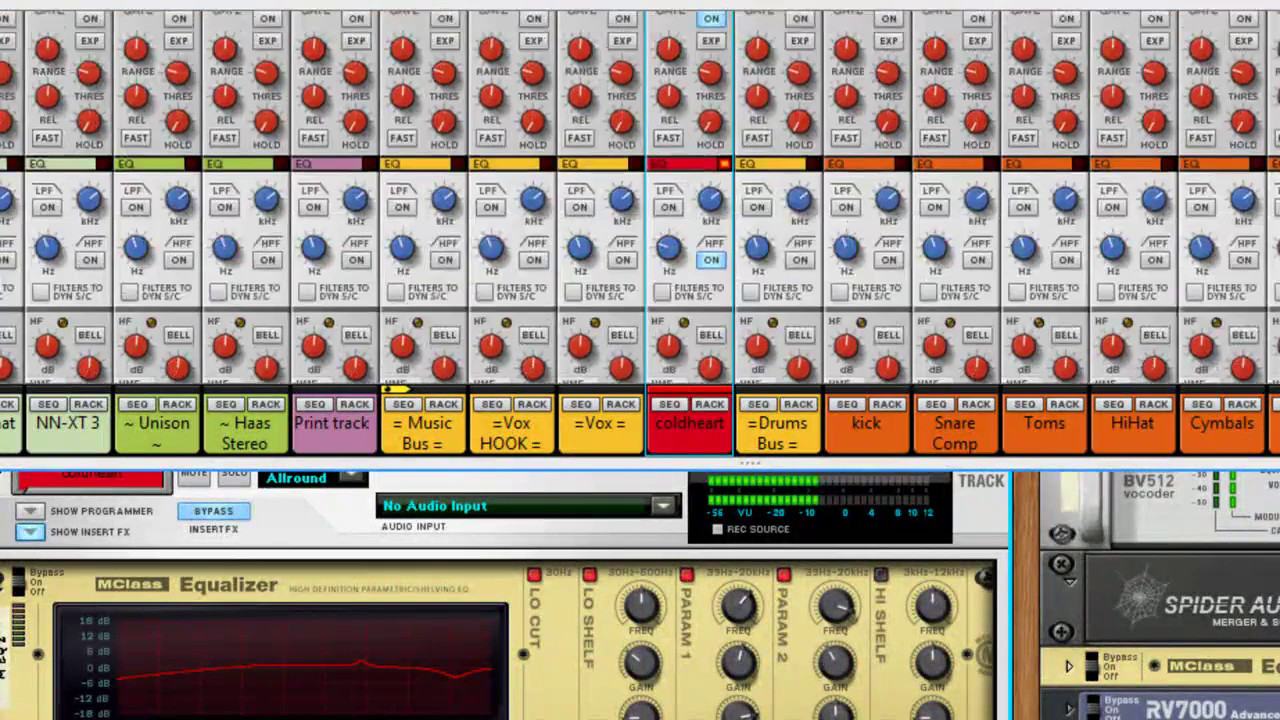
{"action": "scroll", "coordinate": [730, 272], "scroll_direction": "up", "scroll_amount": 4}
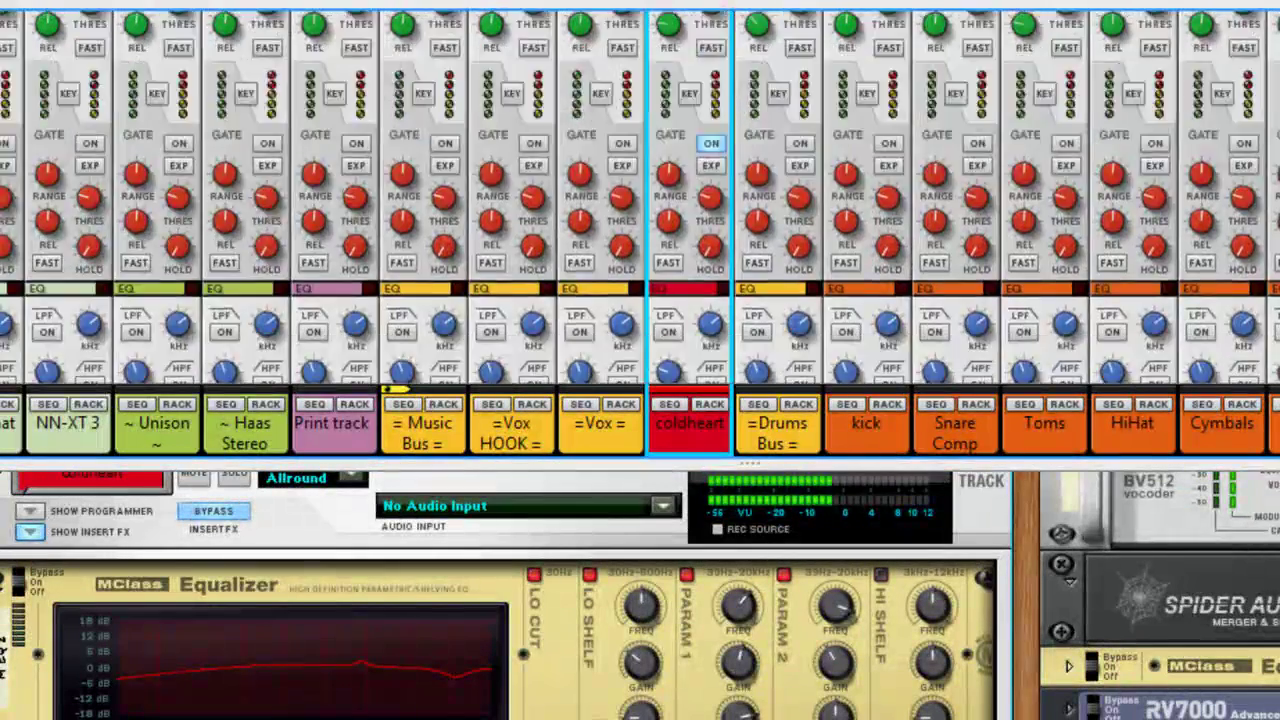
{"action": "left_click", "coordinate": [712, 258]}
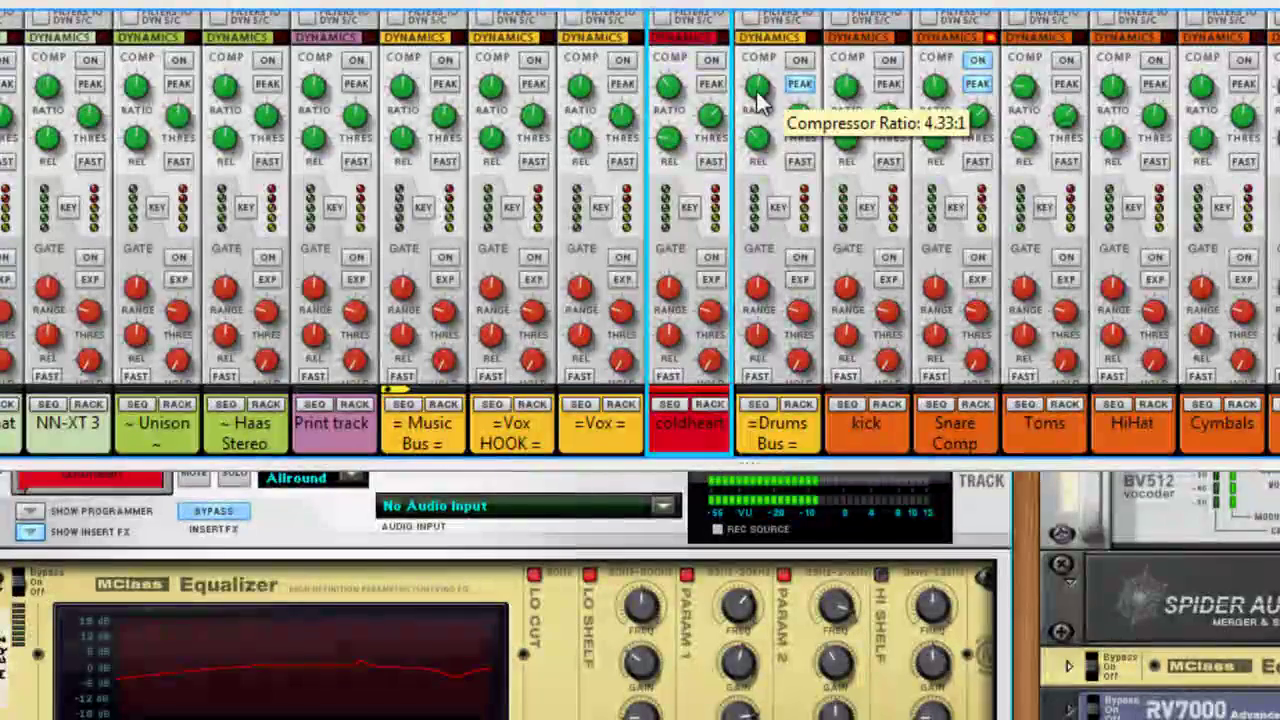
{"action": "left_click", "coordinate": [799, 83]}
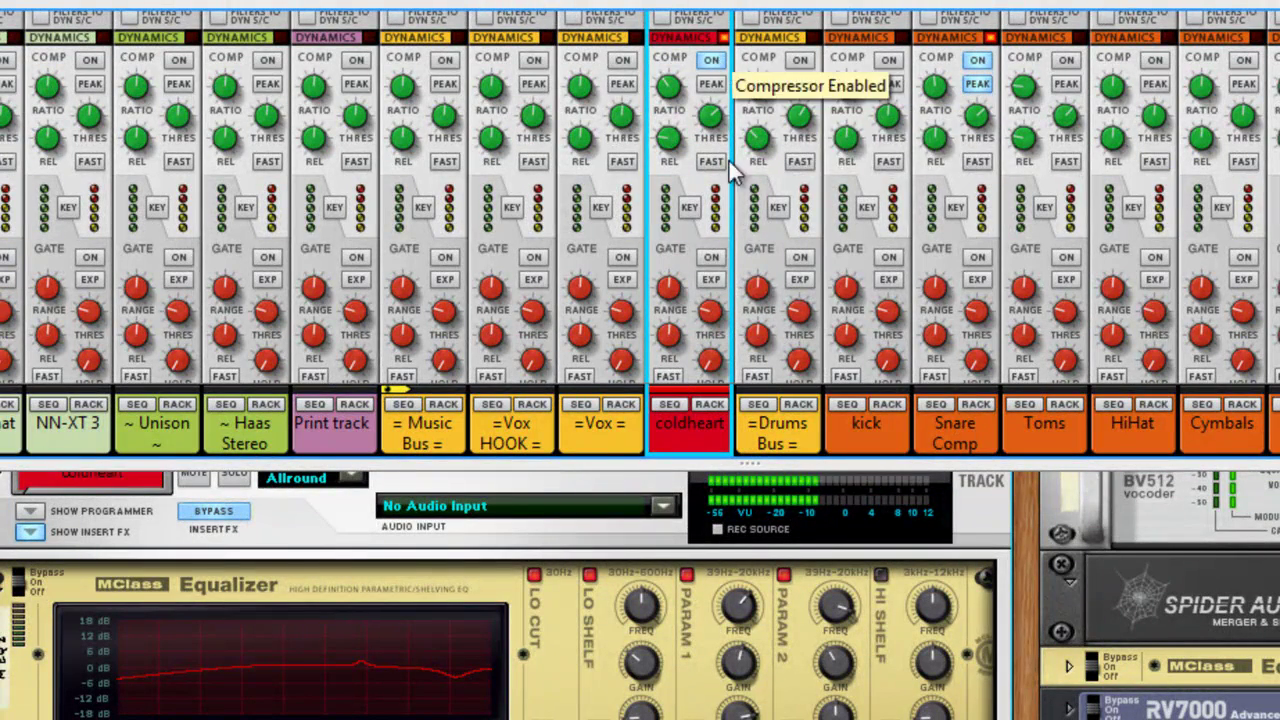
{"action": "left_click", "coordinate": [712, 257]}
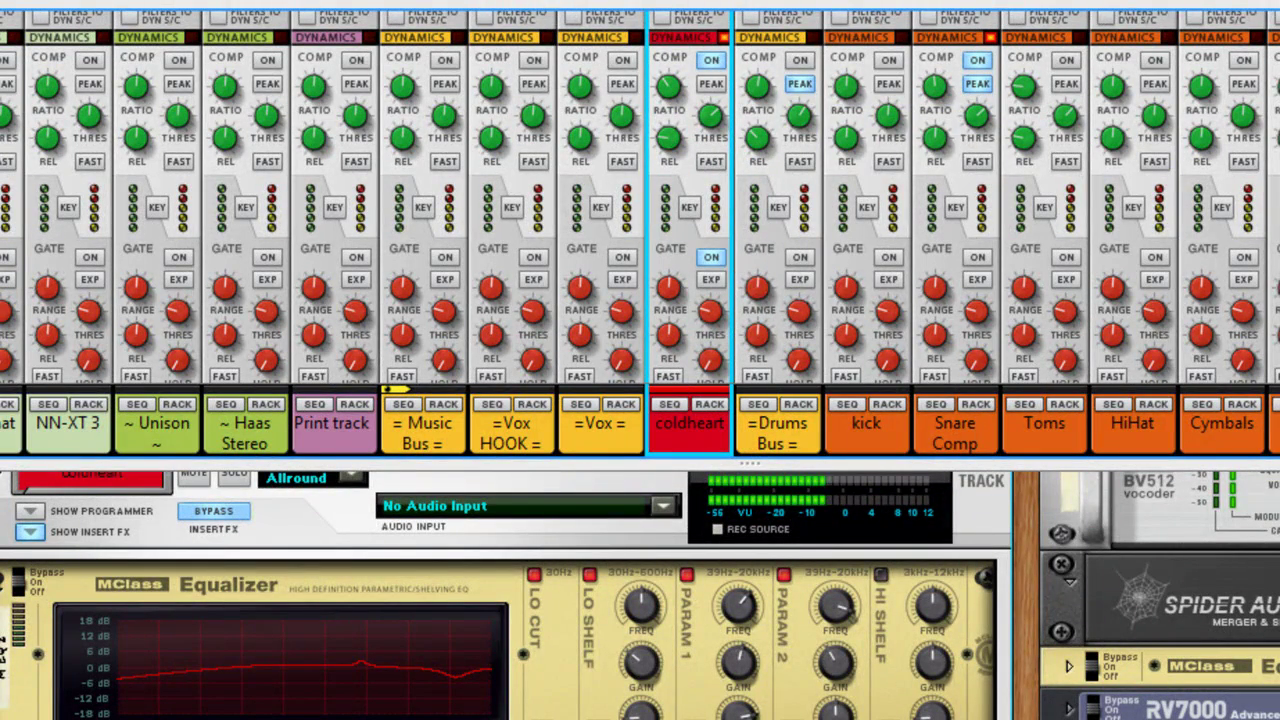
Compare the coldheart vocal without its channel EQ, then re-enable the high-pass filter, EQ and insert effects.
{"action": "scroll", "coordinate": [712, 257], "scroll_direction": "down", "scroll_amount": 5}
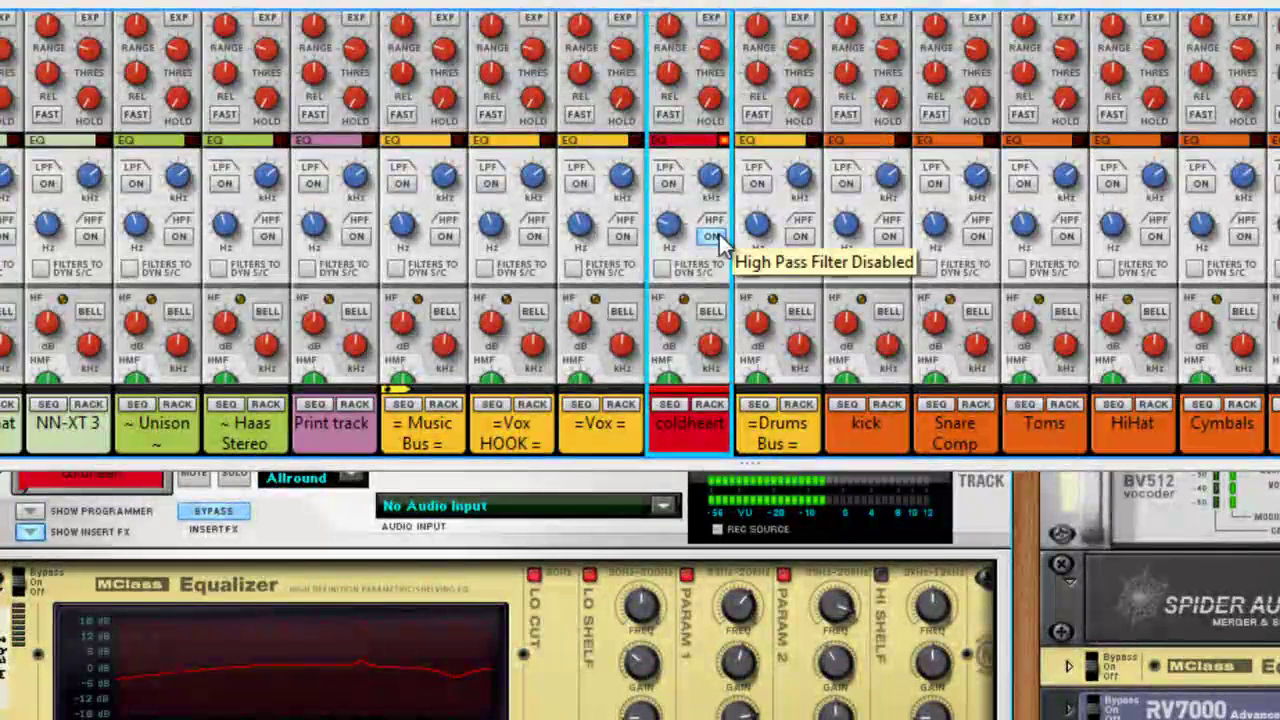
{"action": "scroll", "coordinate": [978, 160], "scroll_direction": "down", "scroll_amount": 5}
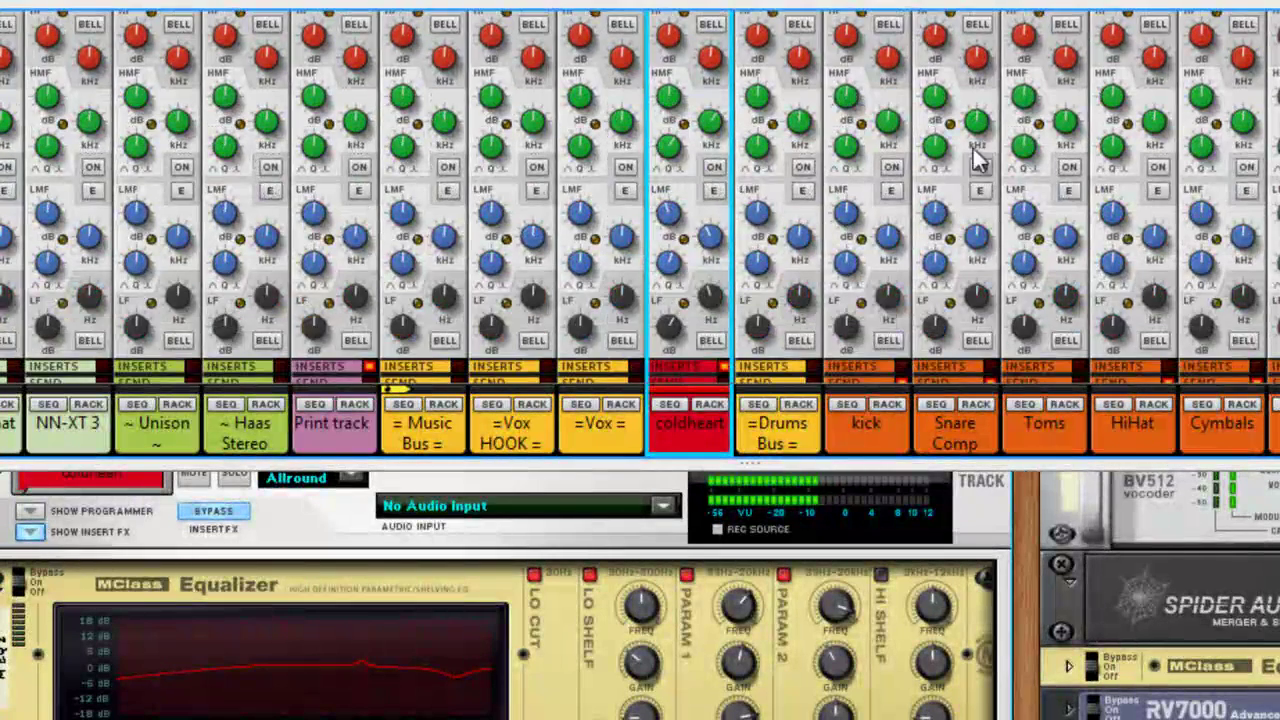
{"action": "left_click", "coordinate": [714, 166]}
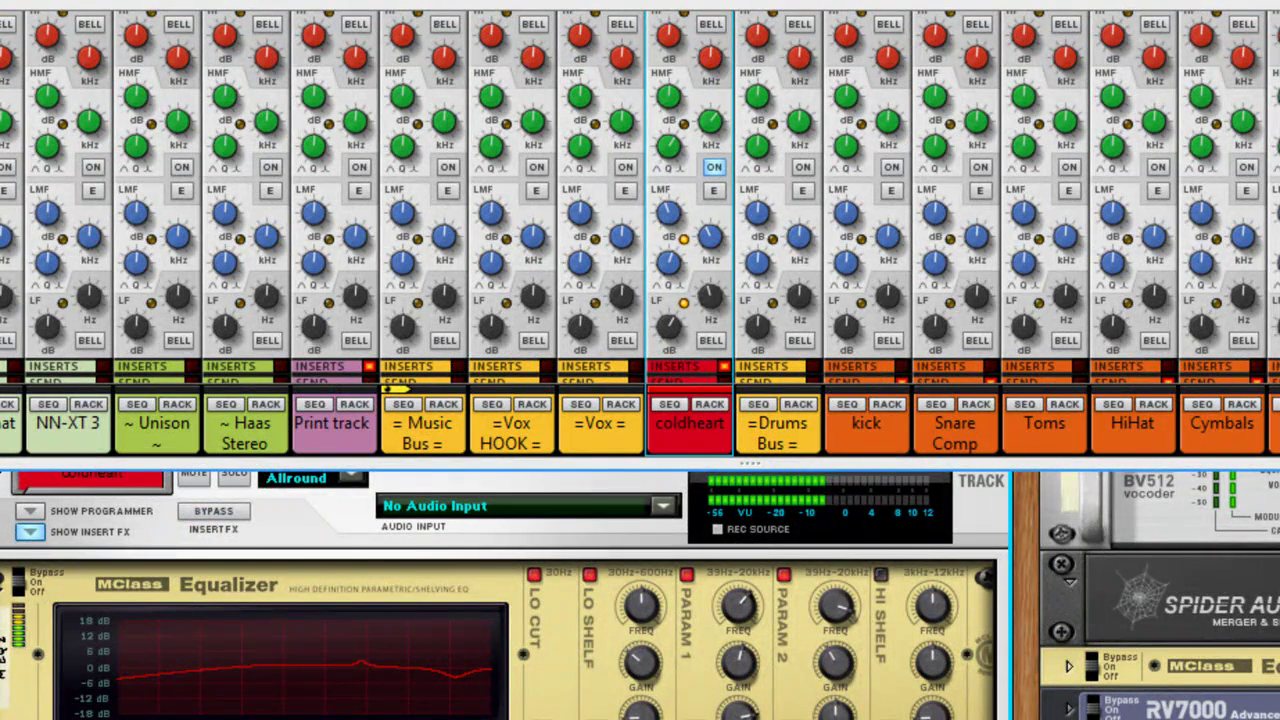
{"action": "scroll", "coordinate": [826, 695], "scroll_direction": "down", "scroll_amount": 3}
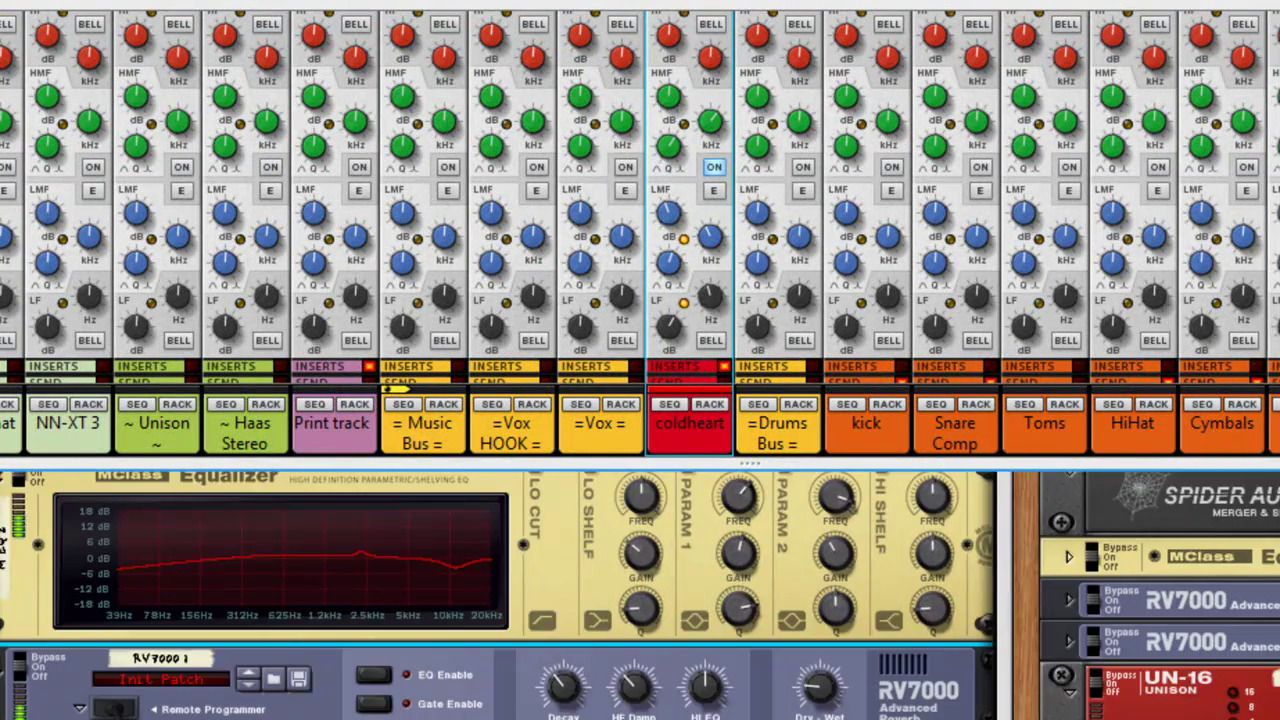